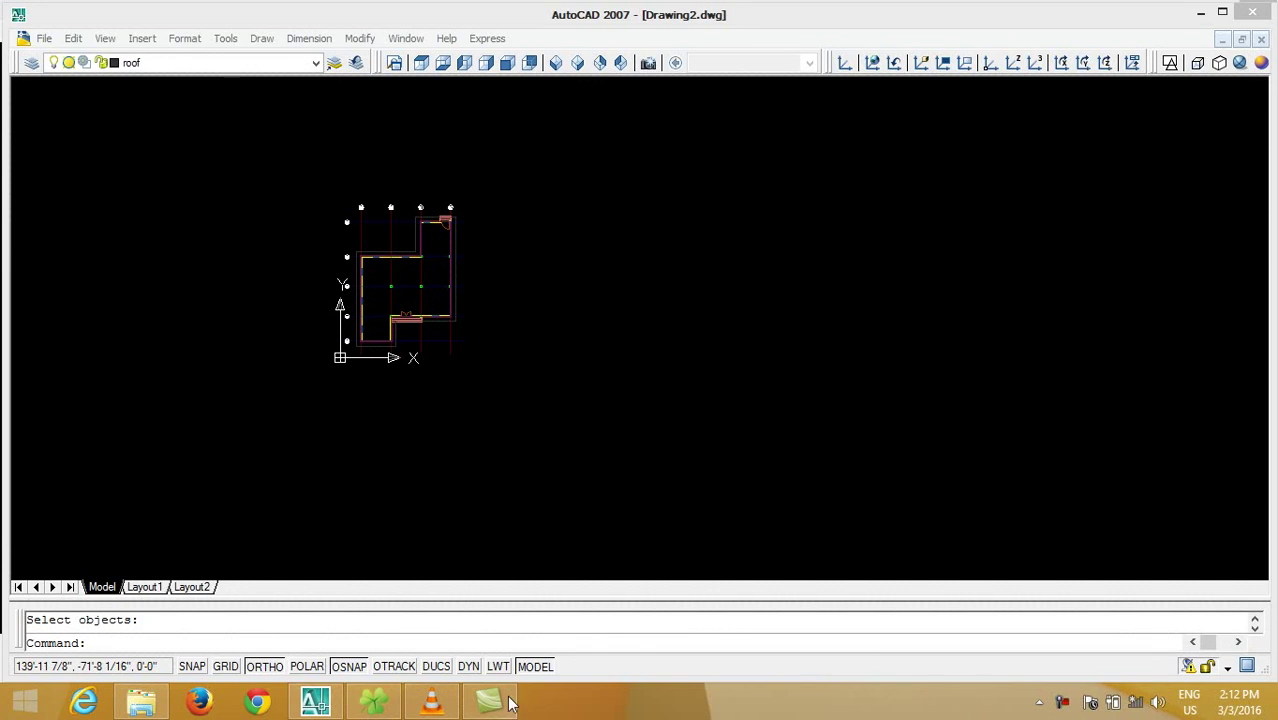
- Erase the stray wall line at the plan's top-left corner, then return to the full view
scroll(339, 225, up, 3)
scroll(357, 285, up, 4)
scroll(419, 277, up, 2)
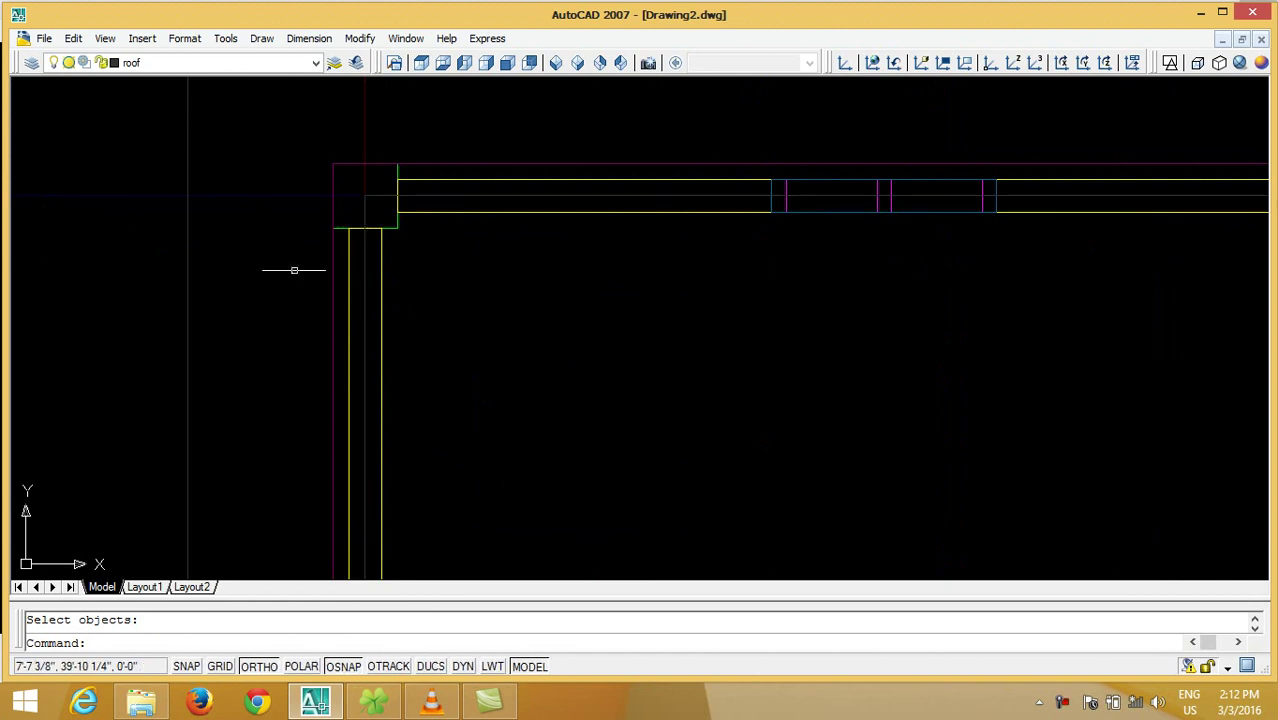
text(e)
key(Return)
click(362, 294)
key(Return)
scroll(198, 196, down, 3)
scroll(198, 196, down, 3)
key(Return)
scroll(240, 210, up, 5)
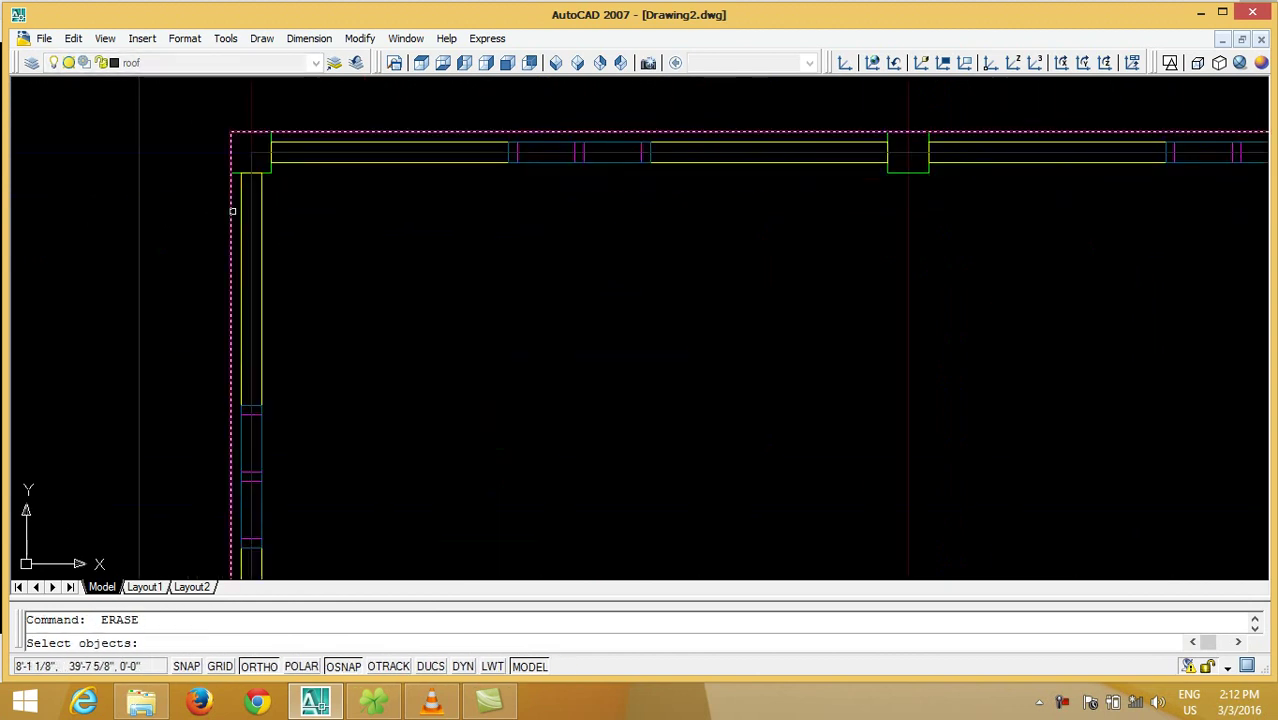
key(Return)
scroll(214, 247, down, 5)
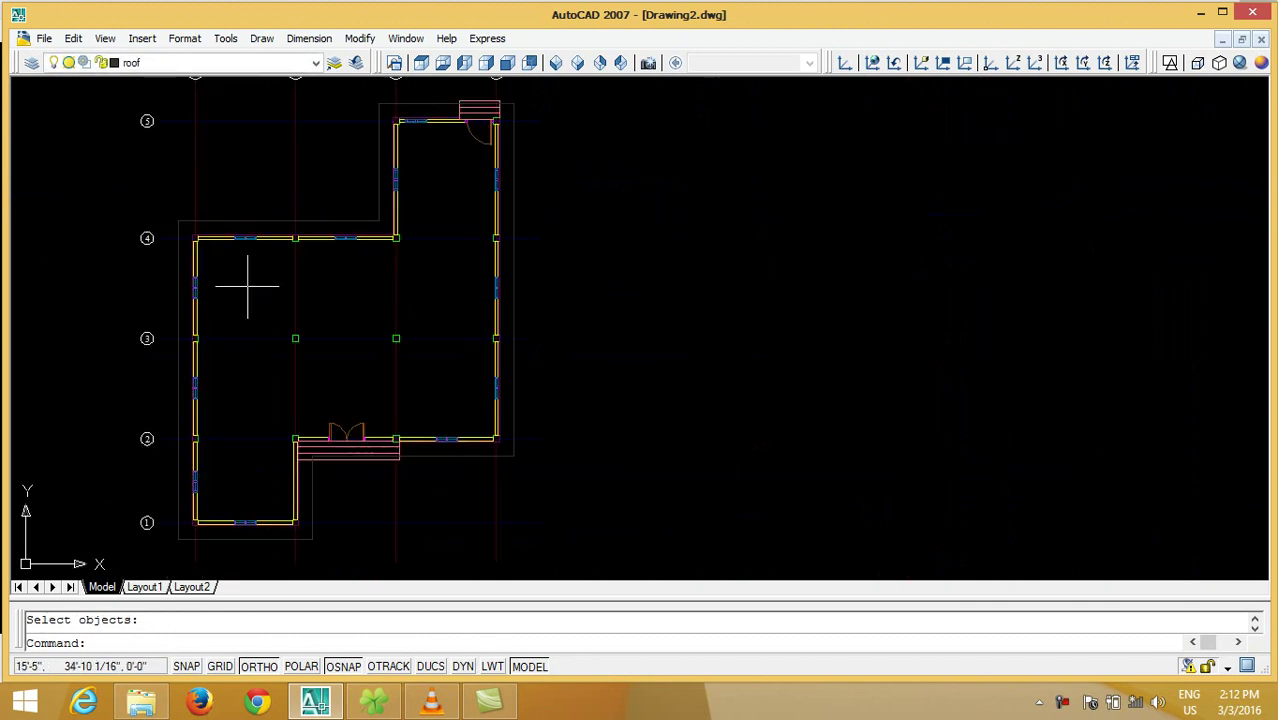
text(CO)
- Copy the house's outer outline to a spot right of the floor plan
key(Return)
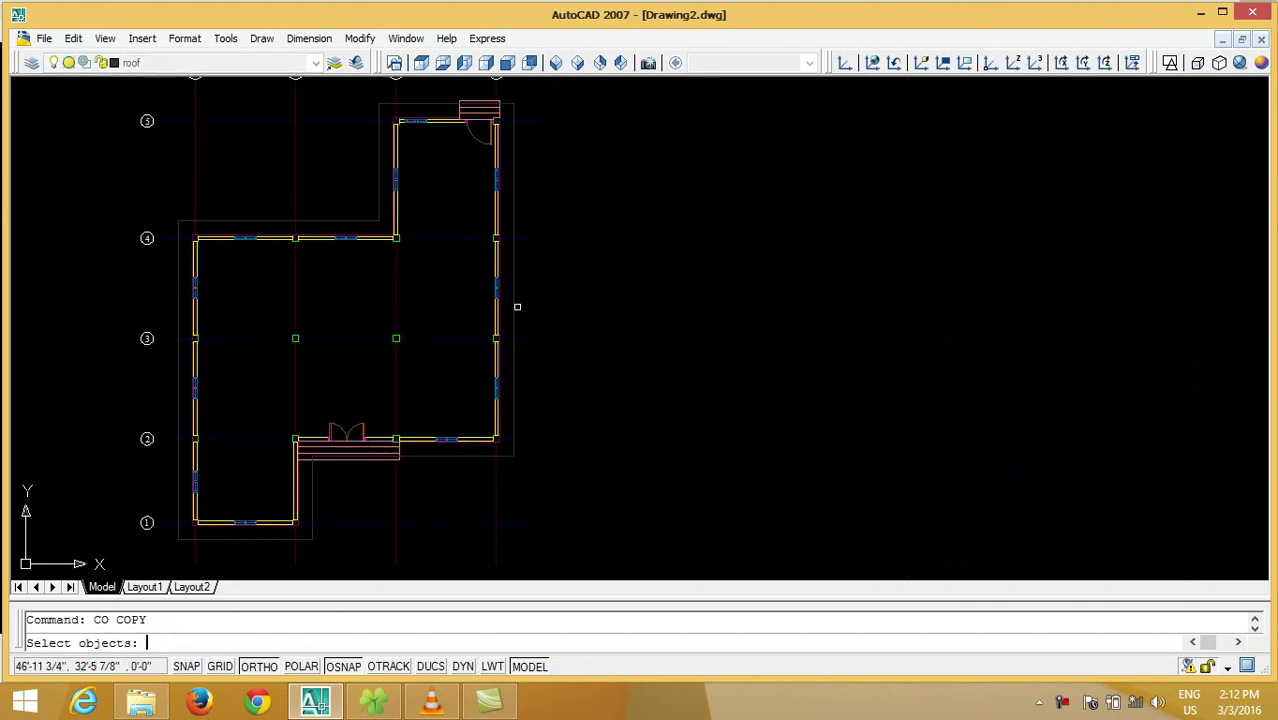
click(508, 304)
click(516, 306)
click(514, 308)
click(505, 314)
scroll(443, 255, down, 5)
key(Return)
click(399, 448)
click(622, 456)
key(Return)
scroll(688, 256, up, 5)
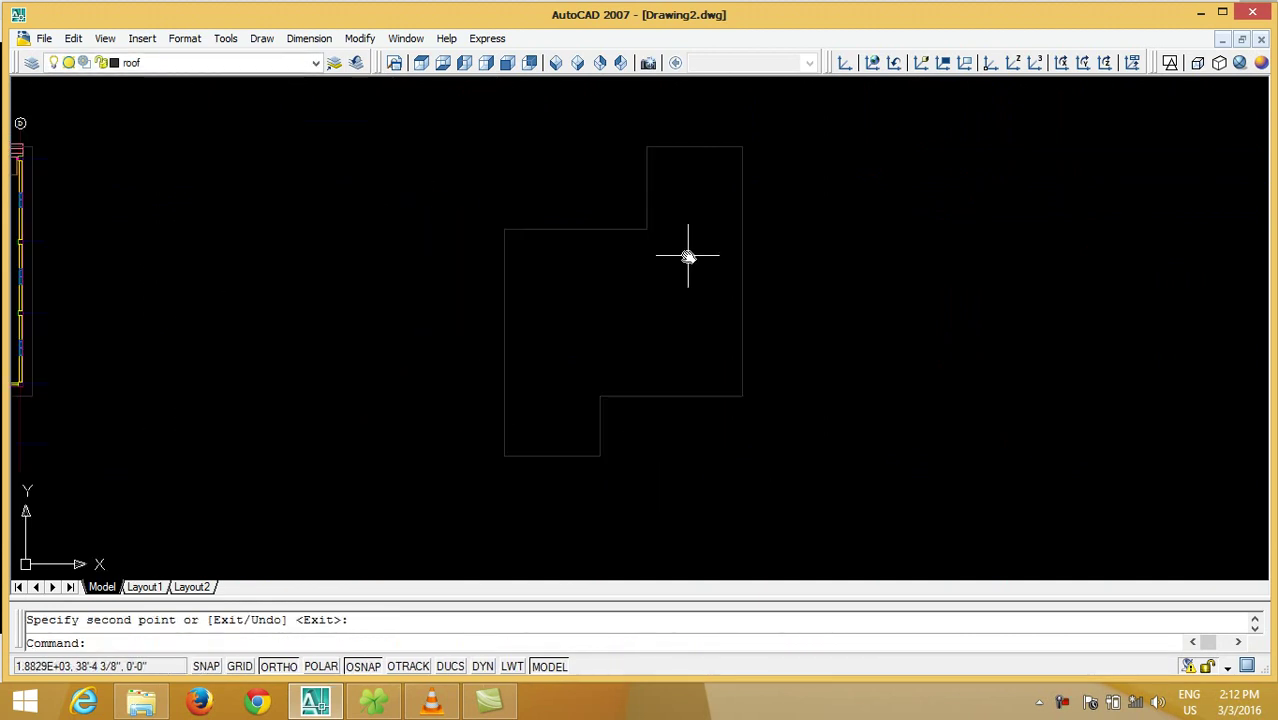
- Make layer 0 the current layer
click(316, 62)
scroll(243, 84, up, 2)
click(243, 84)
scroll(509, 437, up, 2)
scroll(535, 474, up, 3)
- Draw rectangles over the copied outline's bottom projection, top projection and main block
key(Return)
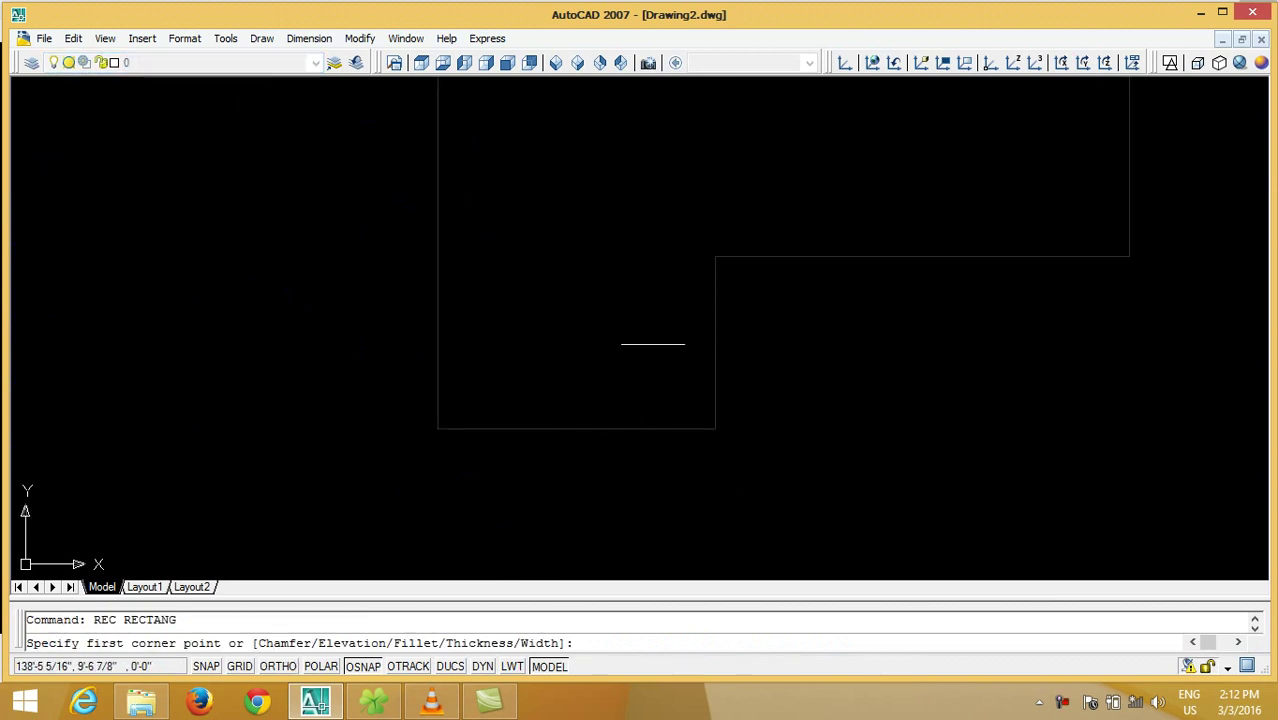
click(715, 256)
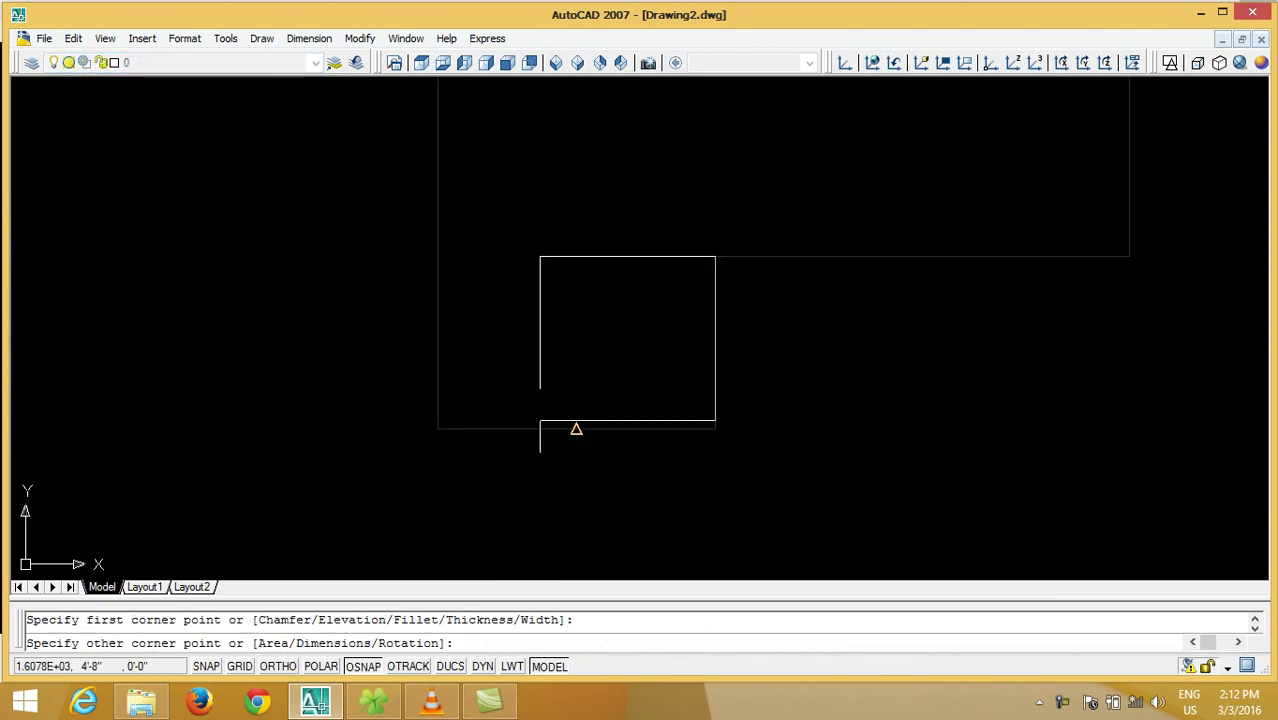
click(437, 428)
scroll(263, 496, down, 4)
key(Return)
click(496, 208)
click(604, 114)
key(Return)
click(334, 208)
click(604, 398)
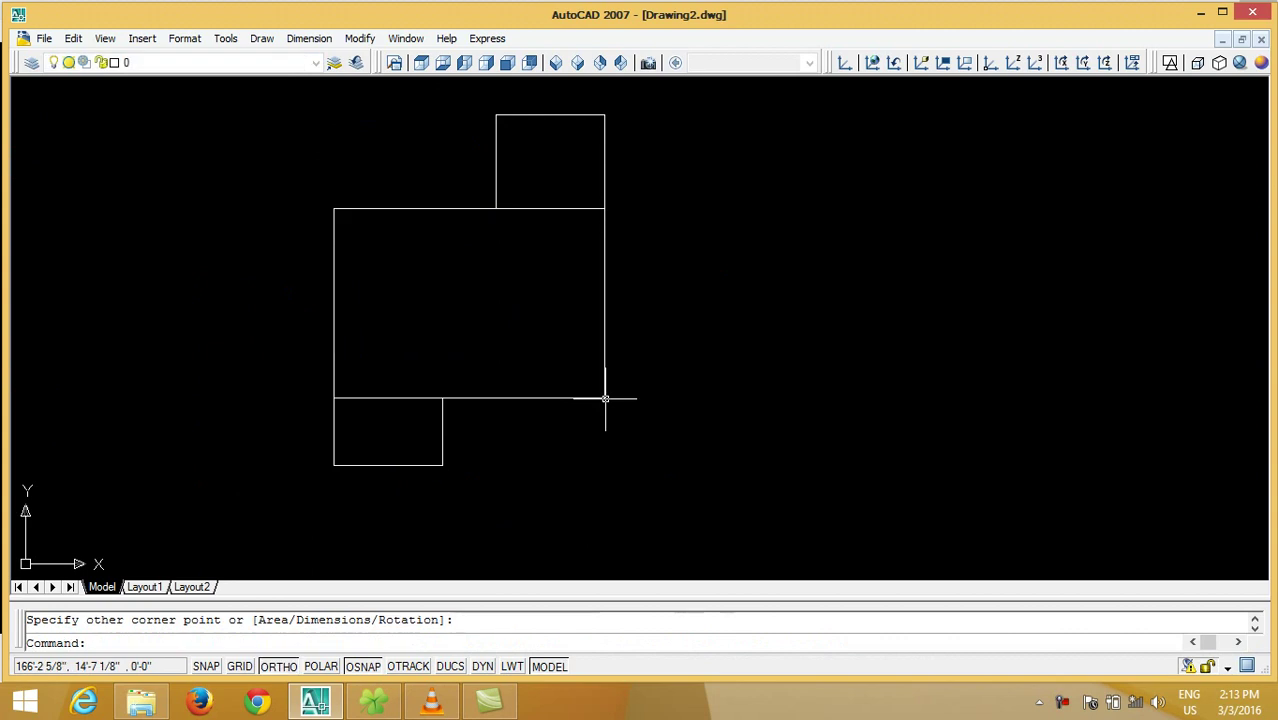
click(219, 64)
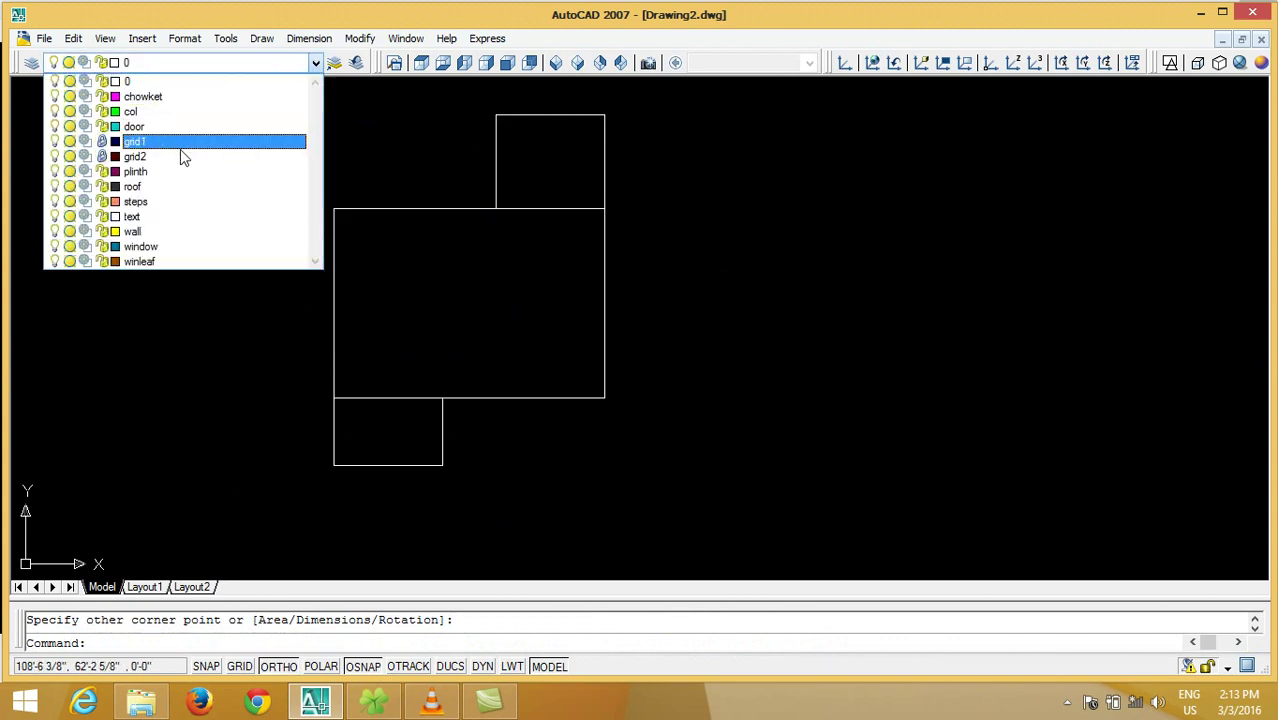
- Make chowket the current layer and draw a line along the bottom rectangle's lower edge
click(143, 96)
scroll(344, 457, up, 3)
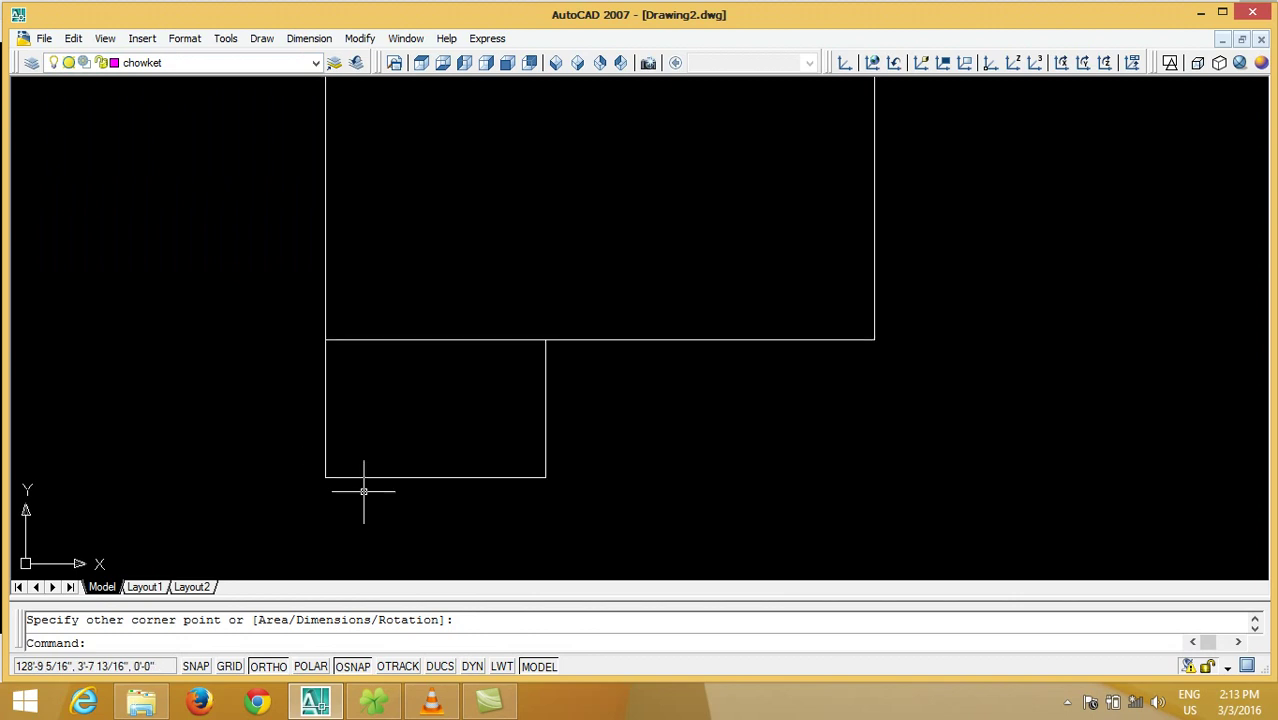
text(l)
key(Return)
click(325, 477)
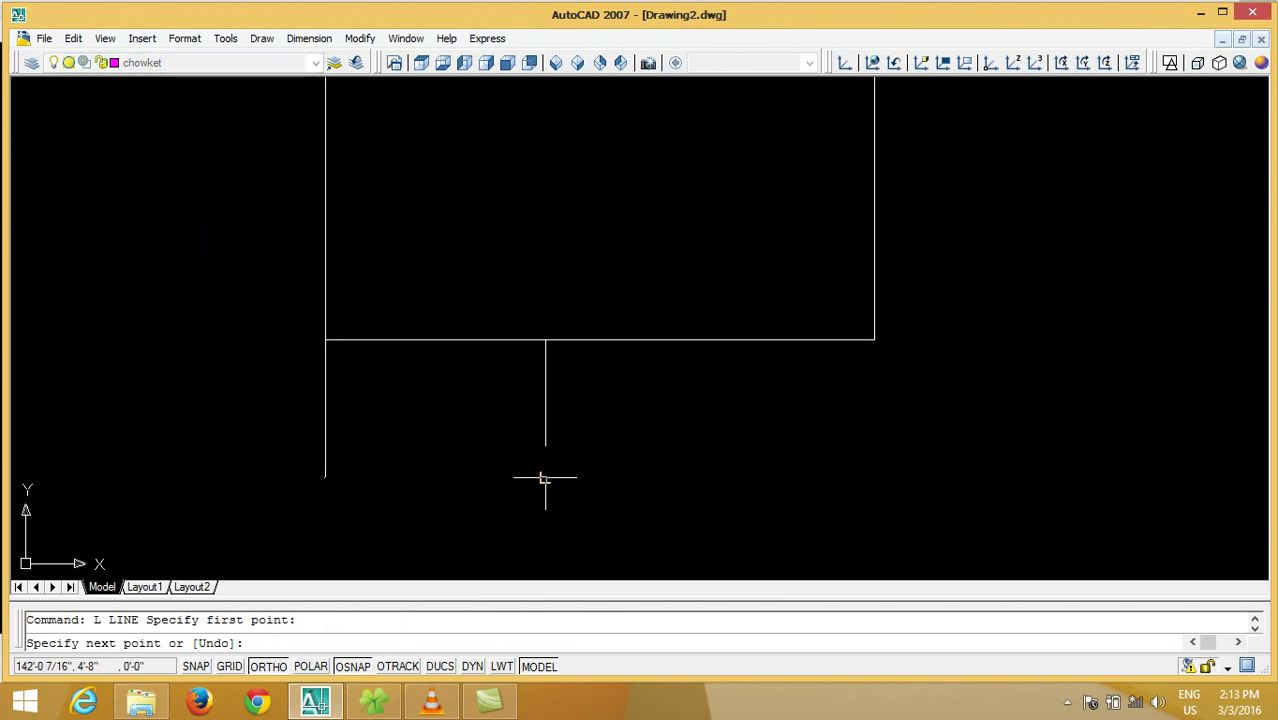
click(545, 477)
key(Return)
scroll(640, 400, down, 4)
scroll(602, 345, down, 4)
scroll(620, 325, up, 5)
middle_drag(625, 320, 618, 330)
scroll(609, 369, up, 2)
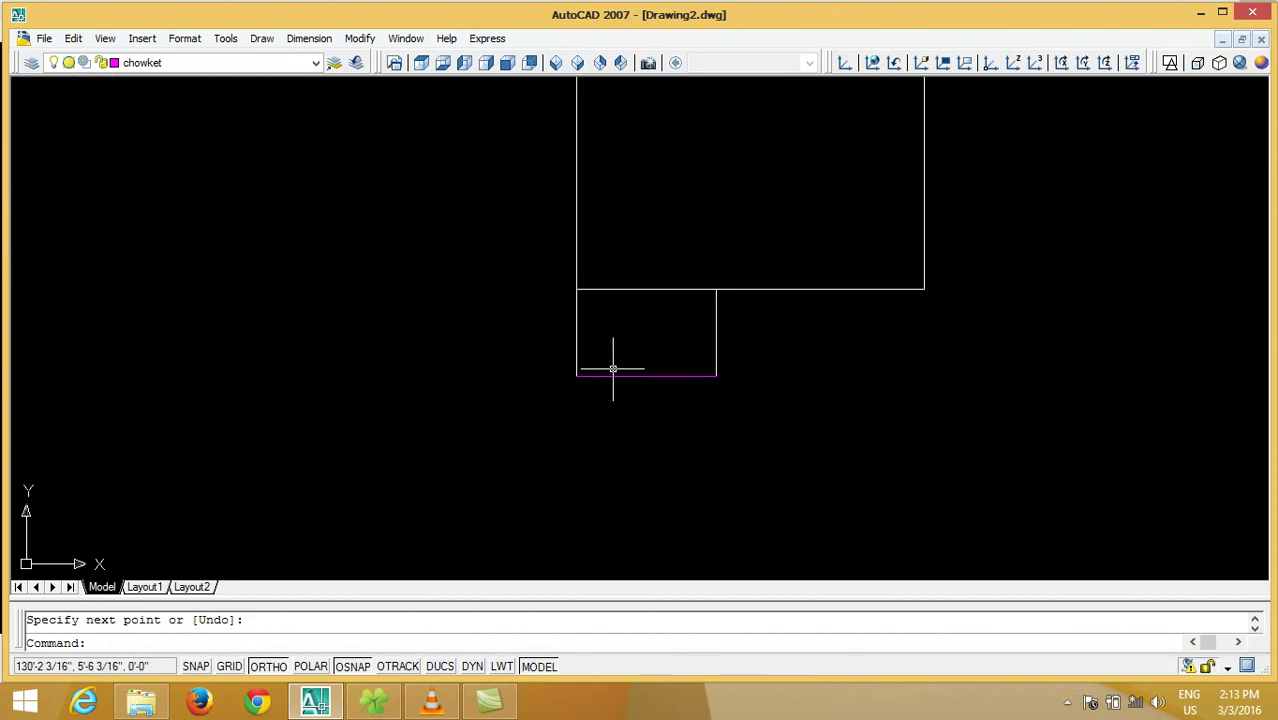
- Draw a horizontal guideline below the bottom rectangle, running further right
text(L)
key(Return)
click(408, 486)
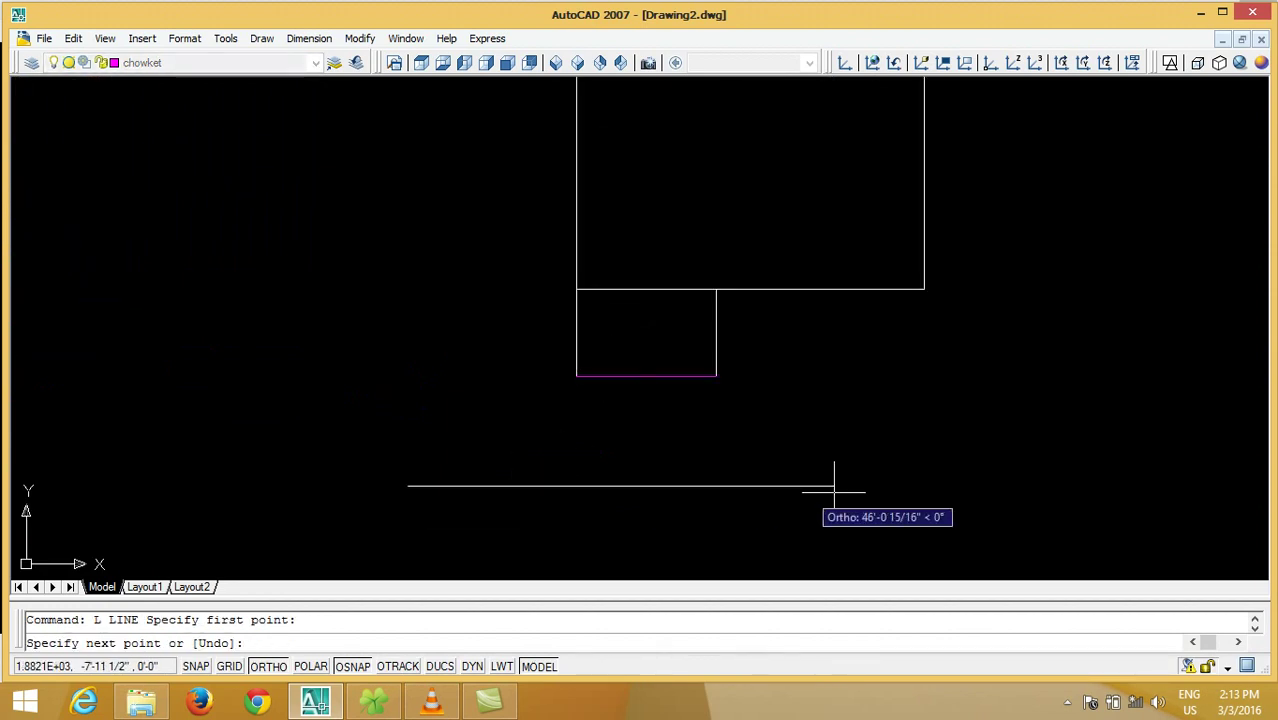
click(1001, 486)
key(Return)
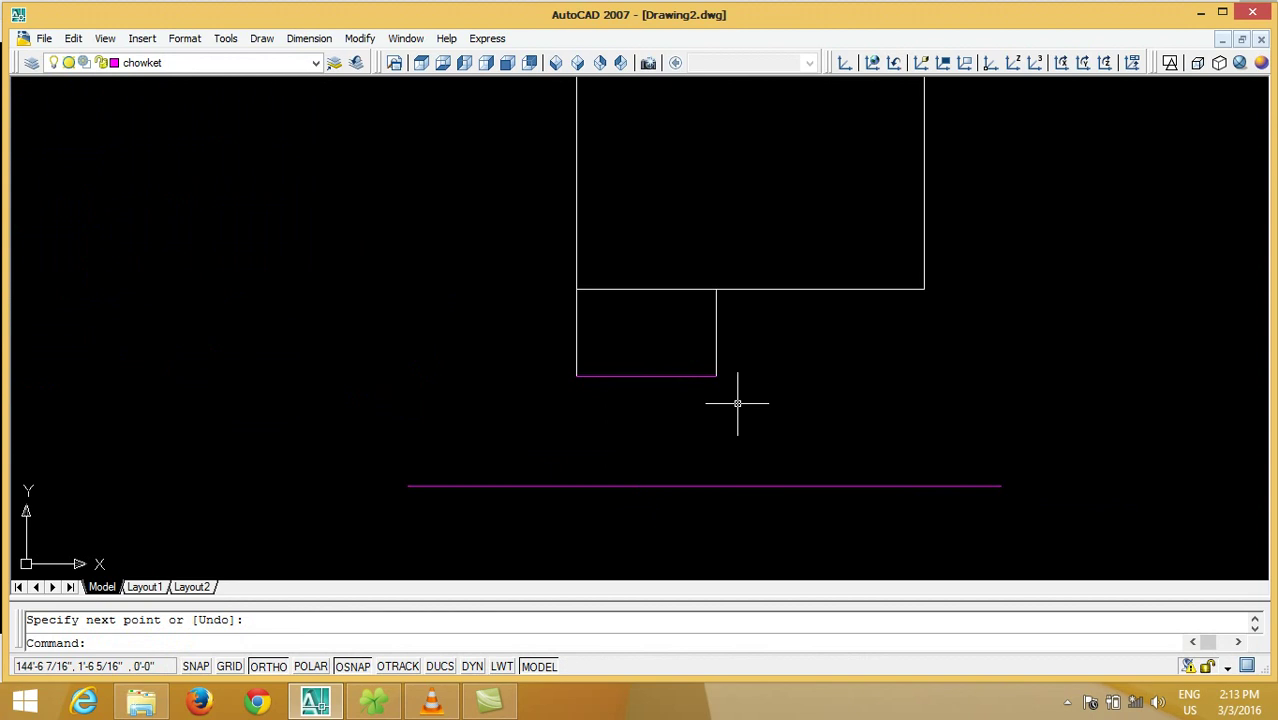
- Drop vertical lines from the rectangle's right and left corners down to the guideline
text(L)
key(Return)
click(716, 376)
click(716, 486)
key(Return)
text(L)
key(Return)
click(575, 376)
click(575, 486)
key(Return)
- Trim the overhanging guideline using the magenta lines as cutting edges
scroll(679, 484, up, 3)
text(tr)
key(Return)
click(813, 419)
click(414, 548)
key(Return)
click(860, 480)
- Finish the trim, then rotate-copy the square's bottom edge 25° about its lower-left corner
click(799, 528)
key(Return)
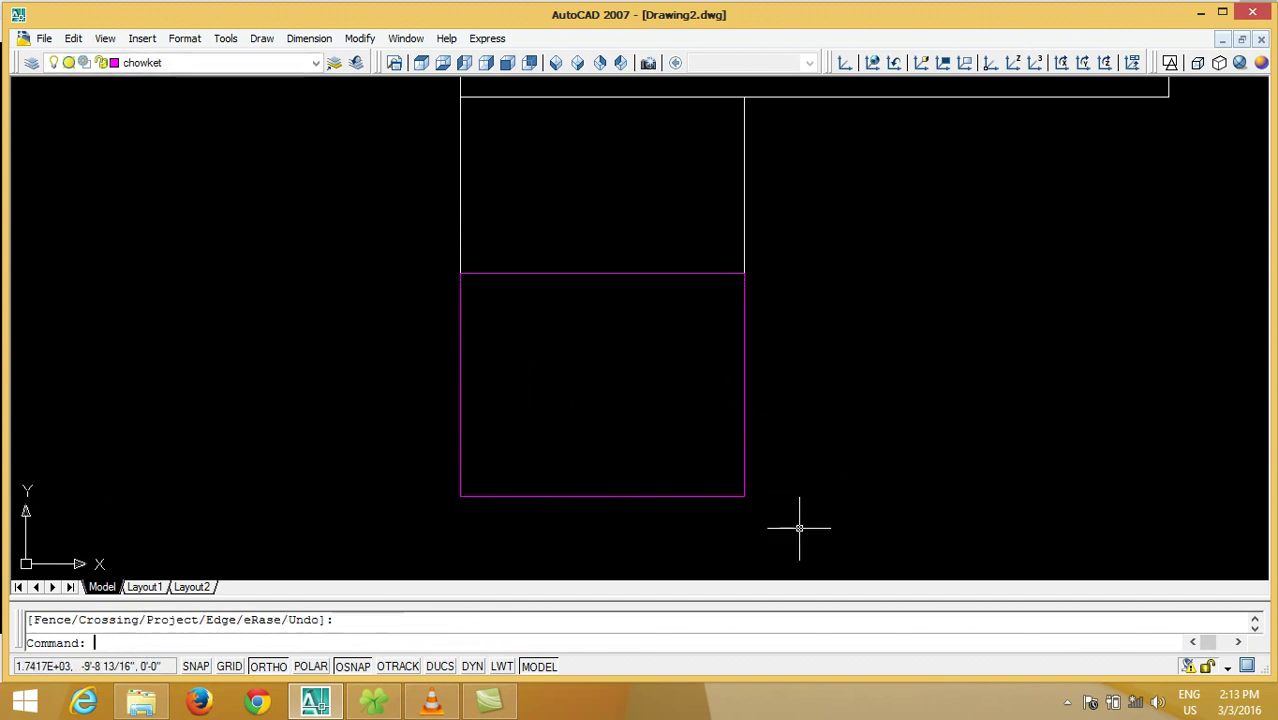
key(Return)
click(688, 527)
click(619, 442)
key(Return)
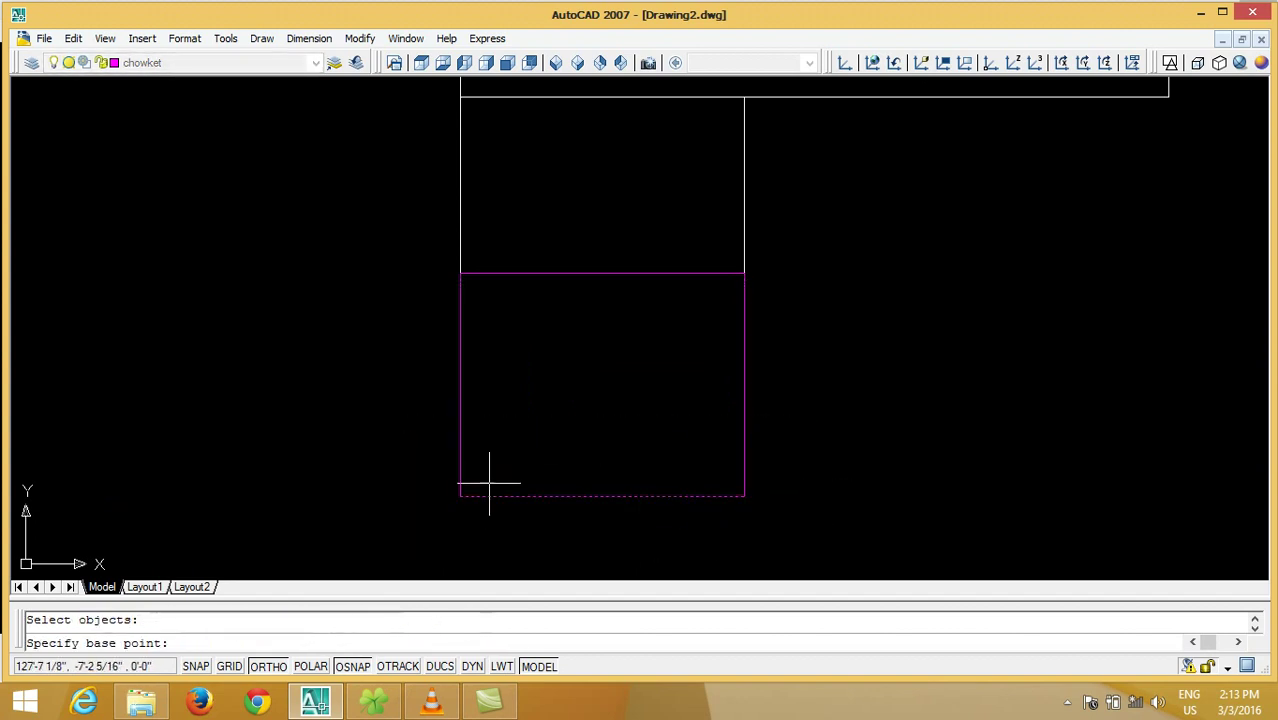
click(484, 493)
key(Return)
text(25)
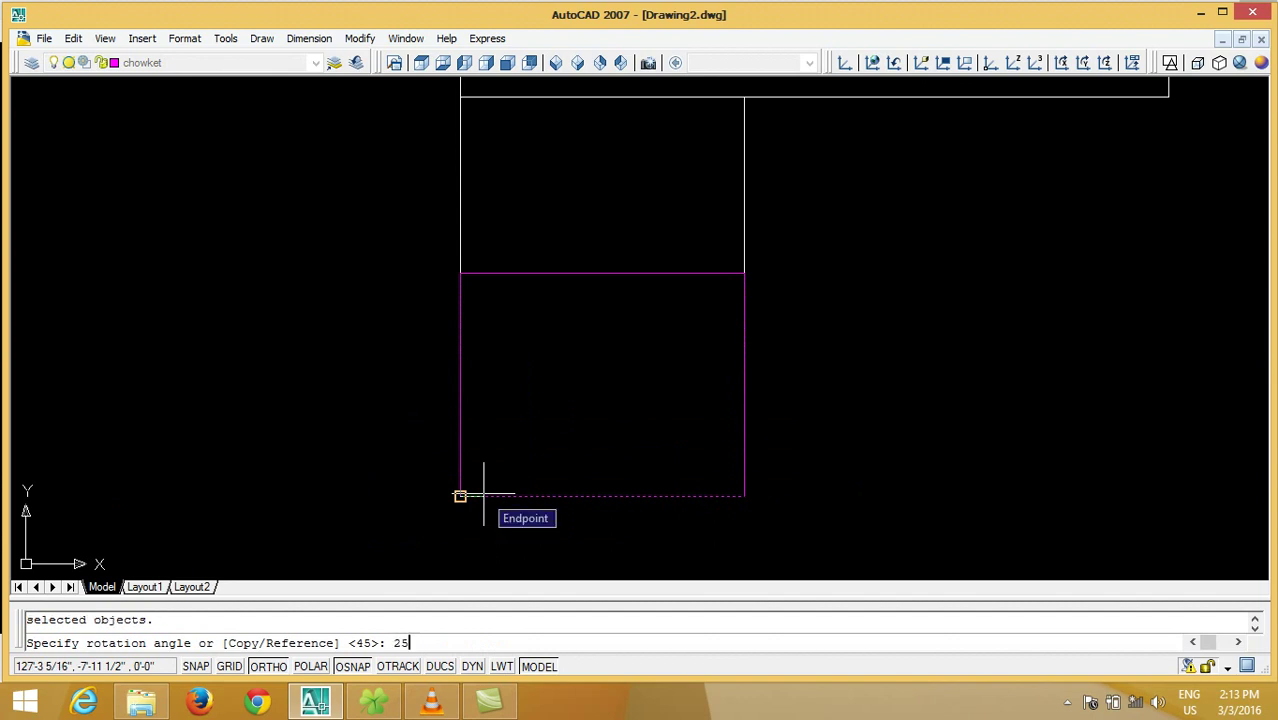
key(Return)
- Mirror the 25° slanted line about a vertical axis, keeping the original
key(i)
key(Return)
drag(640, 378, 600, 445)
key(Return)
click(602, 494)
click(609, 324)
key(Return)
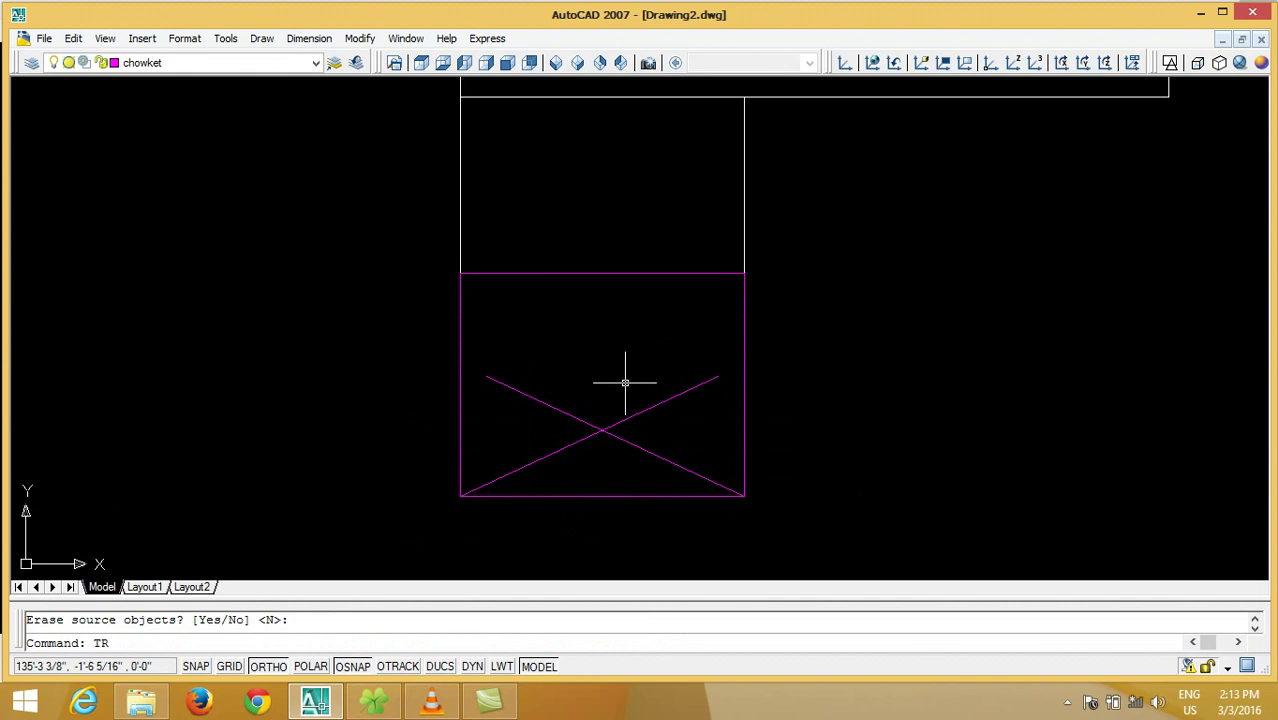
- Trim the upper arms of the crossed slanted lines to form a triangle
key(Return)
drag(625, 382, 577, 441)
key(Return)
drag(588, 388, 546, 422)
key(Return)
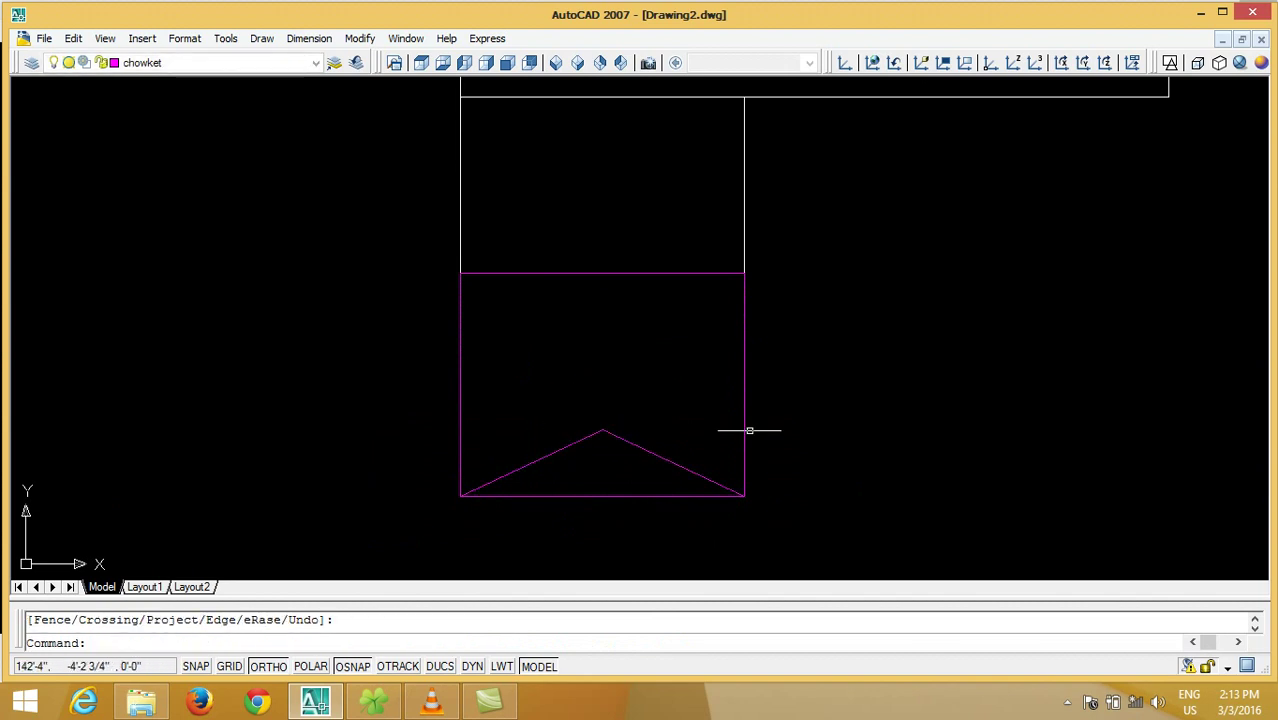
- Erase the square's two vertical sides
key(e)
key(Return)
click(804, 346)
click(379, 366)
key(Return)
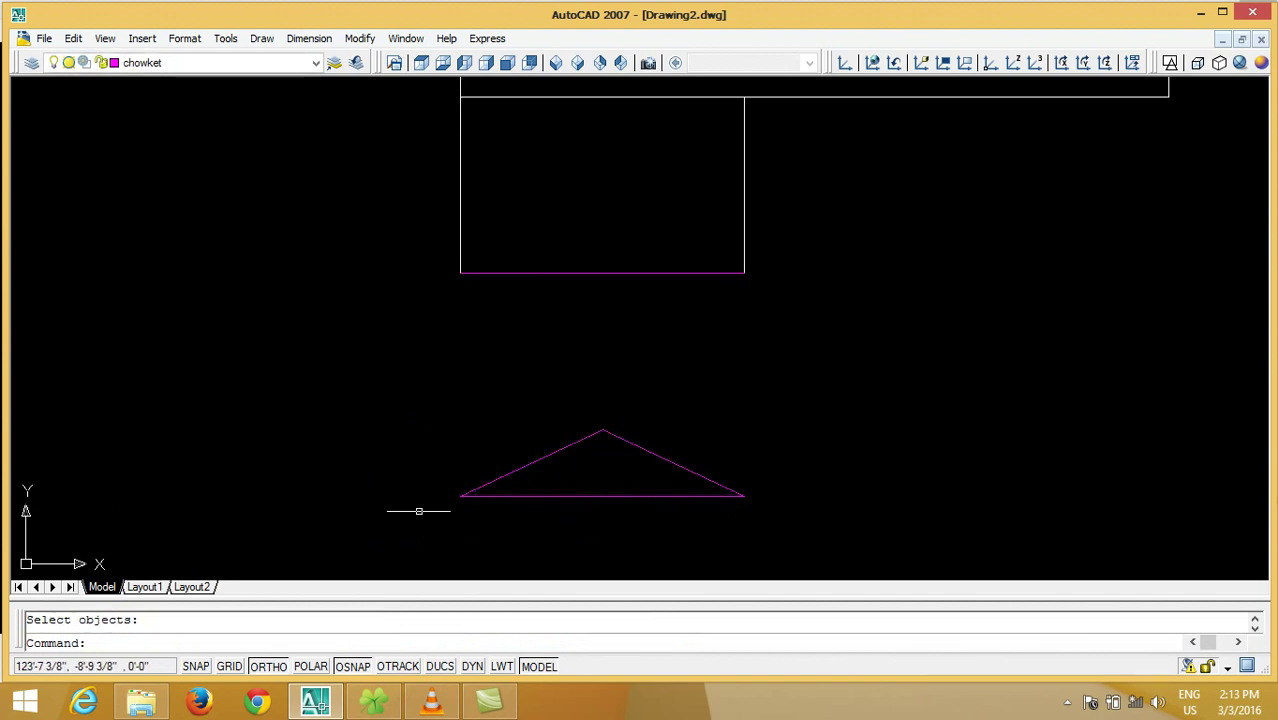
- Draw a circle centred on the triangle's base midpoint, then erase it
text(c)
key(Return)
click(602, 496)
click(405, 392)
scroll(797, 436, down, 2)
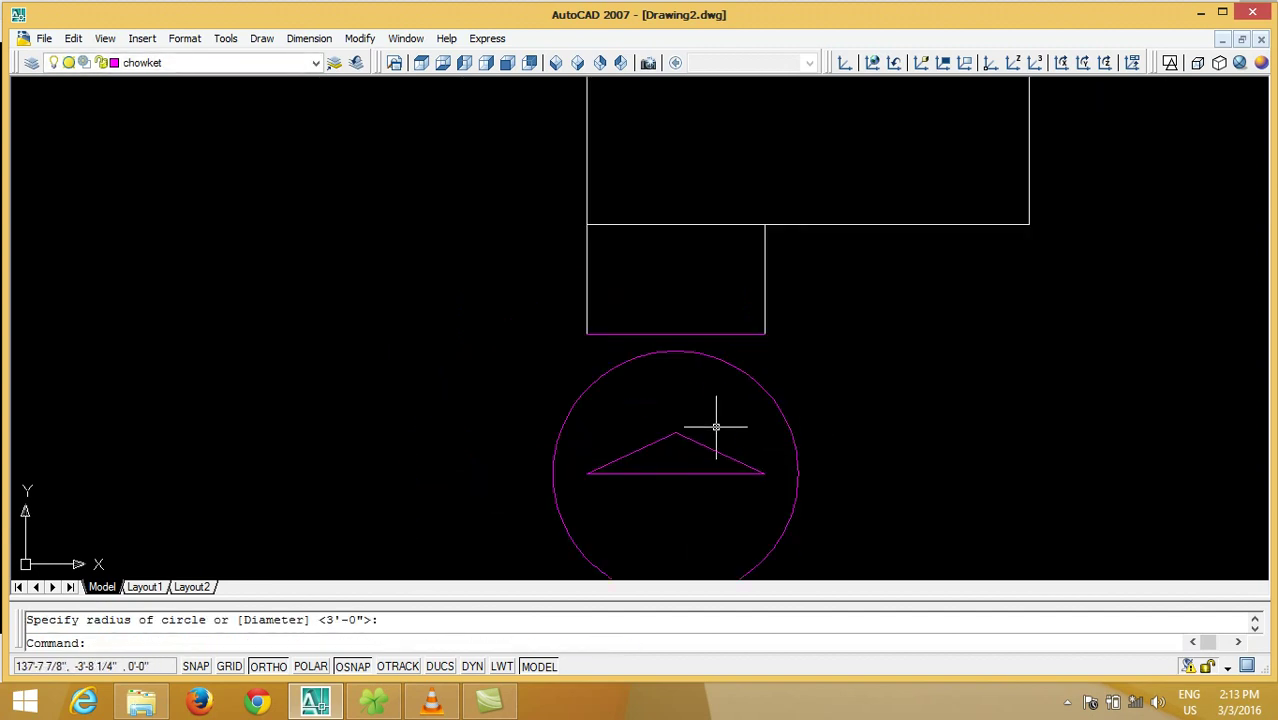
key(e)
key(Return)
click(875, 358)
click(551, 412)
key(Return)
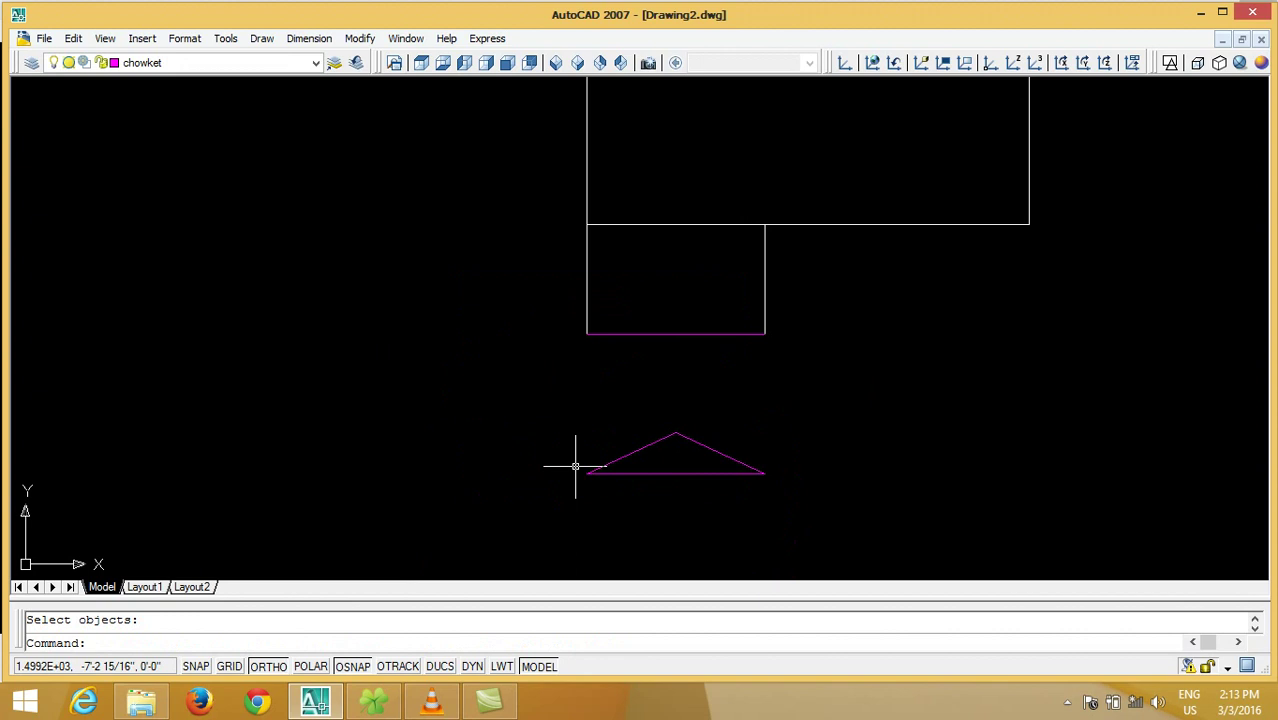
- Erase the triangle's three lines, leaving only the magenta base edge
middle_drag(685, 434, 685, 443)
key(e)
key(Return)
click(826, 400)
click(545, 507)
key(Return)
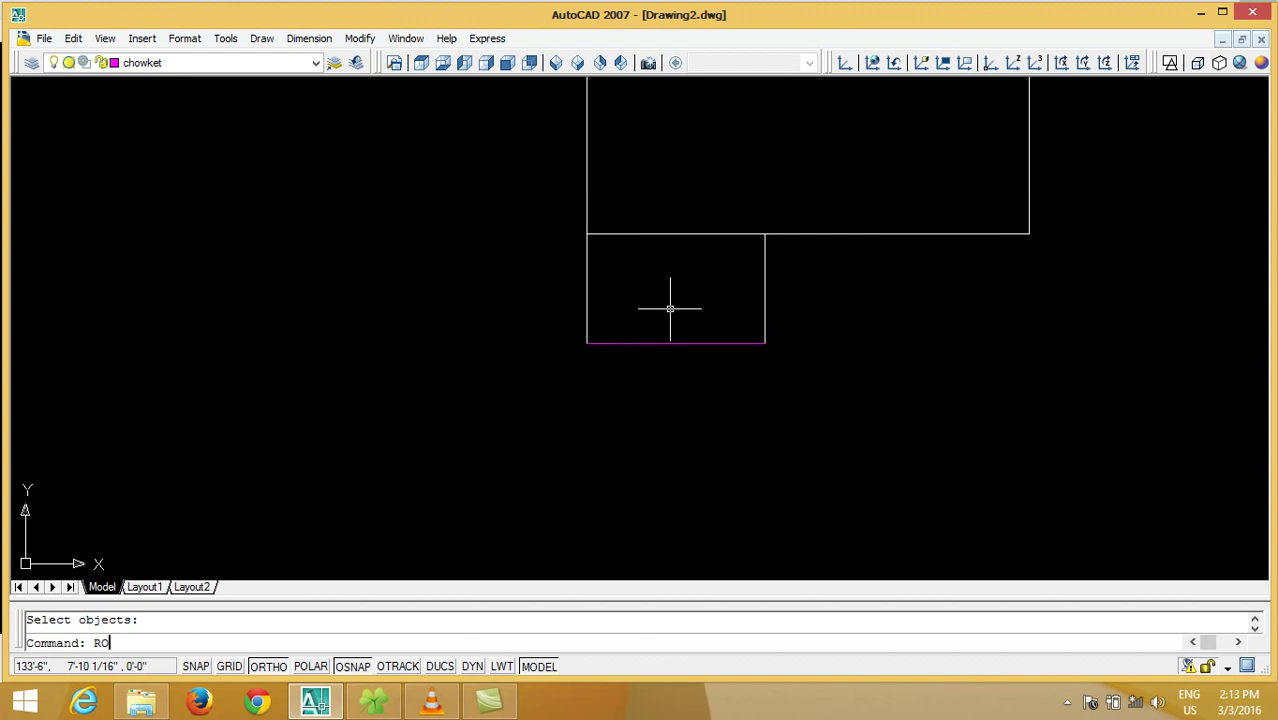
- Rotate the magenta bottom line 45° about the rectangle's corner
key(Return)
click(670, 342)
key(Return)
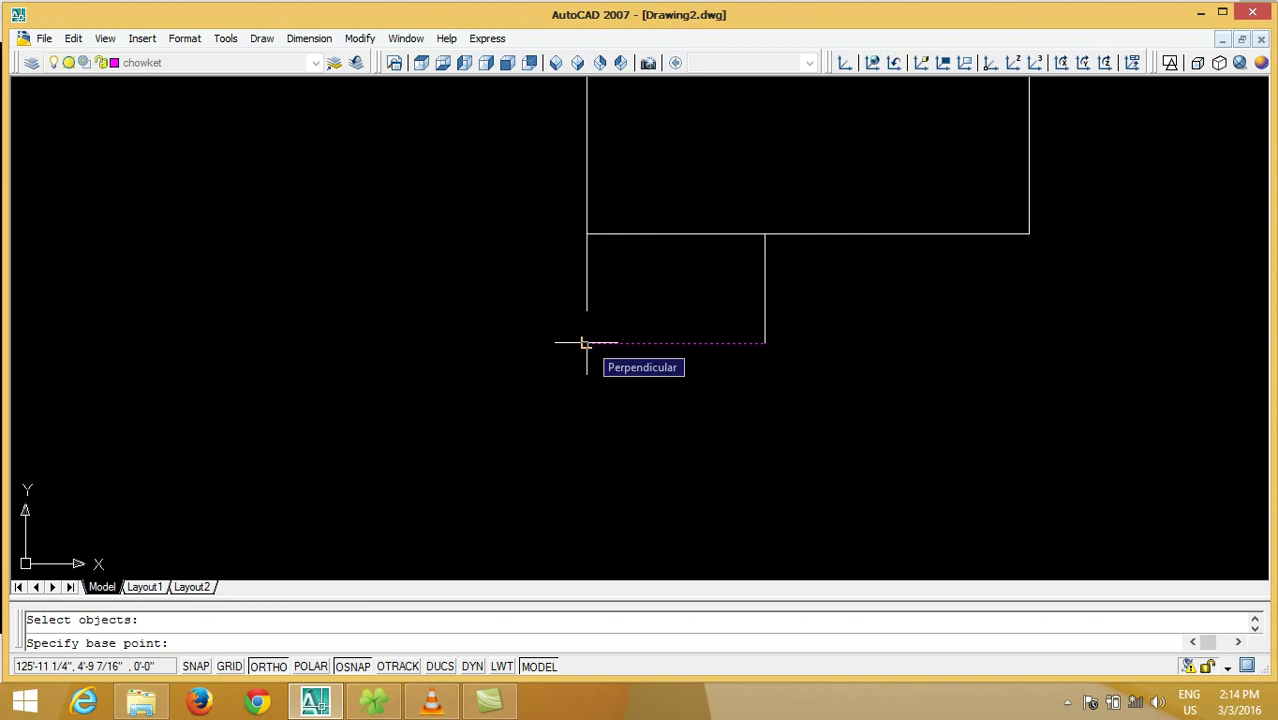
click(586, 342)
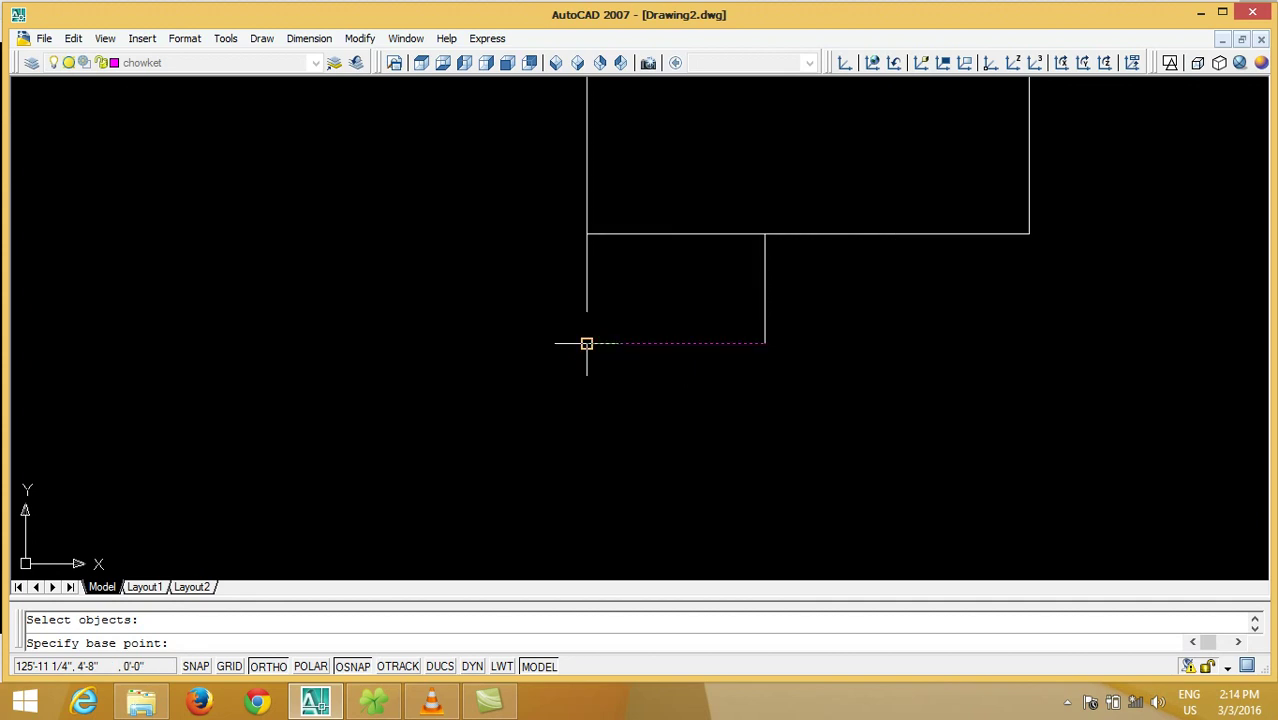
click(586, 343)
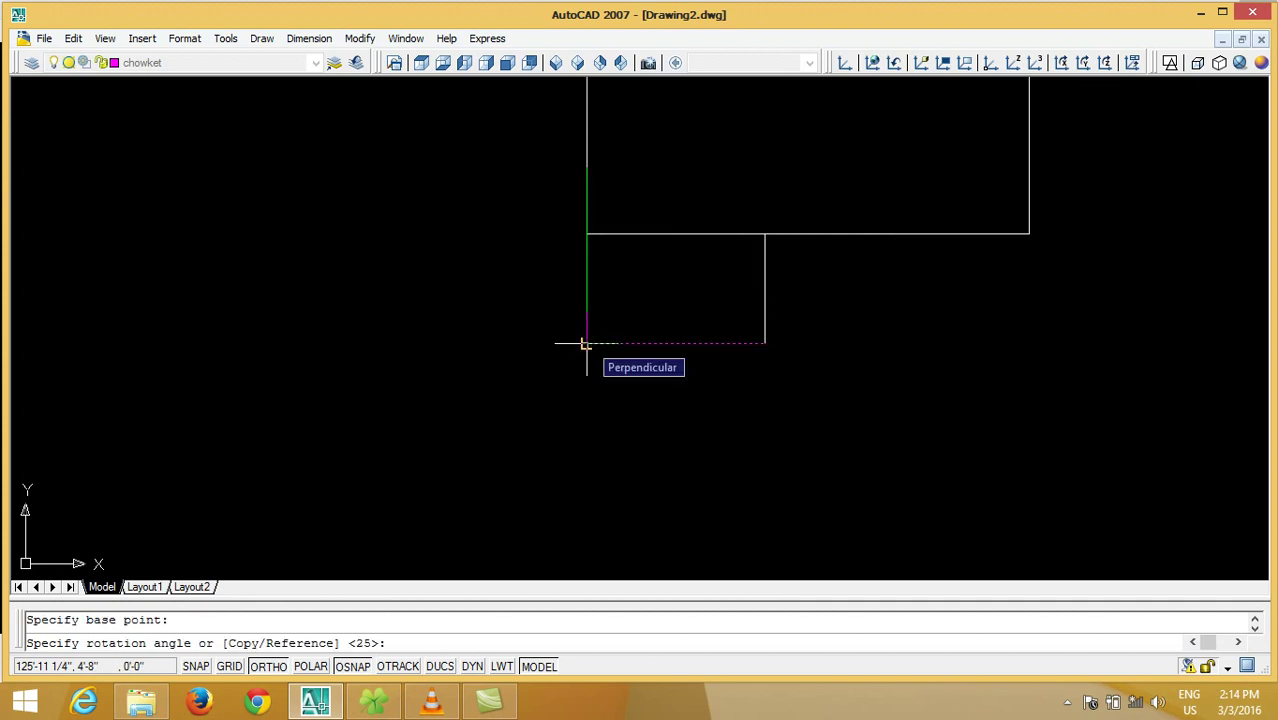
text(45)
key(Return)
- Mirror the 45° diagonal about a vertical axis, keeping the original
text(MI)
key(Return)
click(690, 277)
click(628, 237)
key(Return)
click(676, 343)
click(676, 108)
key(Return)
- Trim the two crossing diagonals at their apex to leave a triangle
scroll(682, 300, up, 5)
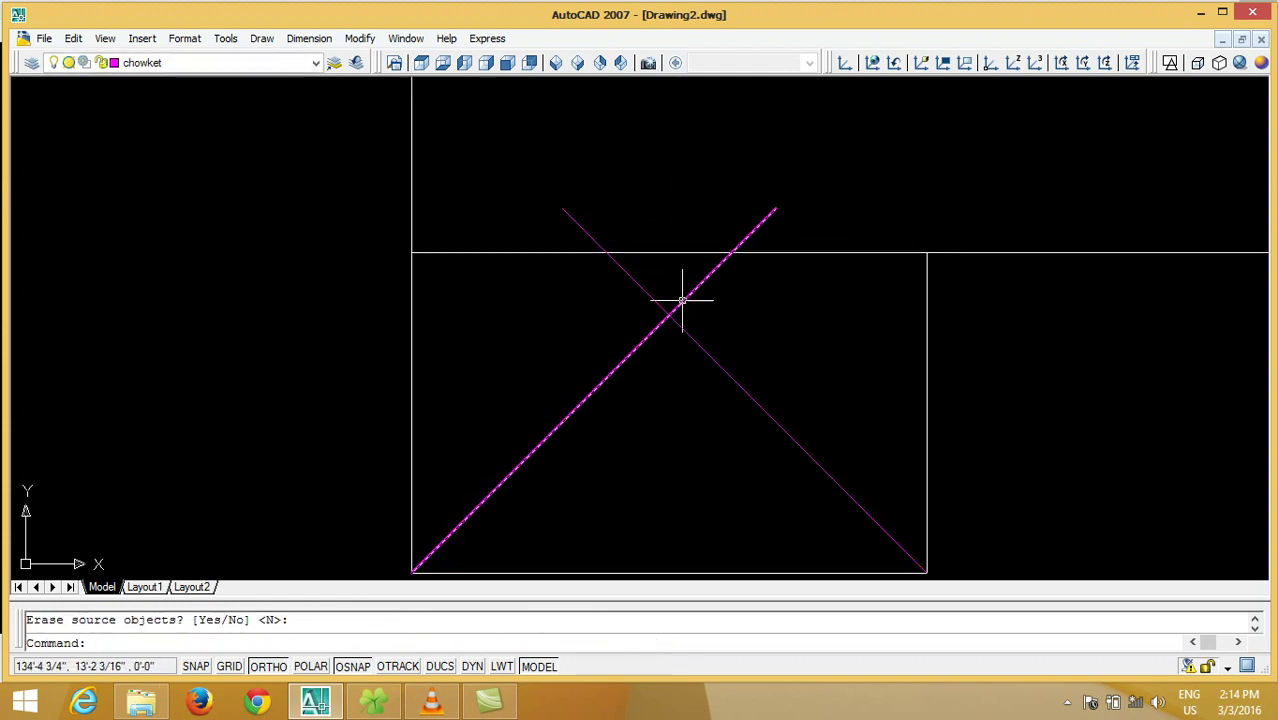
text(TR)
key(Return)
click(722, 288)
click(656, 326)
key(Return)
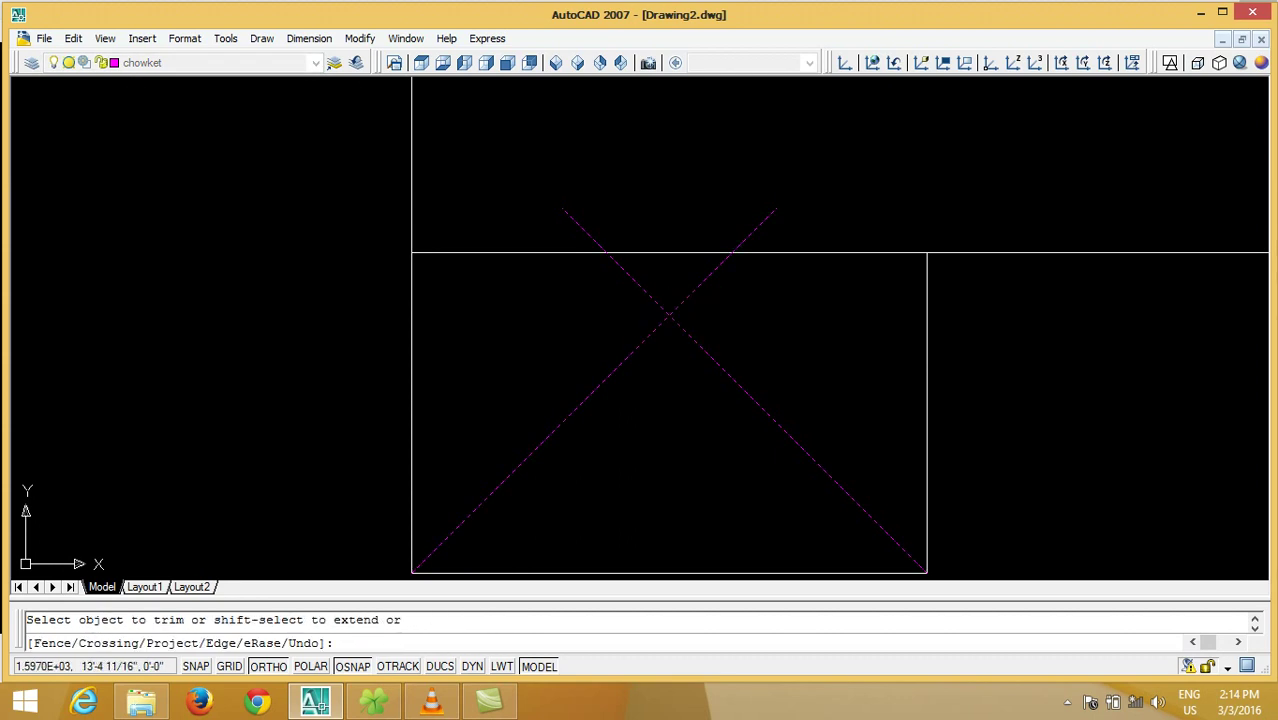
key(Return)
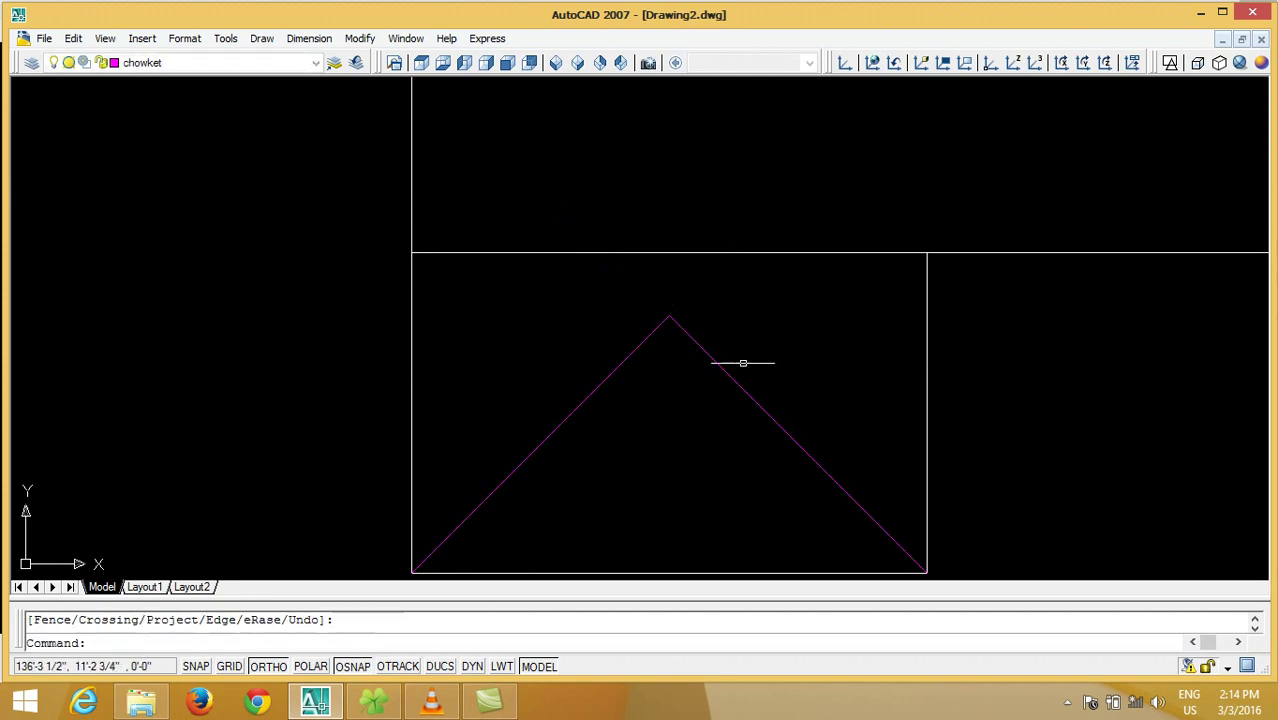
scroll(787, 387, down, 4)
- Copy the magenta hip triangle from its lower-left corner up onto the main rectangle's lower edge
click(832, 402)
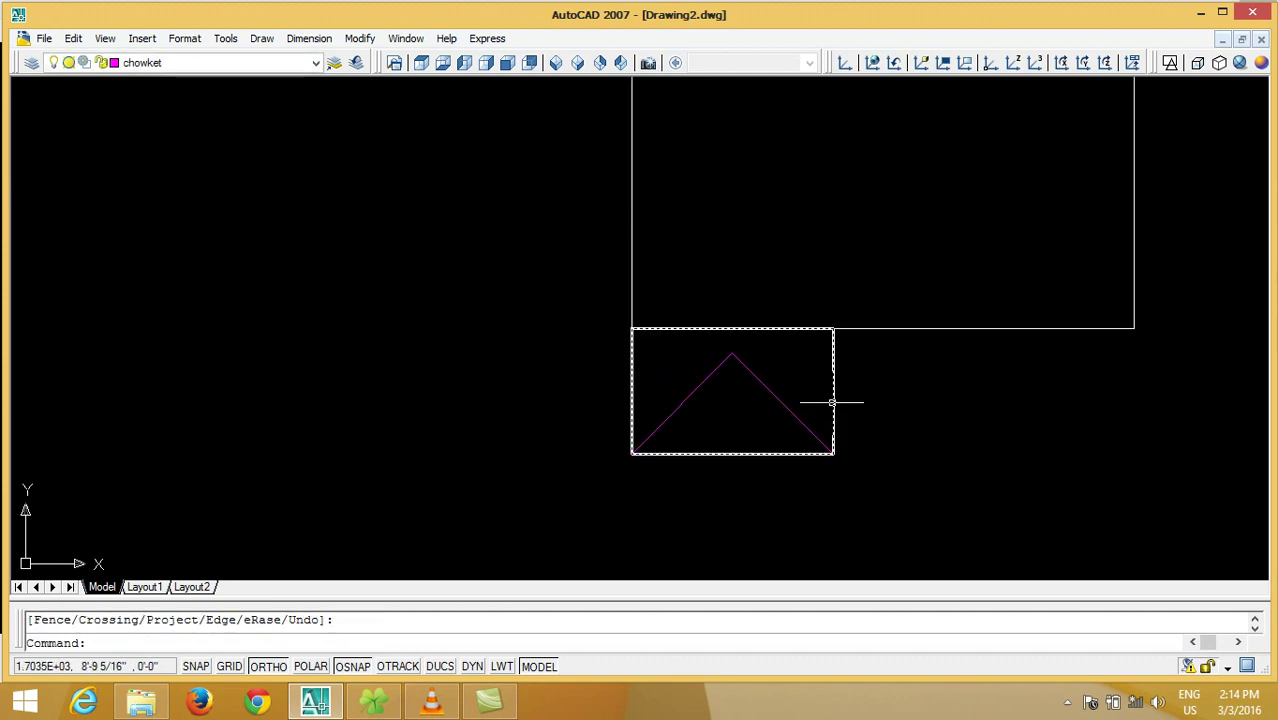
click(832, 402)
text(CO)
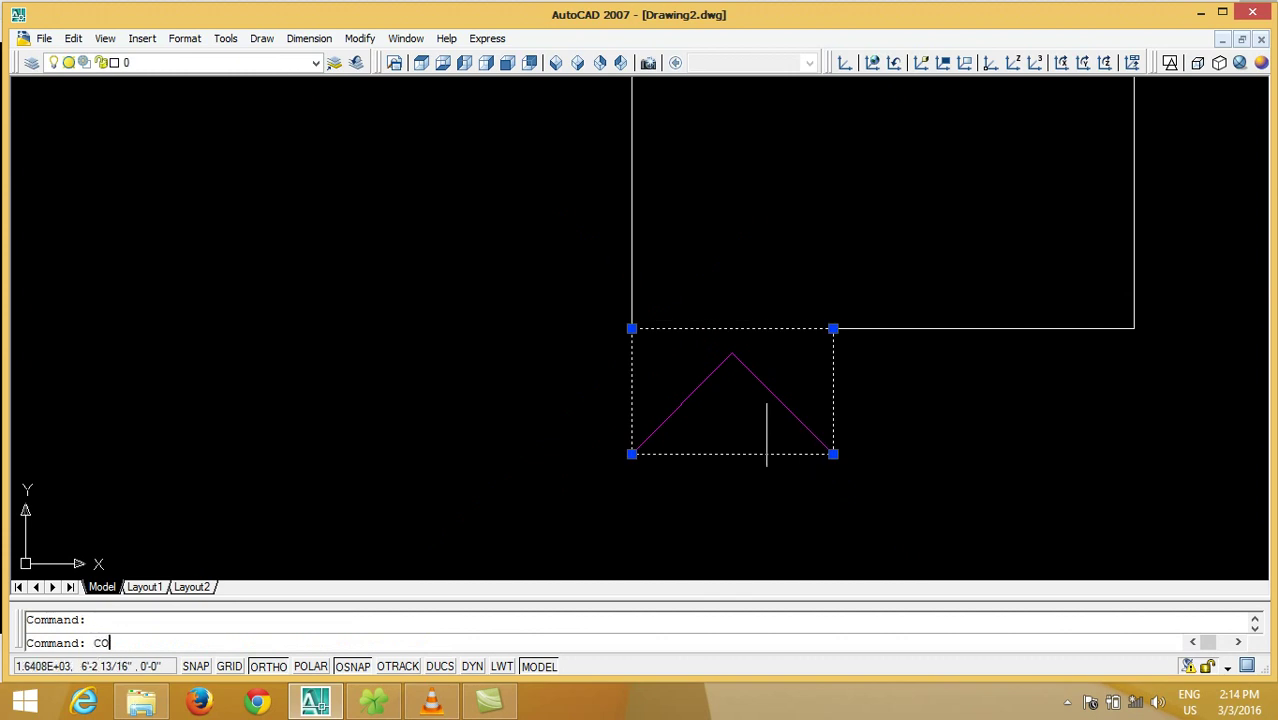
key(Return)
click(748, 358)
key(Escape)
text(C)
key(Return)
click(776, 352)
click(685, 404)
key(Return)
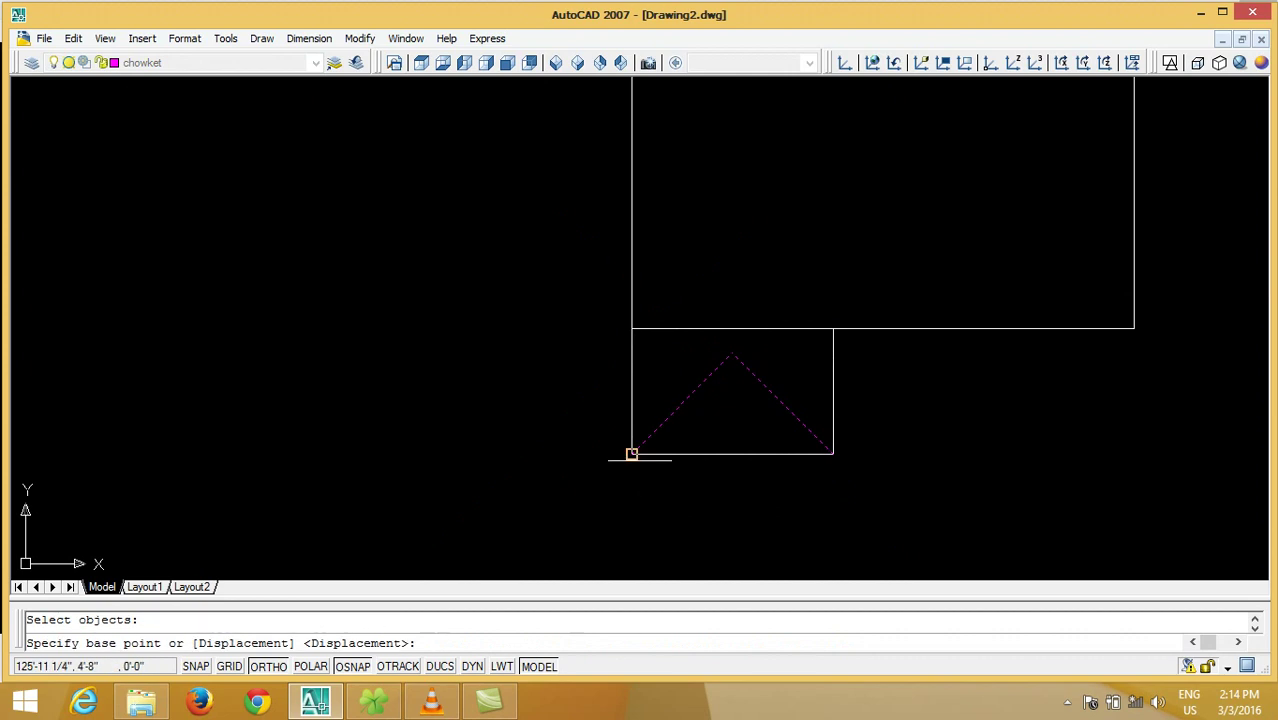
click(631, 453)
click(631, 328)
key(Return)
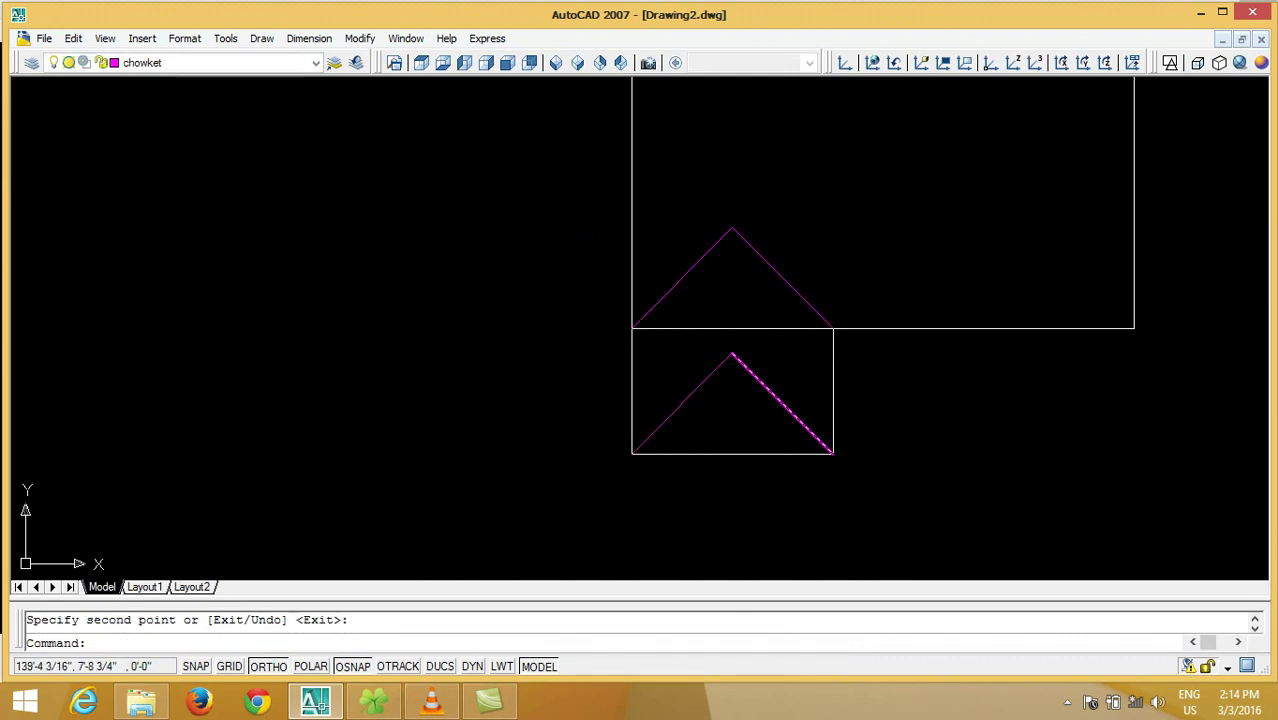
- Draw a vertical ridge line joining the lower and upper triangle peaks
text(L)
key(Return)
click(732, 353)
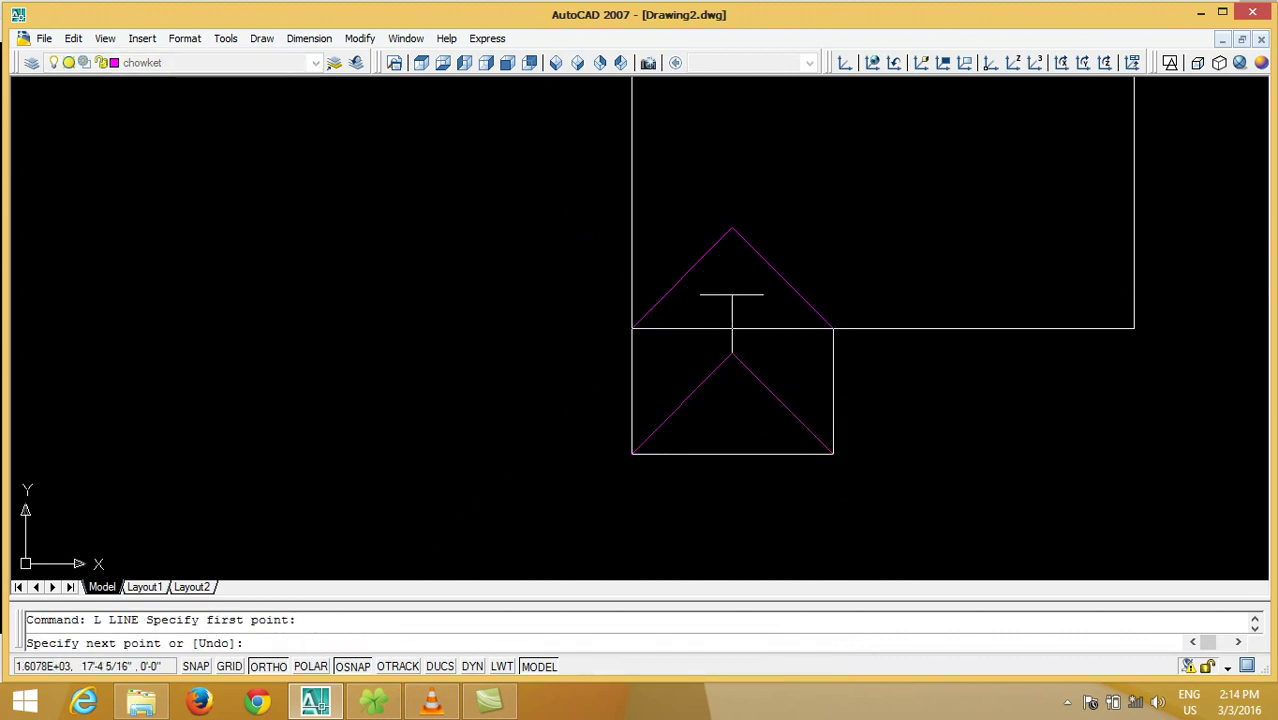
click(732, 228)
key(Return)
scroll(593, 419, down, 3)
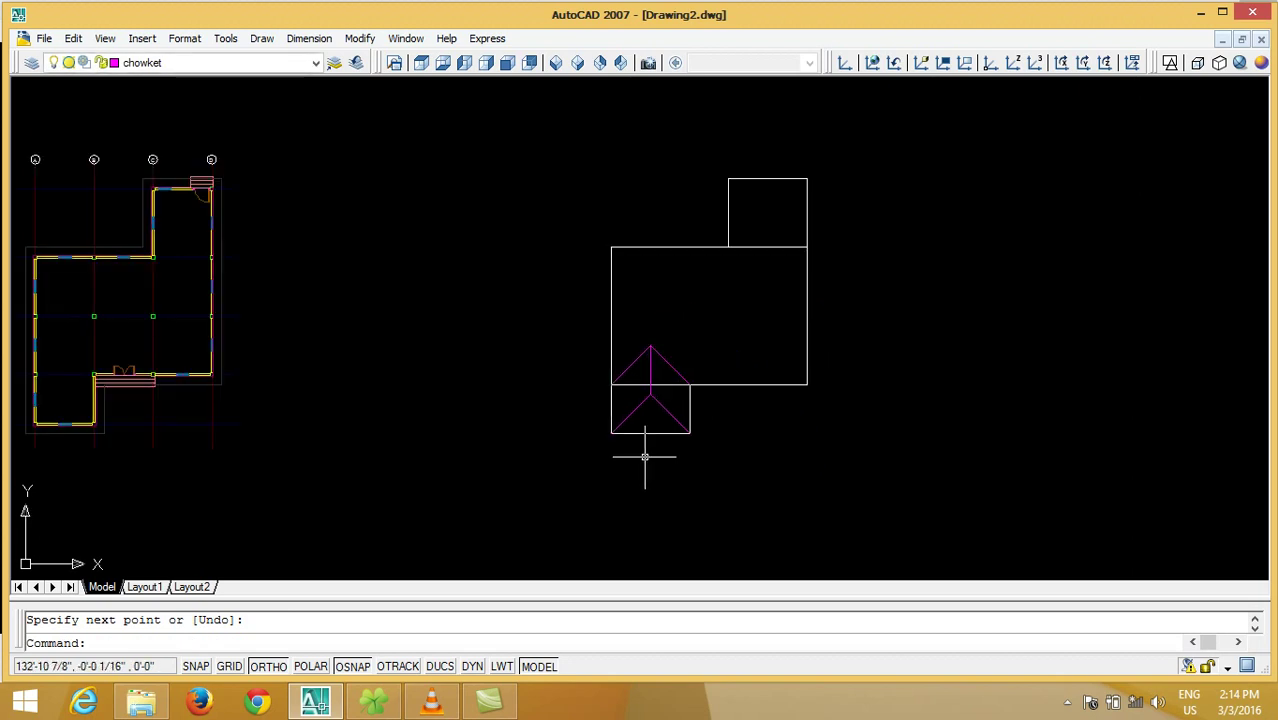
- Erase the lower small rectangle
scroll(650, 442, up, 2)
text(e)
key(Return)
click(655, 410)
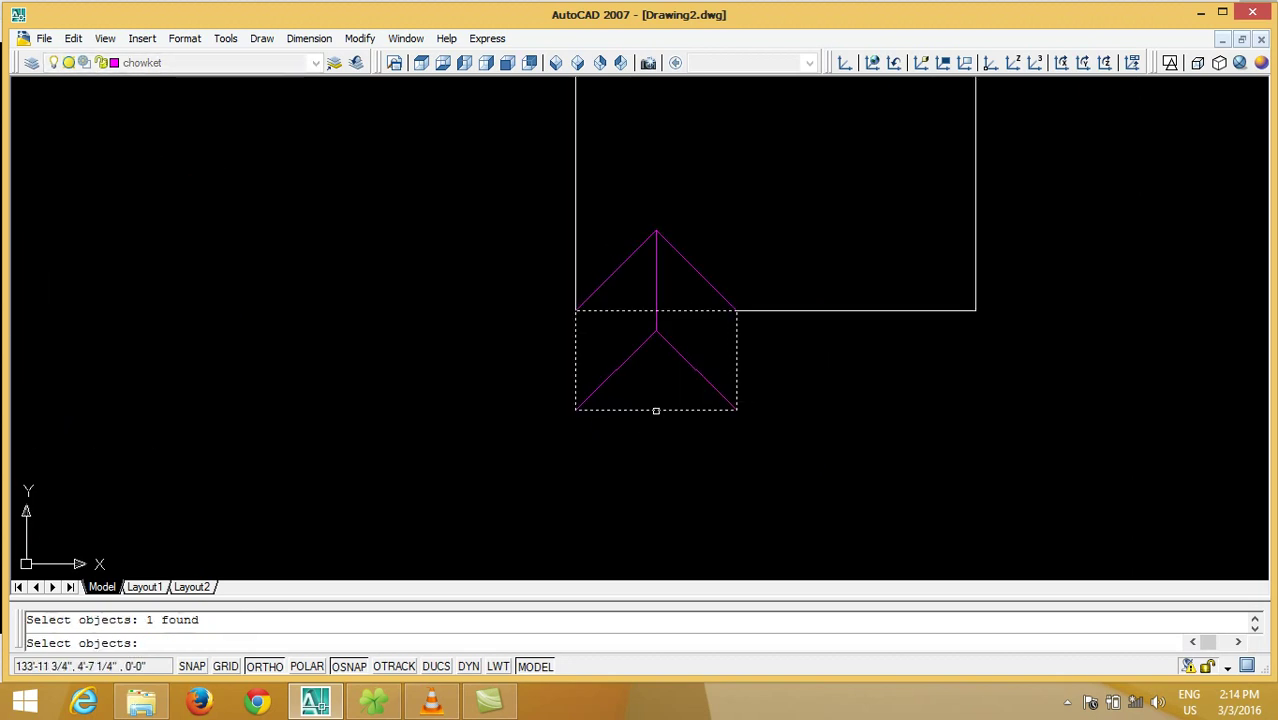
key(Return)
scroll(489, 418, down, 3)
scroll(566, 366, up, 4)
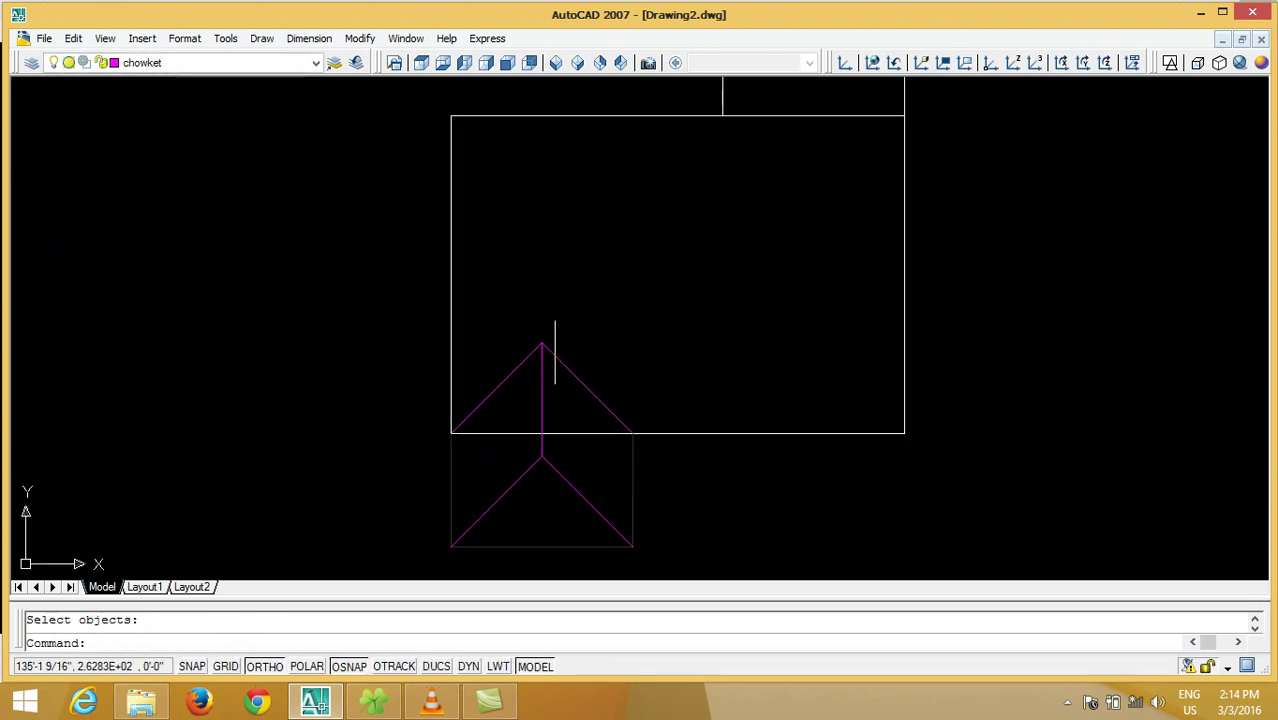
- Window-select the left hip line for copying, redoing the selection once
text(o)
key(Return)
click(514, 354)
click(478, 388)
key(Return)
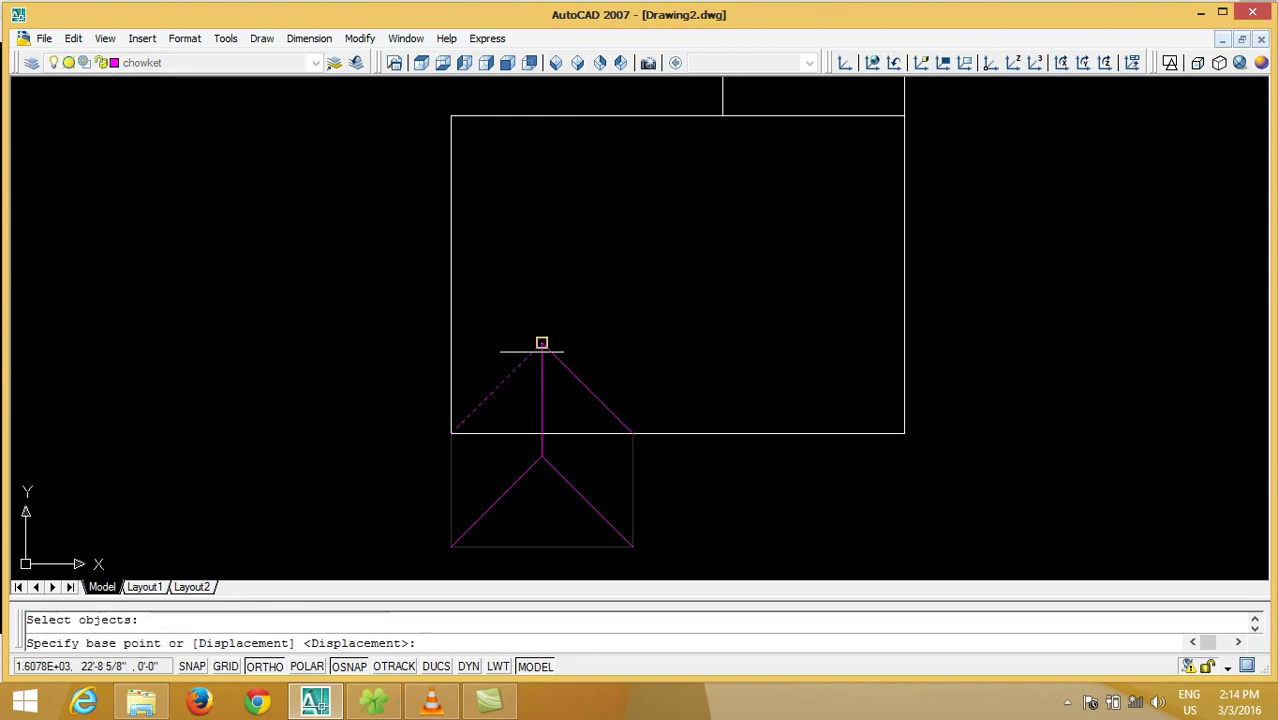
click(451, 432)
key(Escape)
key(Return)
click(526, 346)
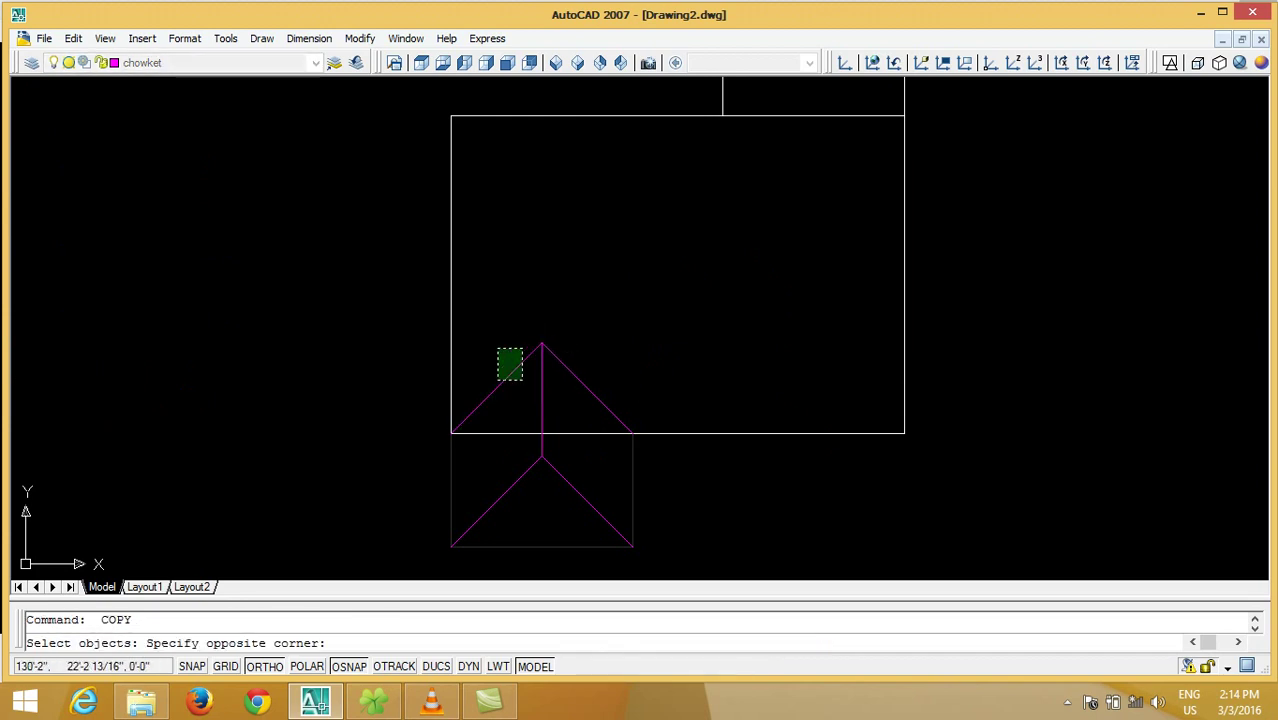
click(496, 380)
scroll(508, 378, down, 4)
scroll(510, 387, up, 4)
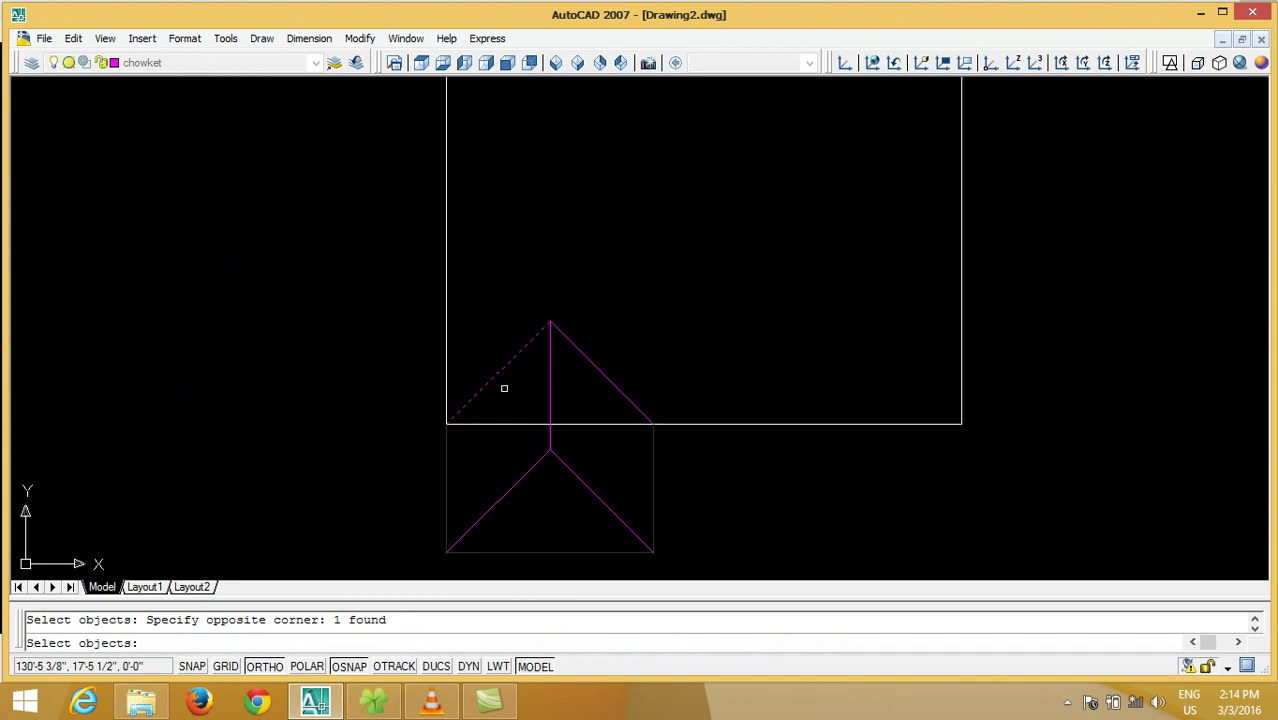
key(Return)
- Place copies of the left hip line at the rear and main rectangles' top-right corners
click(551, 320)
scroll(540, 405, down, 2)
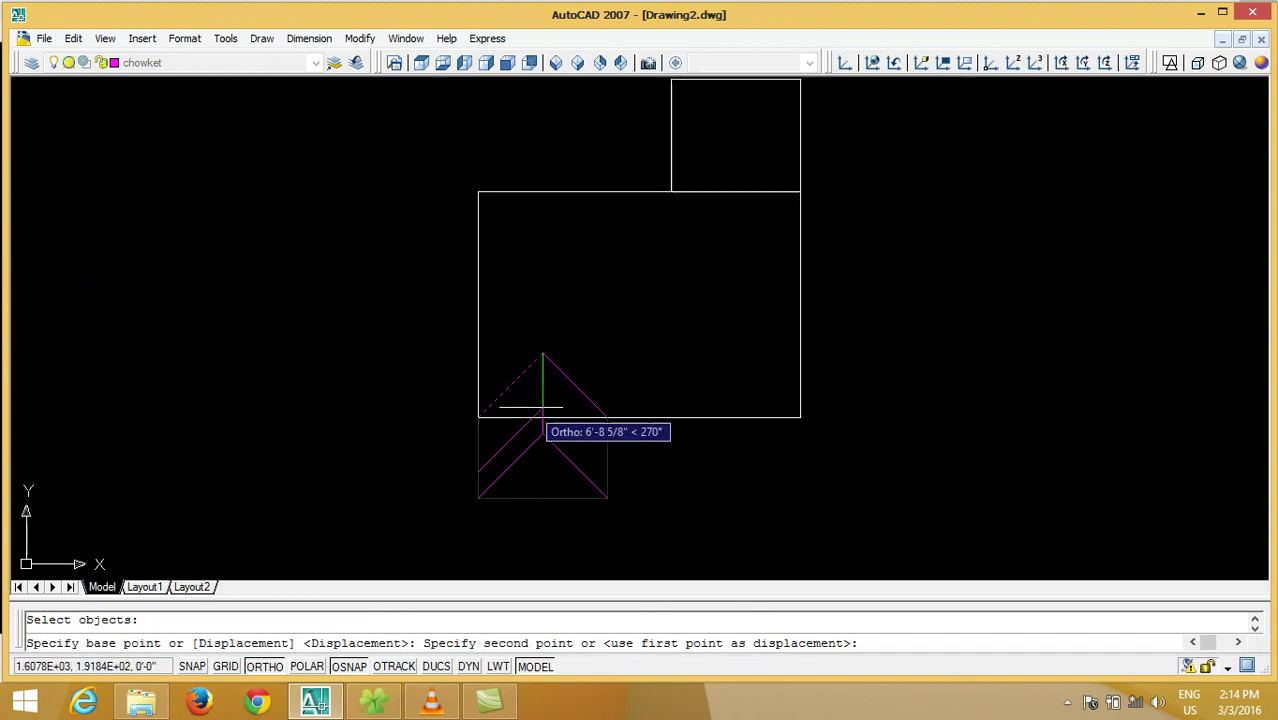
scroll(535, 400, down, 2)
click(698, 203)
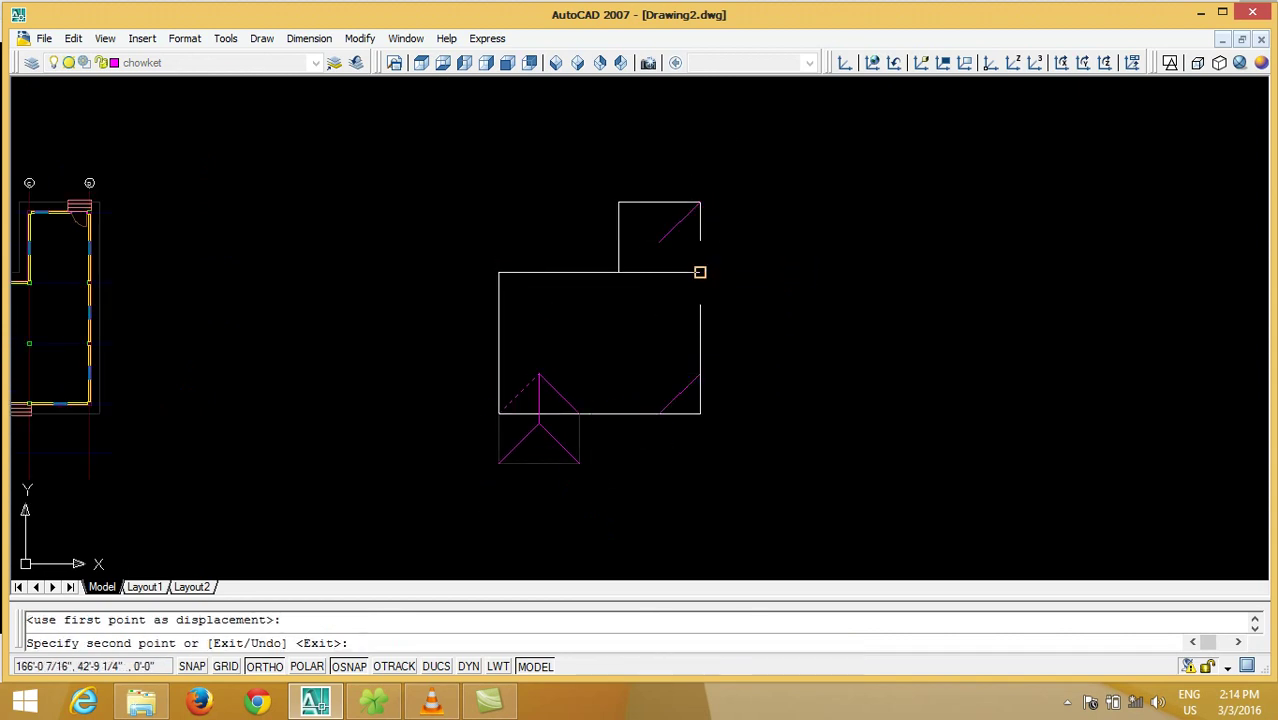
click(699, 271)
key(Return)
key(Return)
- Copy the other hip line into the rear and main rectangles to complete the V shapes
click(533, 440)
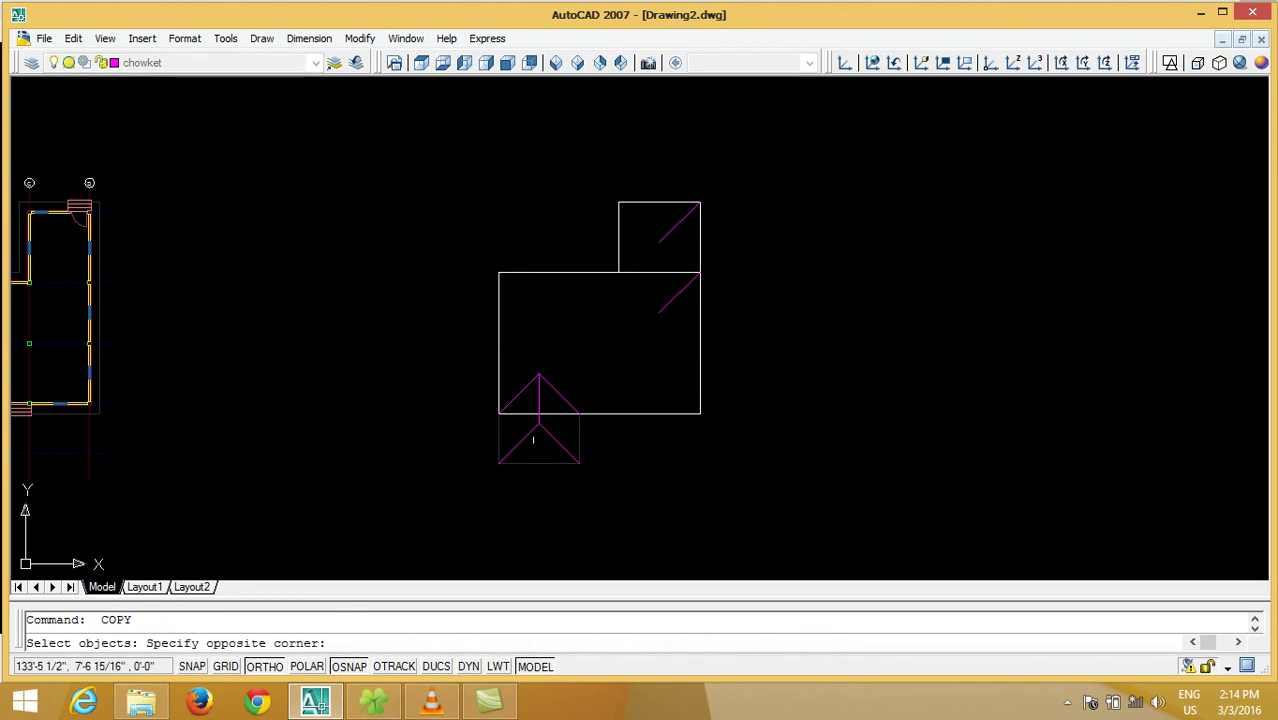
scroll(540, 450, up, 2)
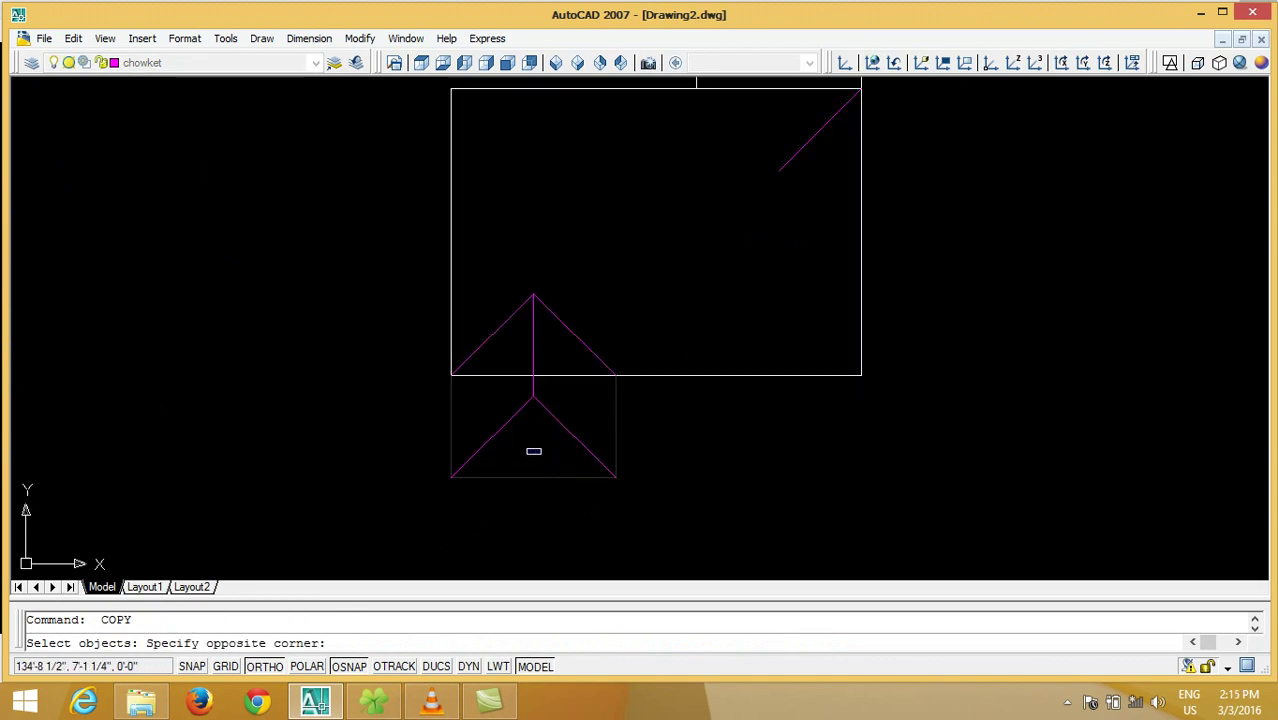
click(540, 452)
scroll(540, 452, down, 3)
scroll(565, 354, up, 3)
click(565, 354)
click(538, 396)
key(Return)
click(512, 342)
scroll(575, 440, down, 5)
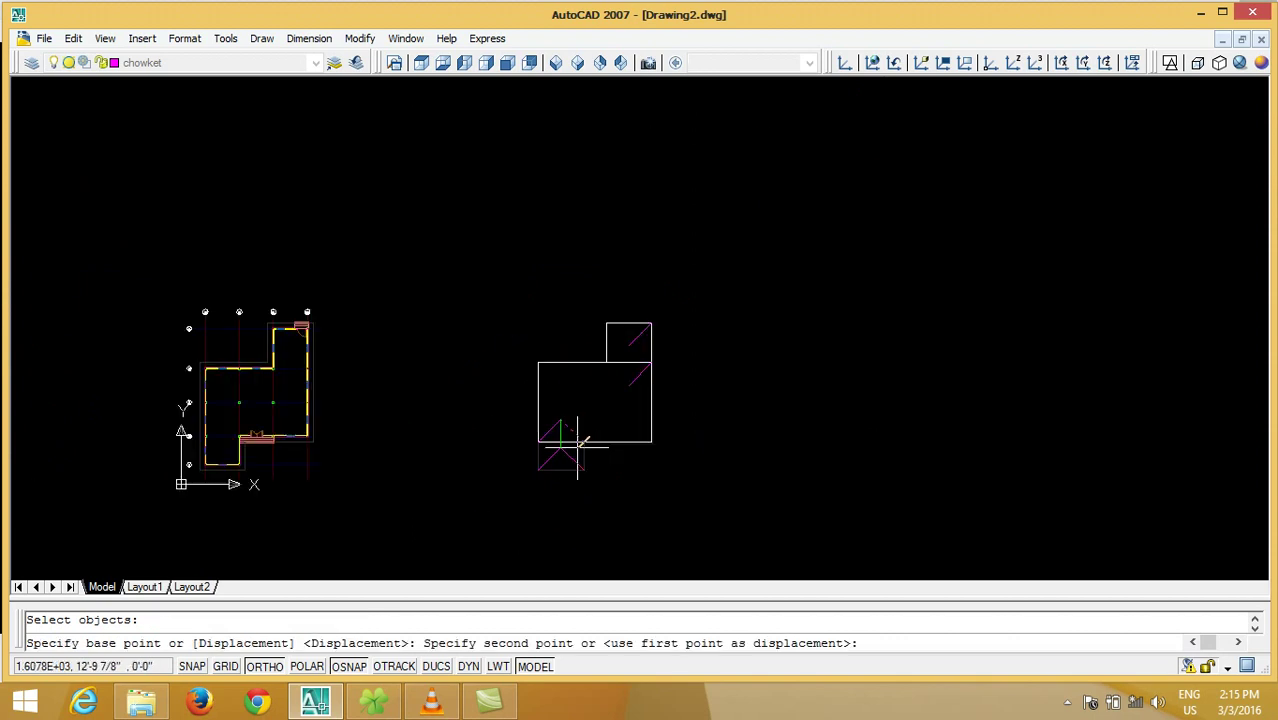
click(606, 323)
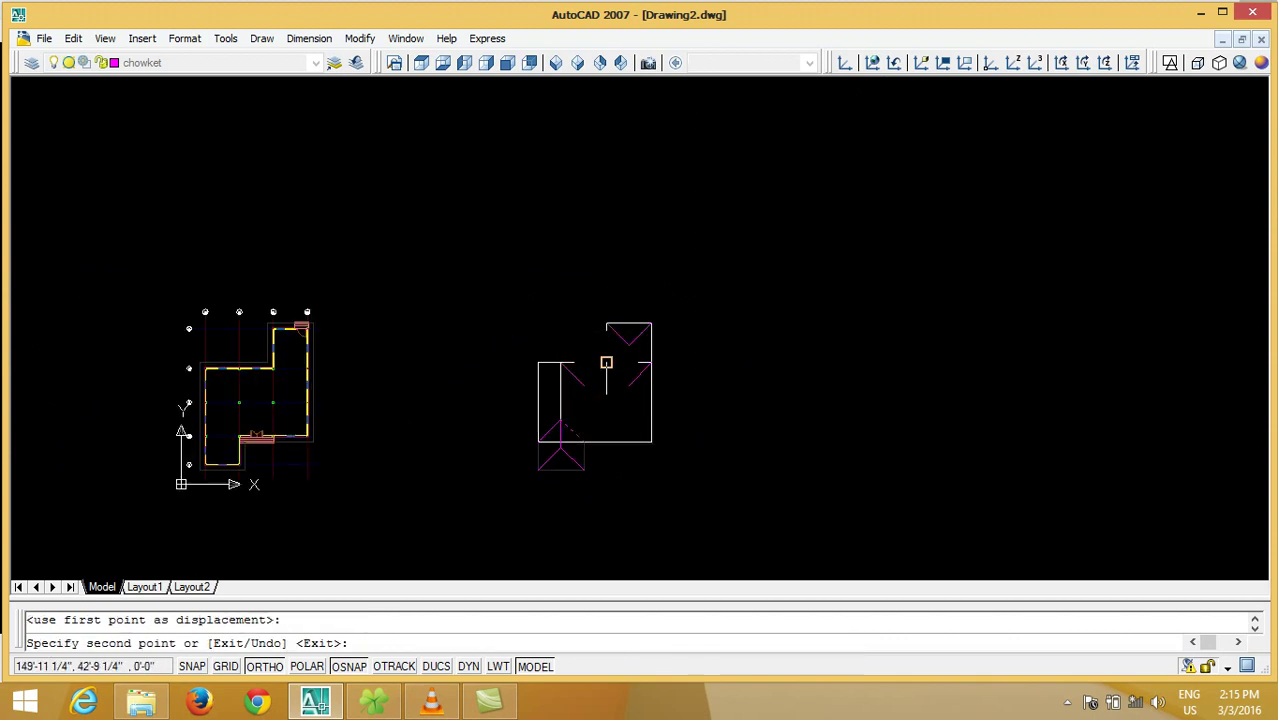
click(607, 362)
key(Return)
scroll(612, 369, up, 5)
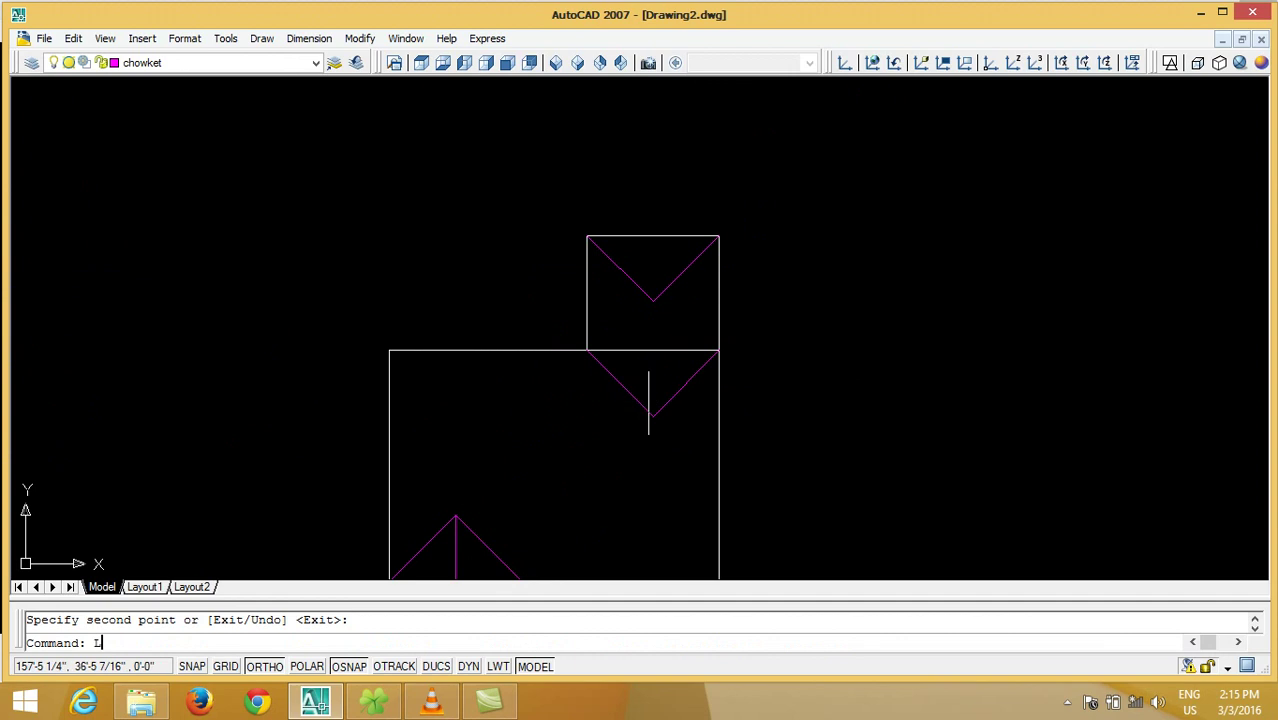
- Draw a vertical ridge line between the lower and upper V points
key(Return)
click(652, 415)
click(653, 300)
key(Return)
- Erase the upper helper rectangle
text(e)
key(Return)
click(636, 349)
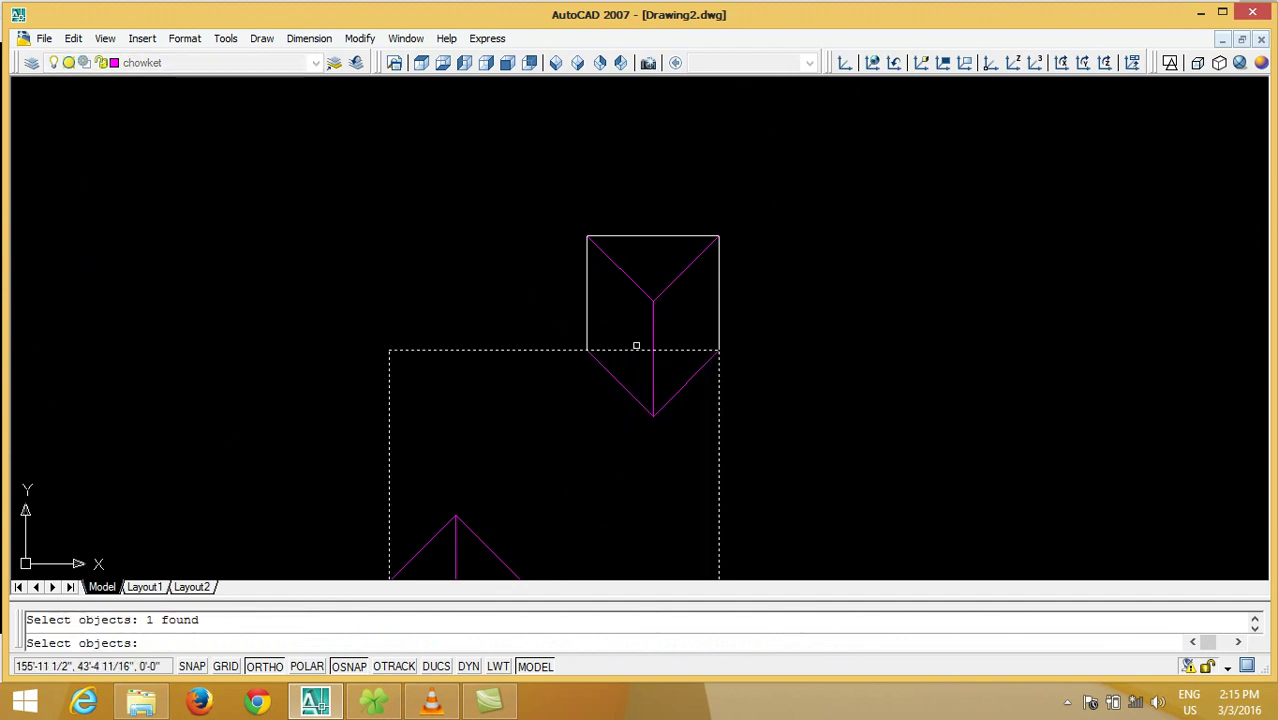
key(Escape)
text(e)
key(Return)
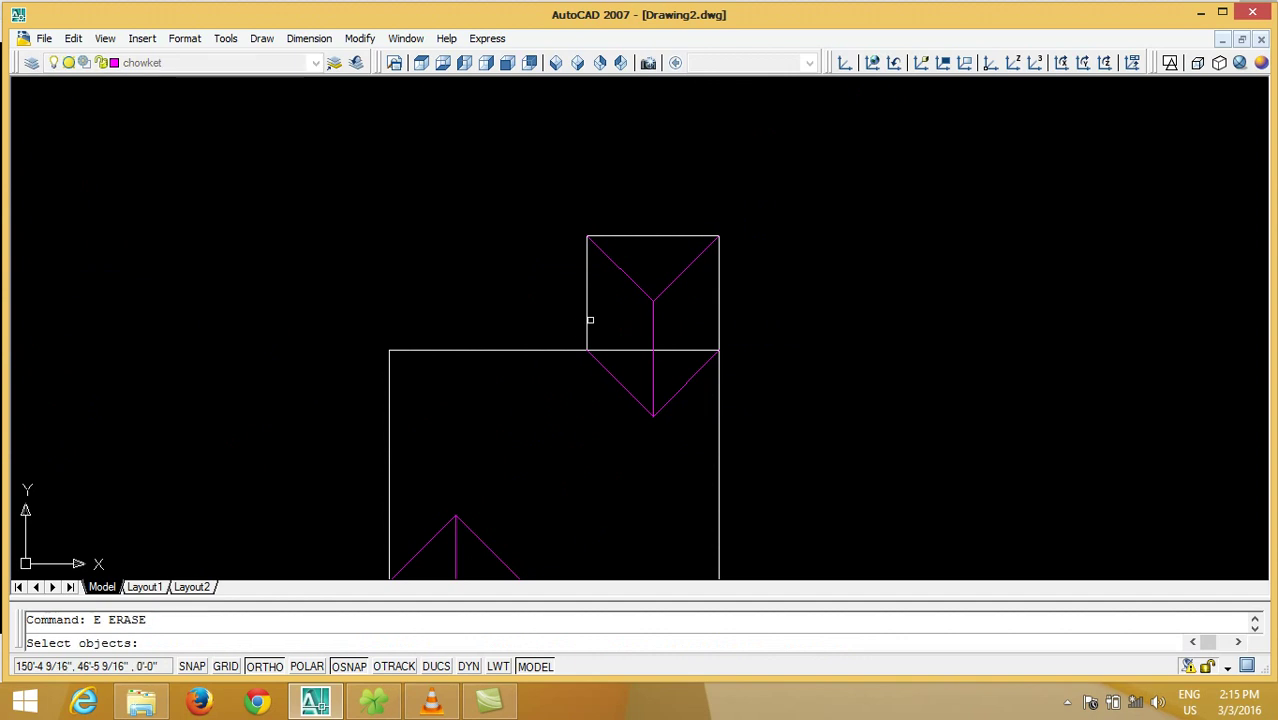
click(590, 320)
key(Return)
scroll(873, 254, down, 4)
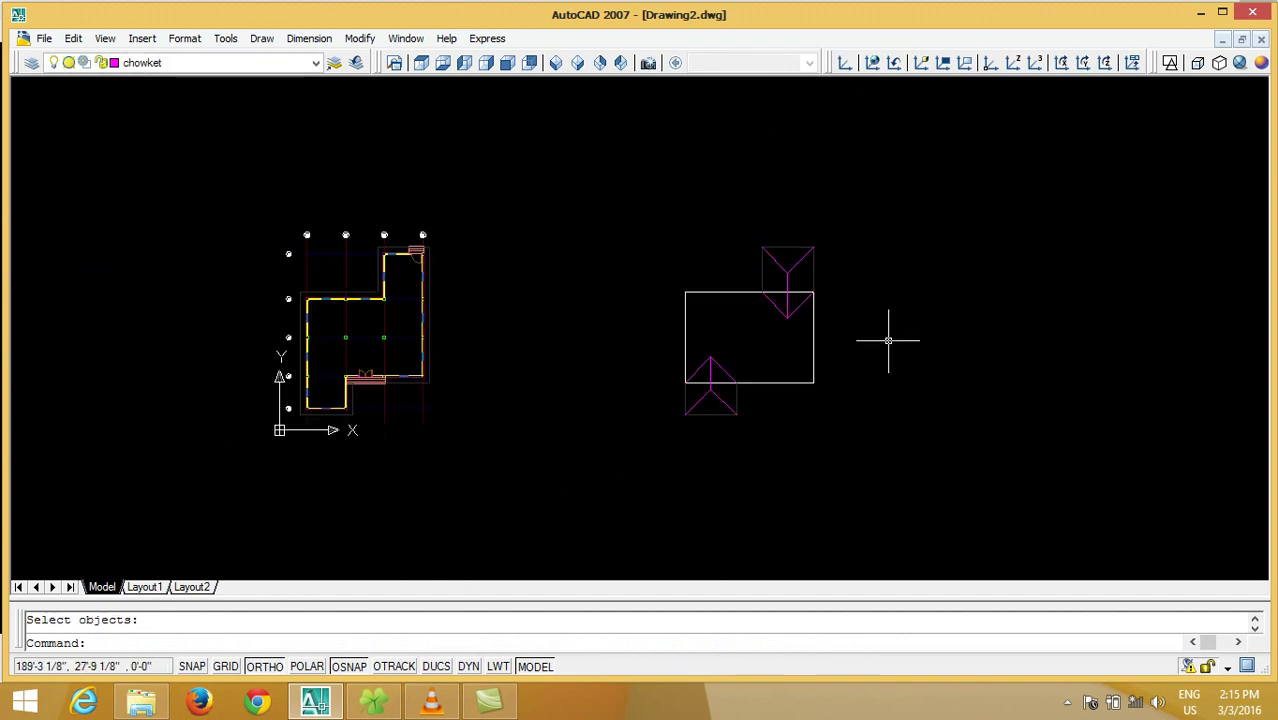
scroll(873, 350, up, 3)
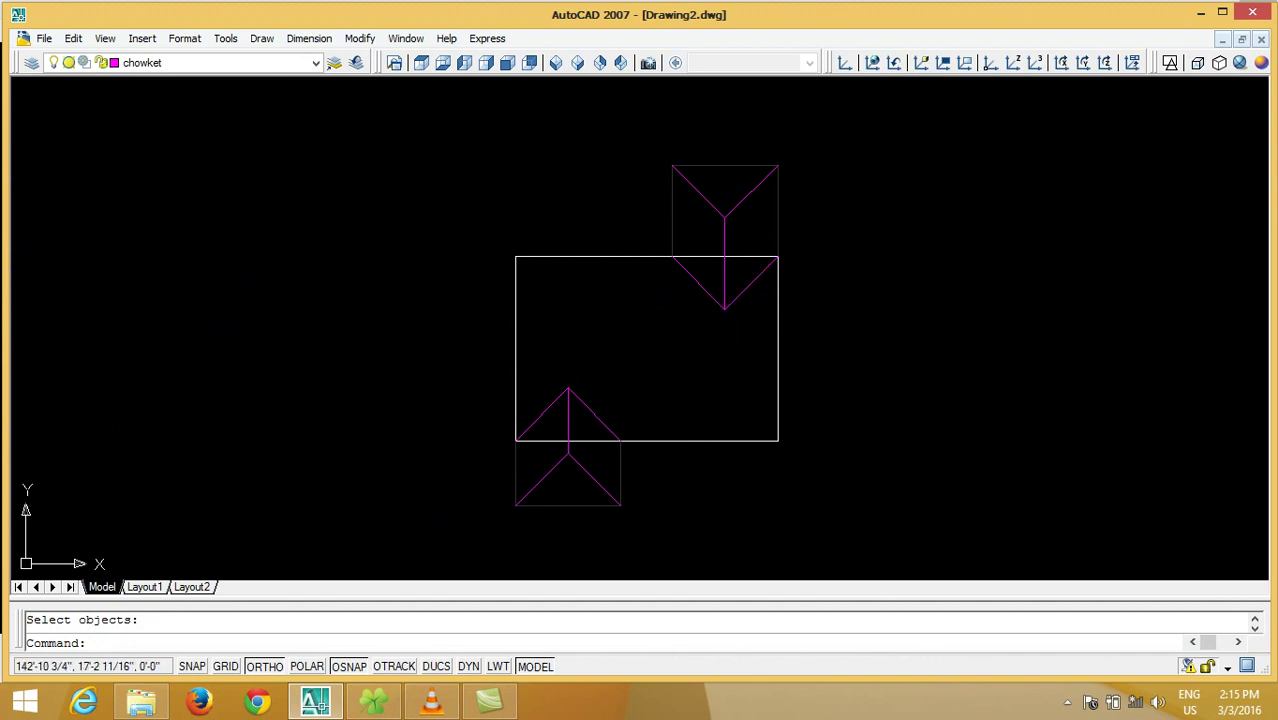
- Copy a hip diagonal to the main rectangle's lower-right corner
text(CO)
key(Return)
click(618, 397)
click(585, 432)
key(Return)
scroll(616, 441, up, 5)
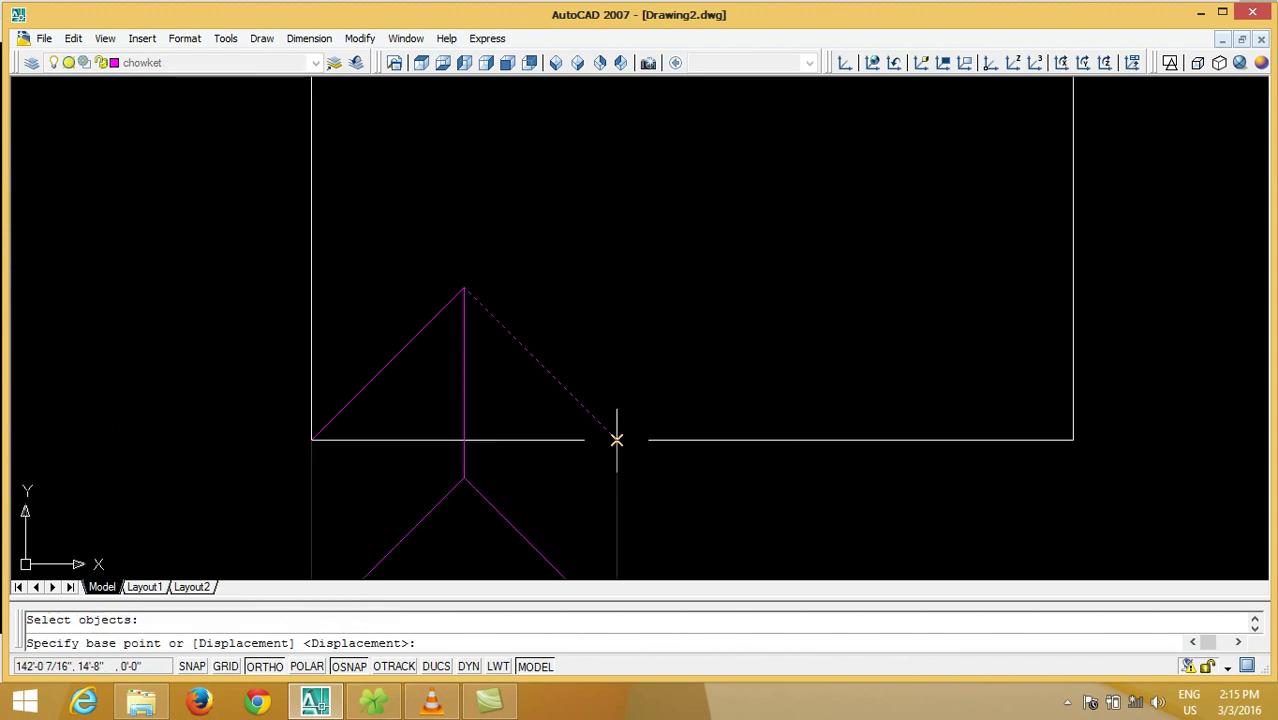
click(616, 440)
click(1070, 438)
key(Return)
scroll(1062, 437, down, 4)
- Copy another hip diagonal to the main rectangle's top-left corner
key(Return)
click(727, 400)
click(729, 368)
key(Return)
click(710, 366)
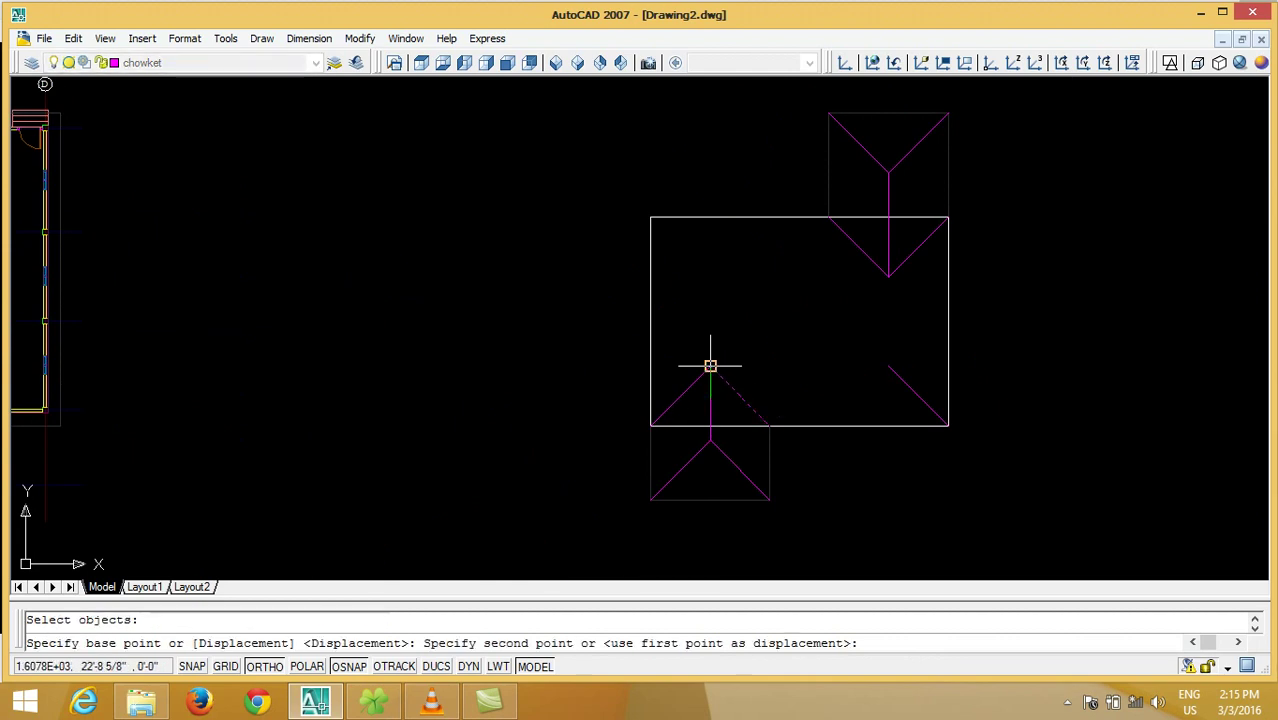
click(651, 217)
key(Return)
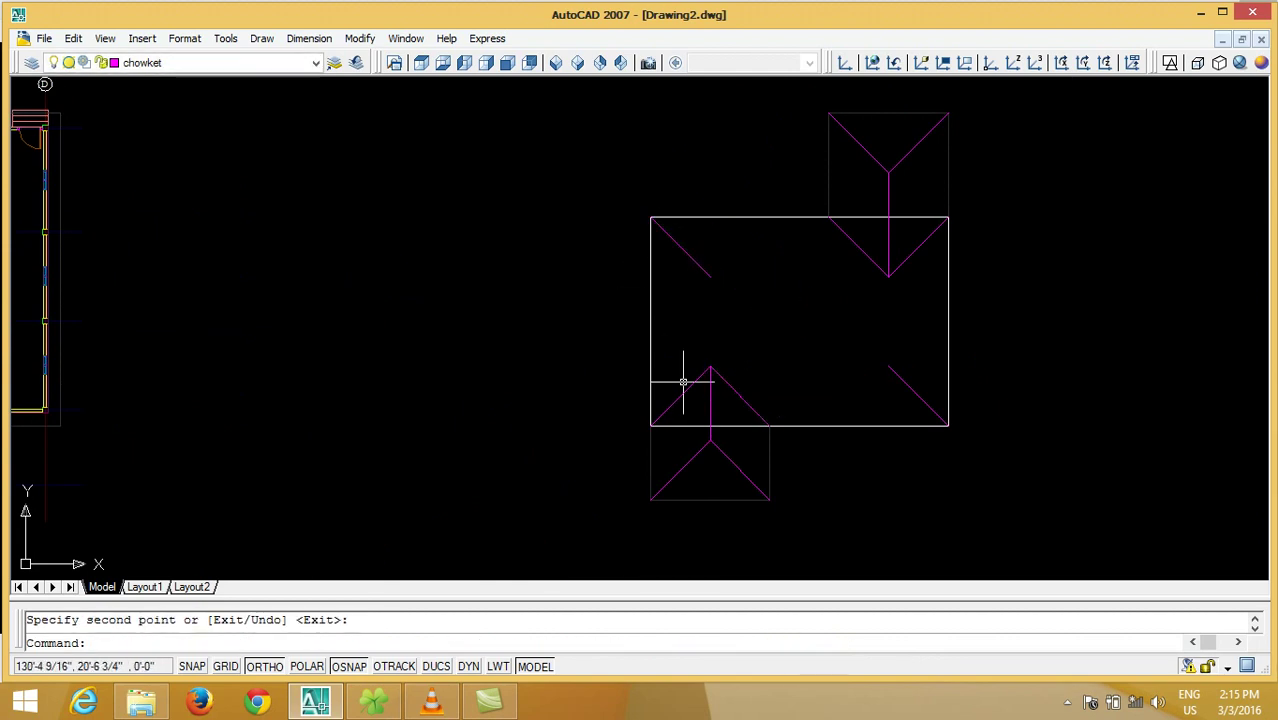
click(685, 391)
click(693, 260)
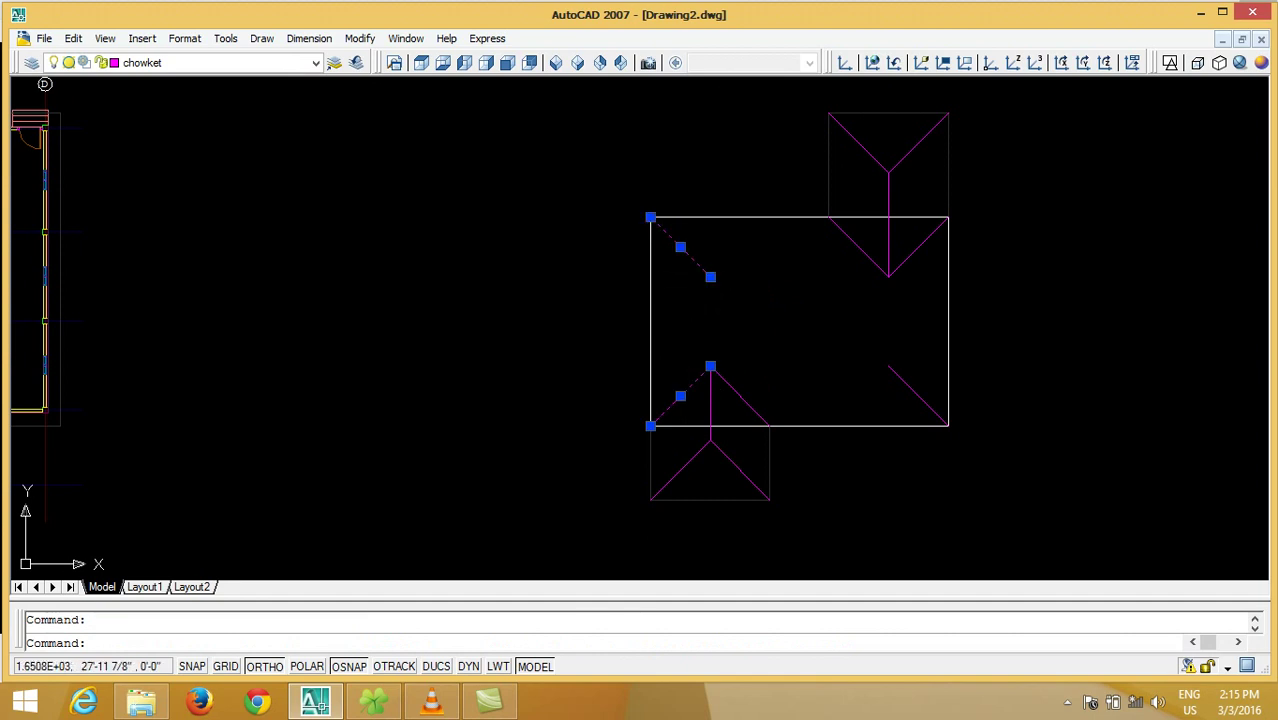
- Fillet the left and right pairs of hip diagonals with radius 0 into sharp corners
key(Escape)
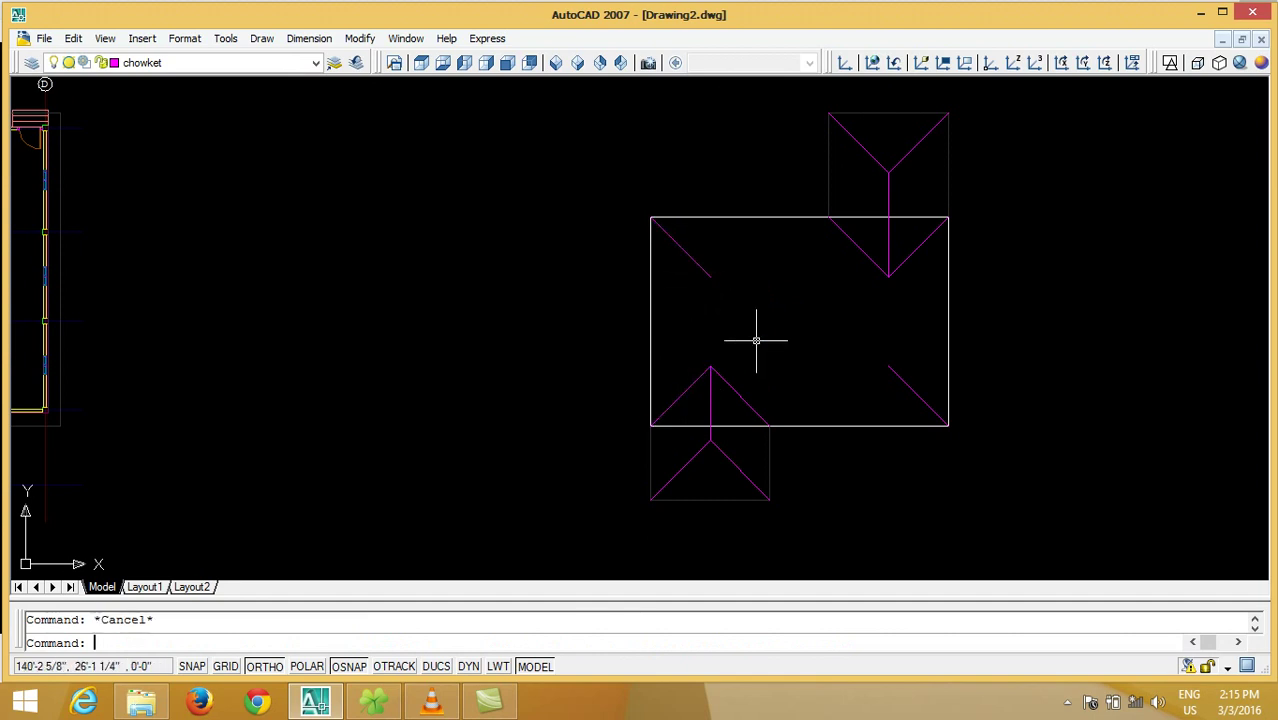
text(F)
key(Return)
text(R)
key(Return)
key(Return)
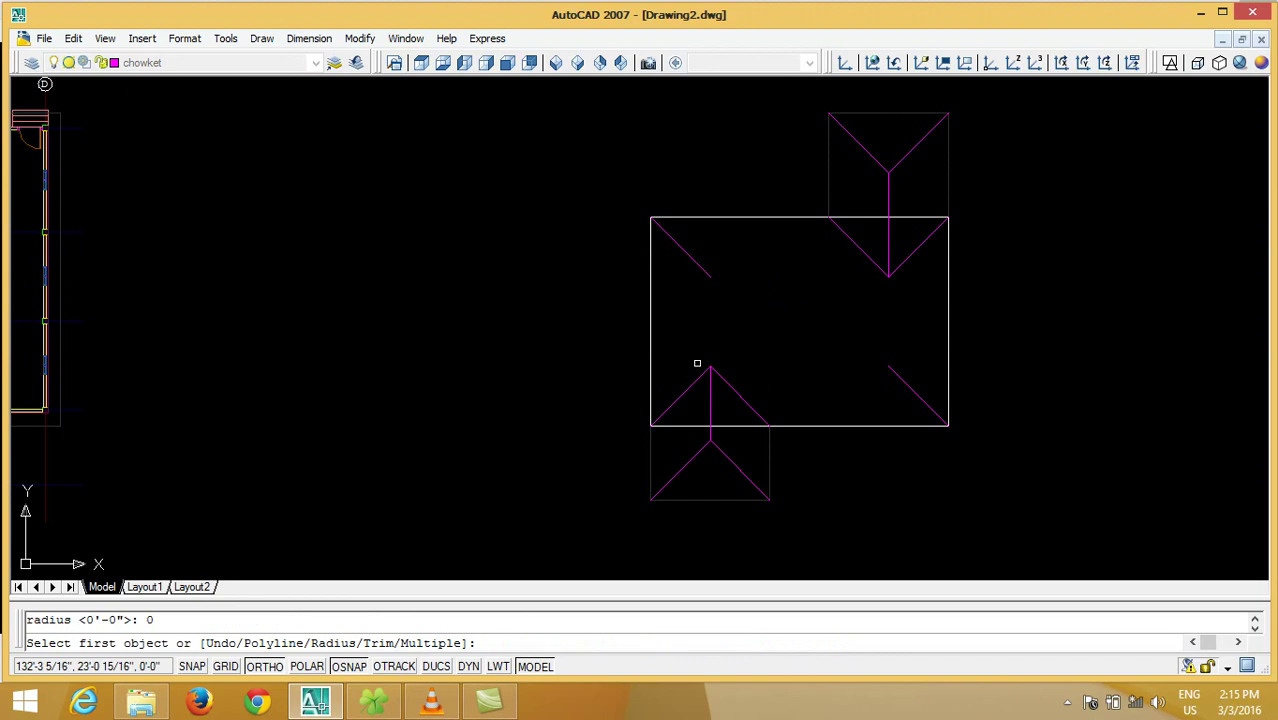
click(698, 375)
click(695, 263)
key(Return)
click(900, 378)
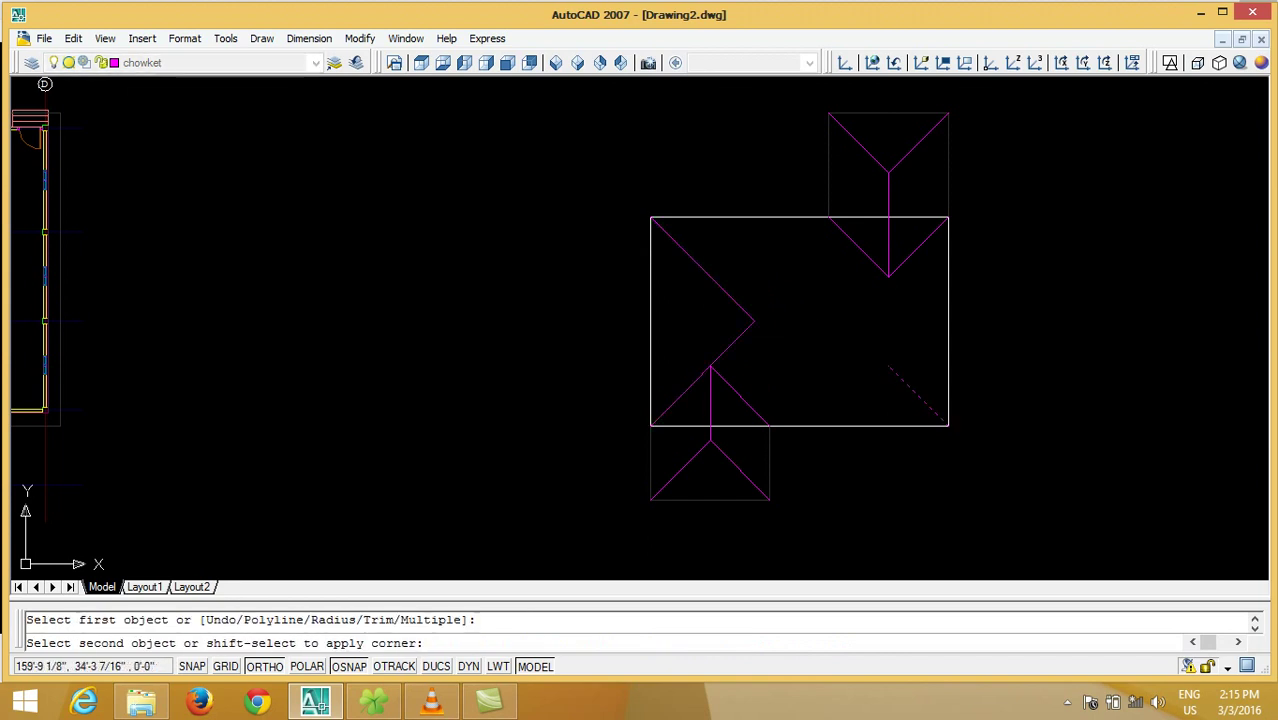
click(900, 267)
key(Return)
- Draw the ridge line starting from the left hips' meeting point
click(753, 321)
scroll(715, 450, up, 1)
scroll(725, 428, up, 1)
key(Return)
key(Return)
scroll(921, 452, down, 4)
middle_drag(852, 435, 733, 434)
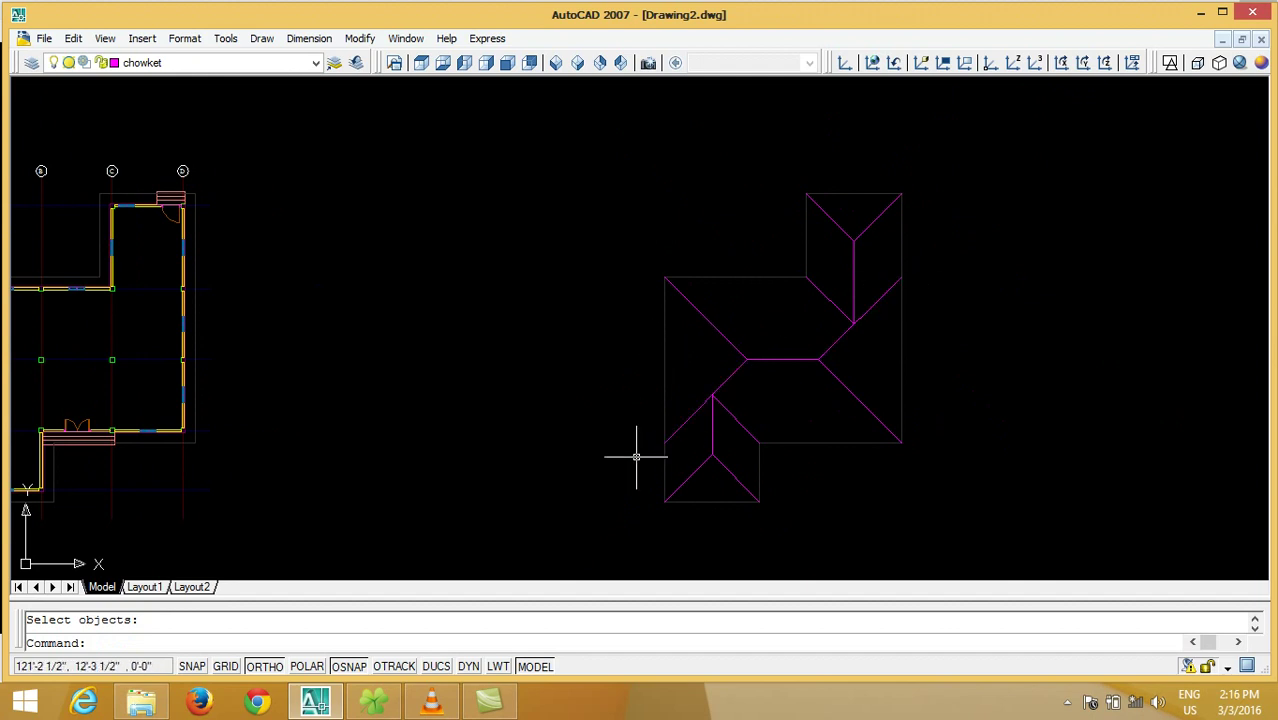
scroll(708, 425, up, 3)
- Trim the overshooting lower-left hip diagonal and the extra diagonal segment near the rear block
text(tr)
key(Return)
key(Return)
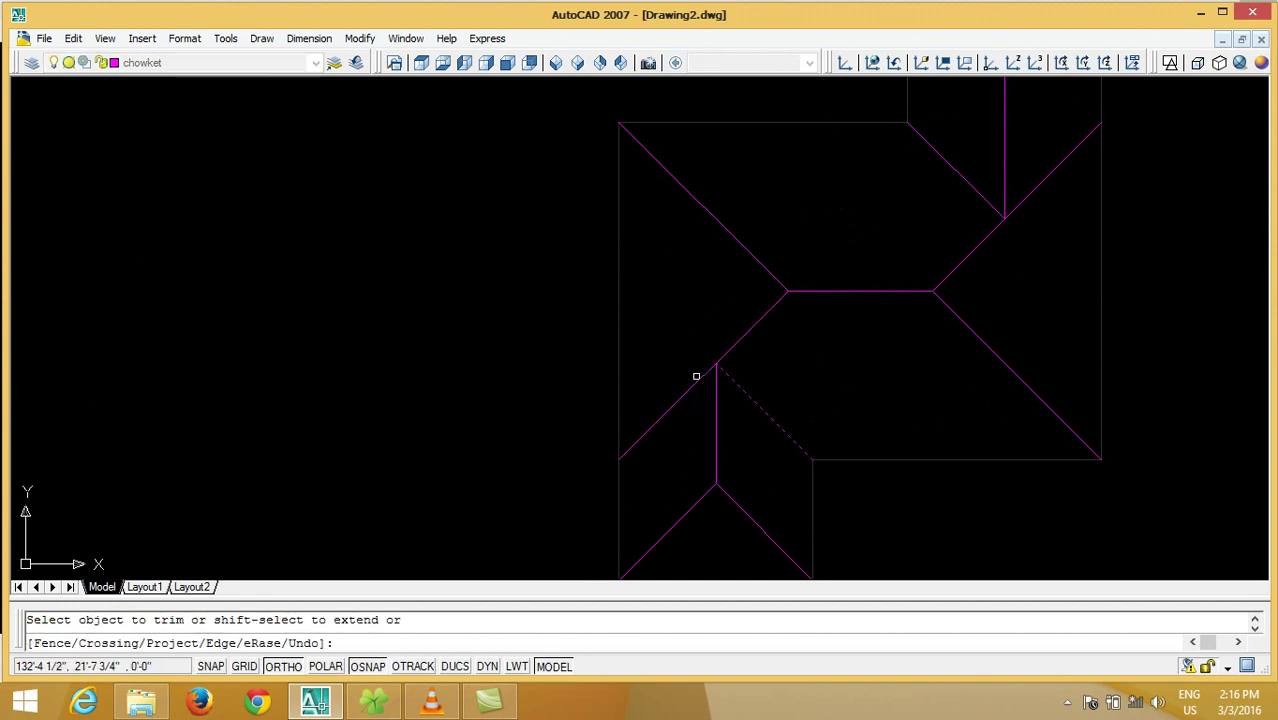
click(698, 384)
scroll(408, 414, down, 2)
key(Return)
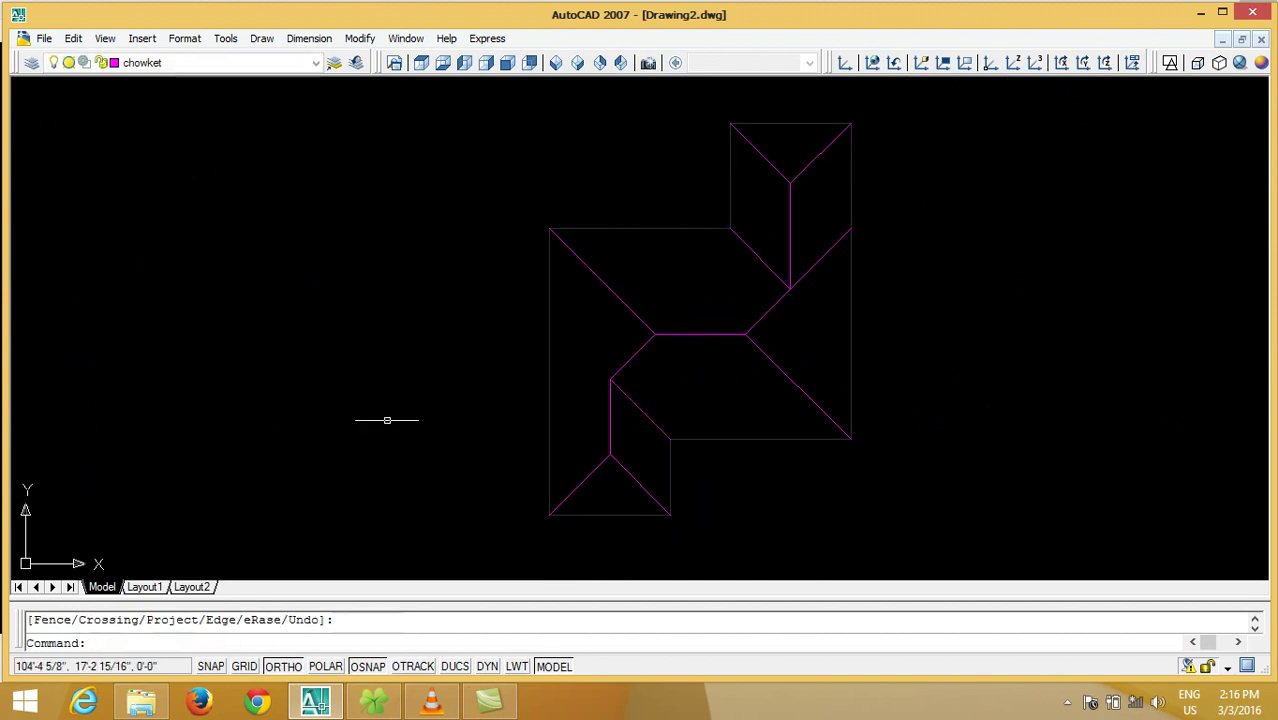
key(Return)
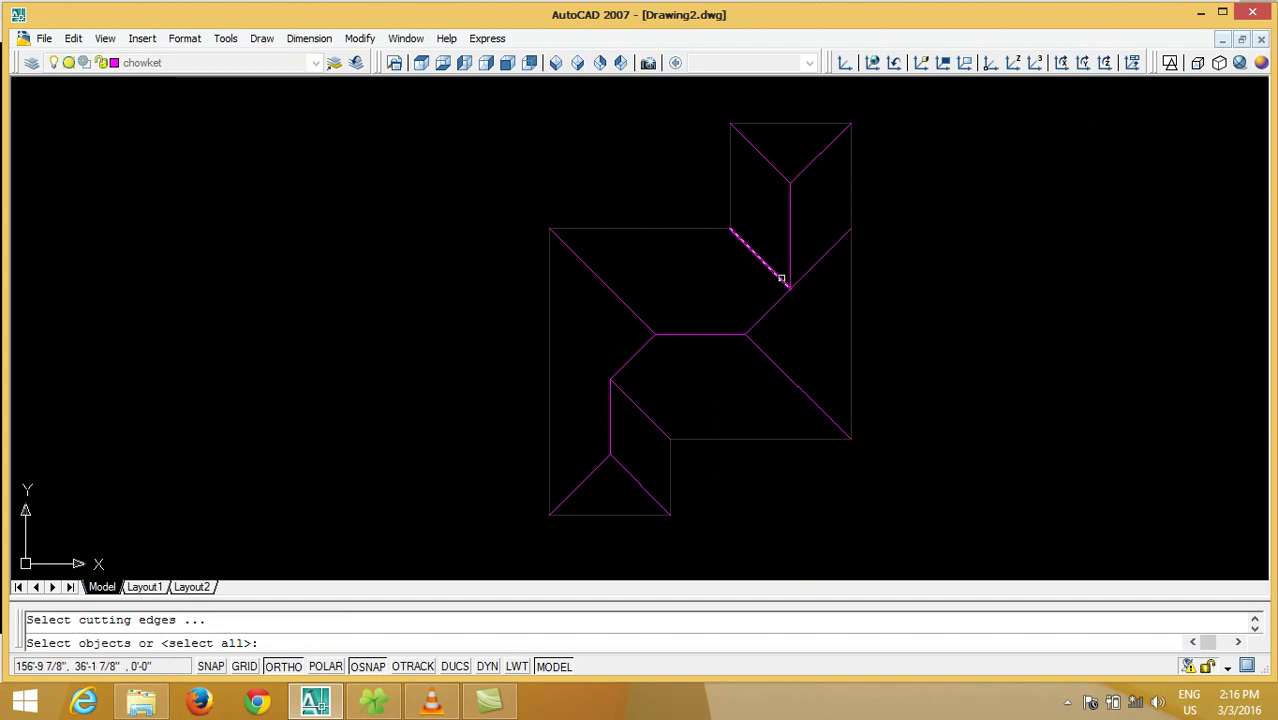
key(Return)
click(801, 284)
click(799, 279)
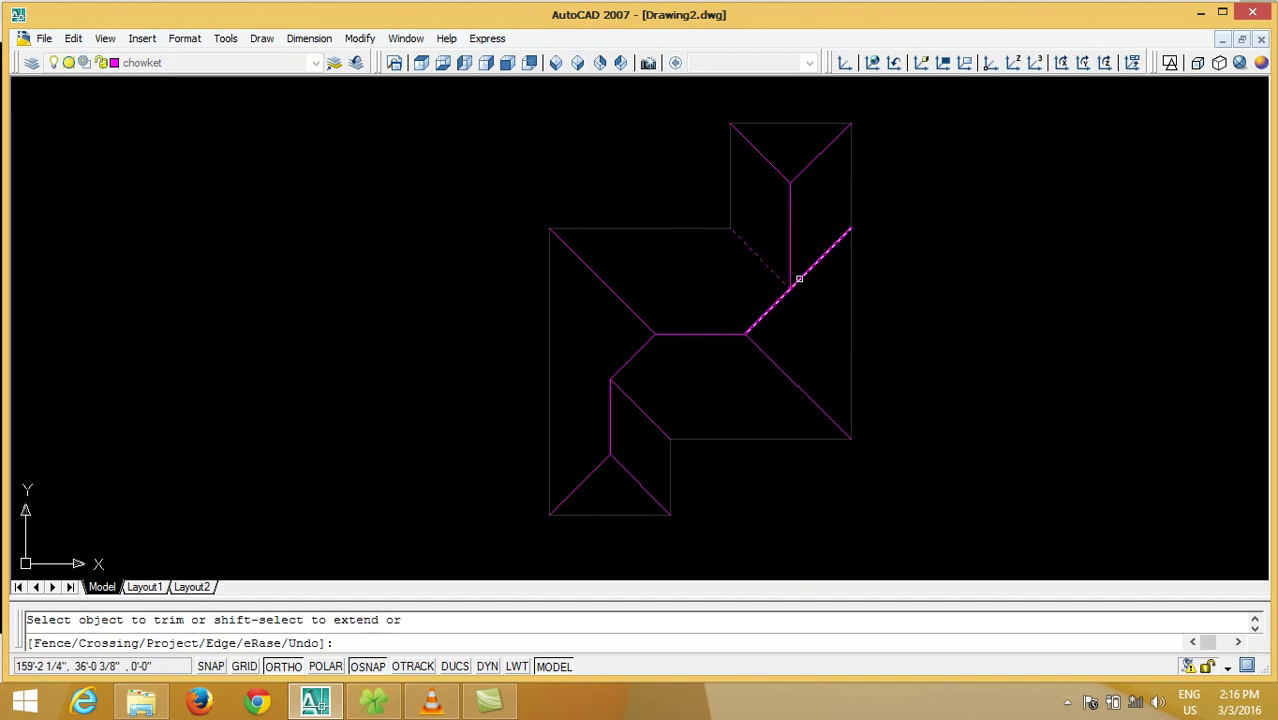
key(Return)
scroll(1088, 390, down, 4)
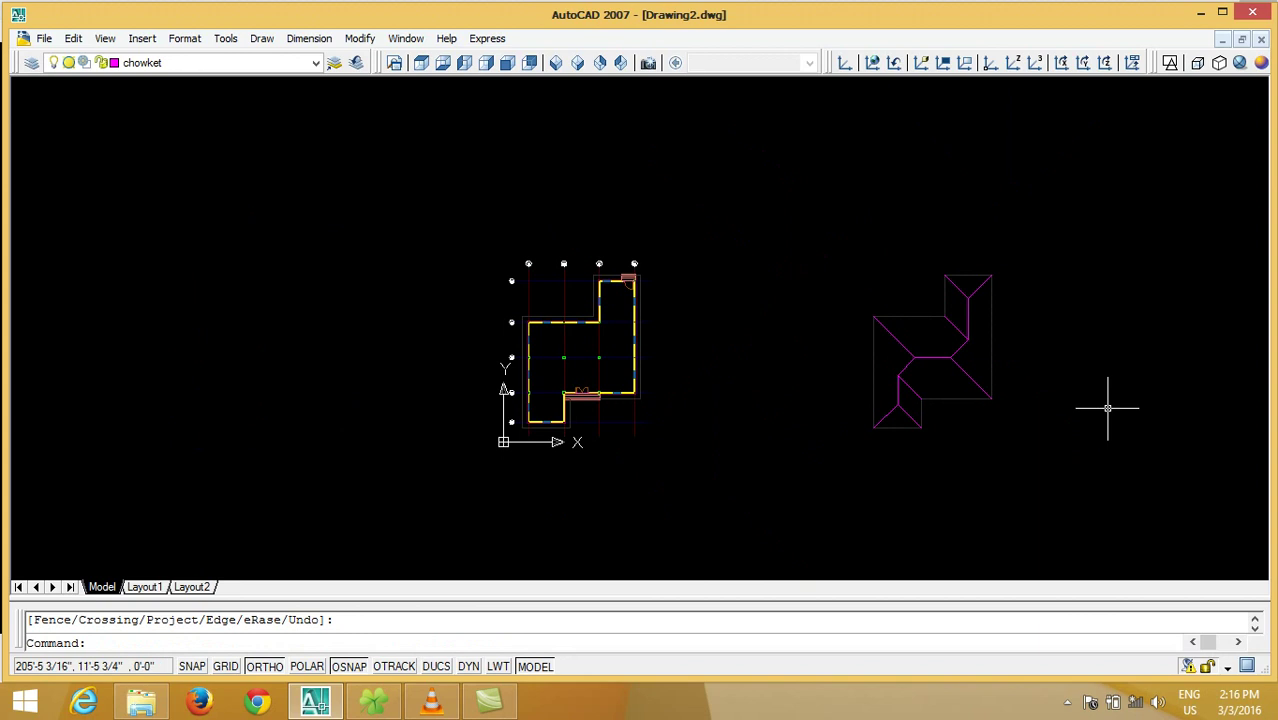
scroll(1003, 380, up, 3)
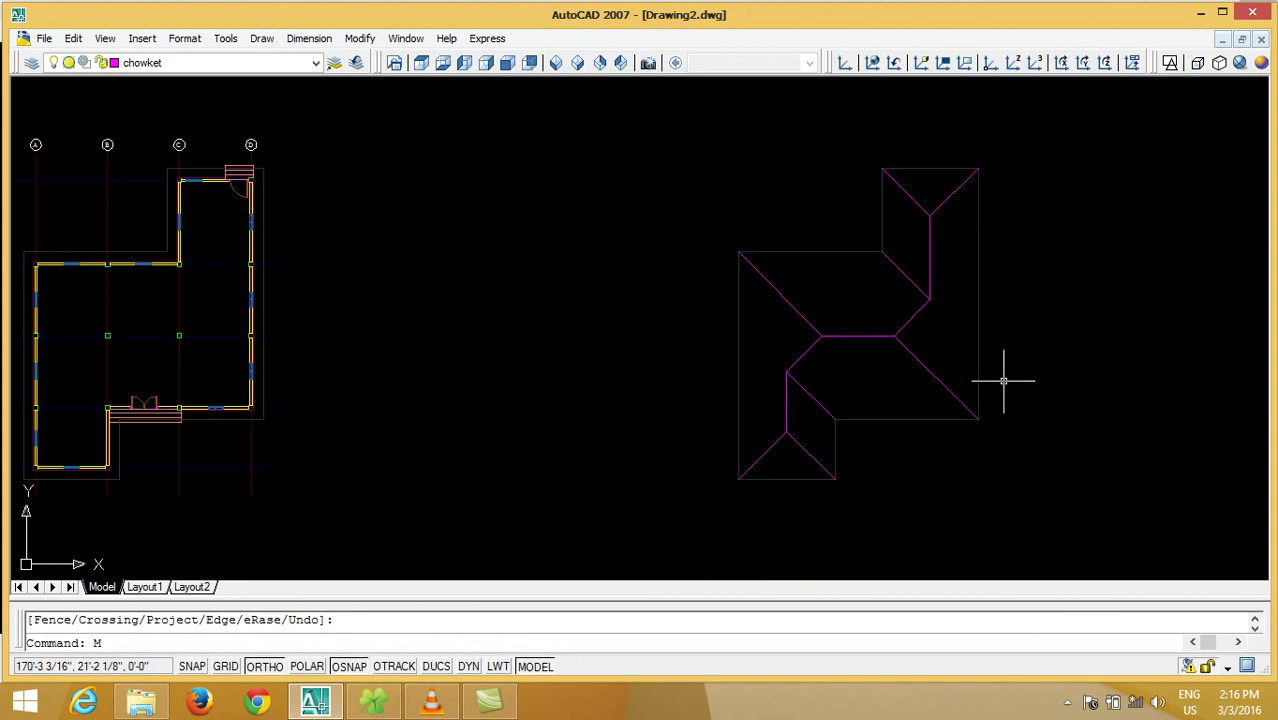
- Match the grey outline's properties onto the magenta hip and ridge lines
text(A)
key(Return)
click(928, 418)
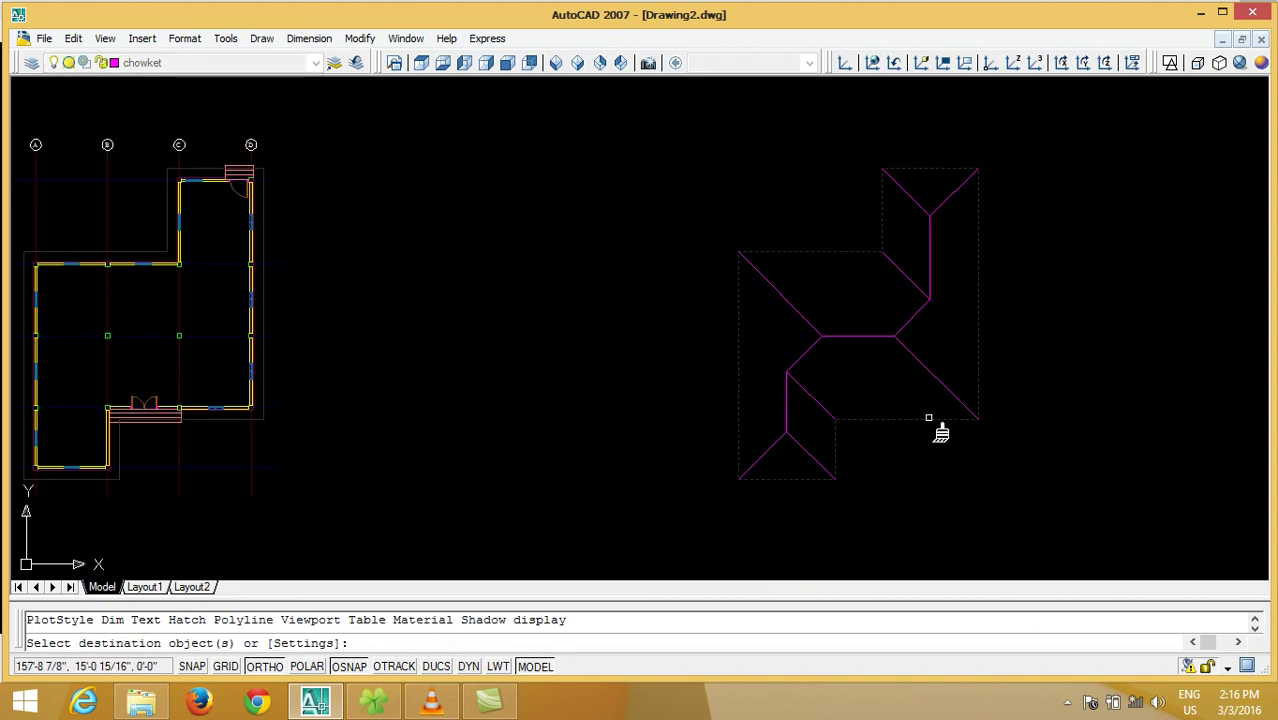
scroll(930, 425, down, 3)
click(1016, 228)
click(854, 422)
key(Return)
scroll(921, 330, up, 2)
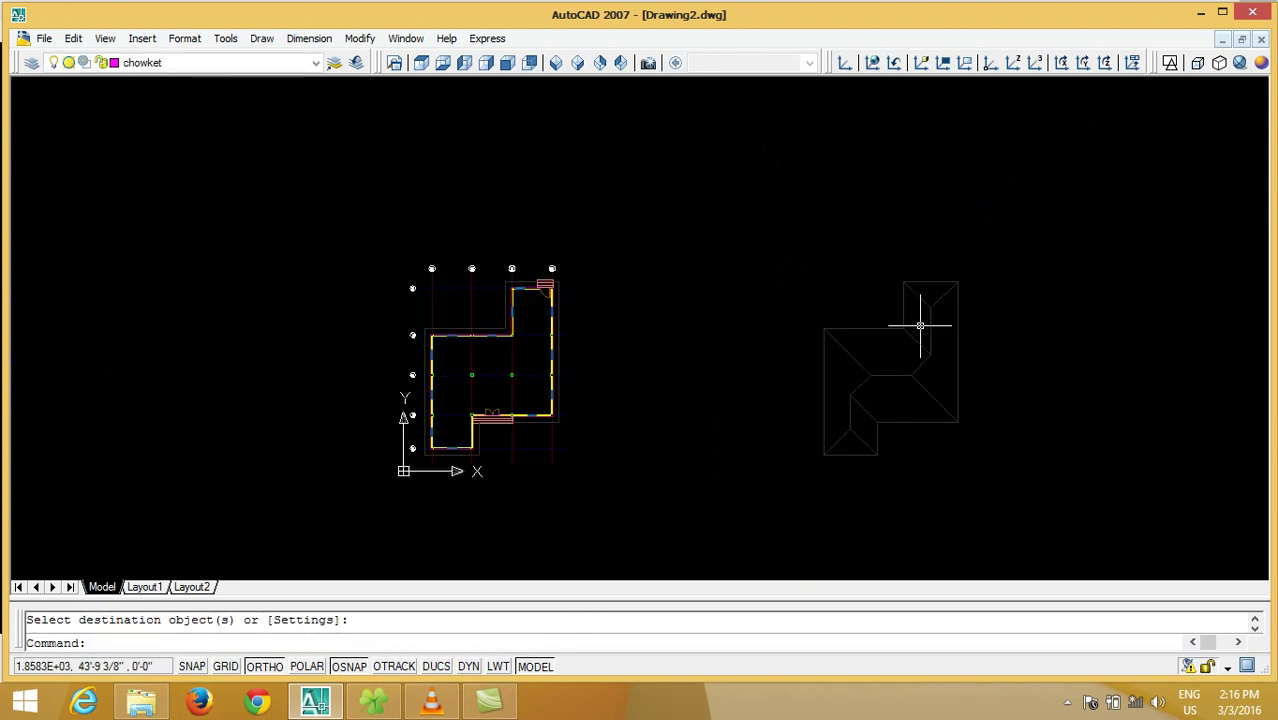
scroll(951, 339, up, 3)
- Start a copy and window-select all the roof lines
key(Return)
click(950, 256)
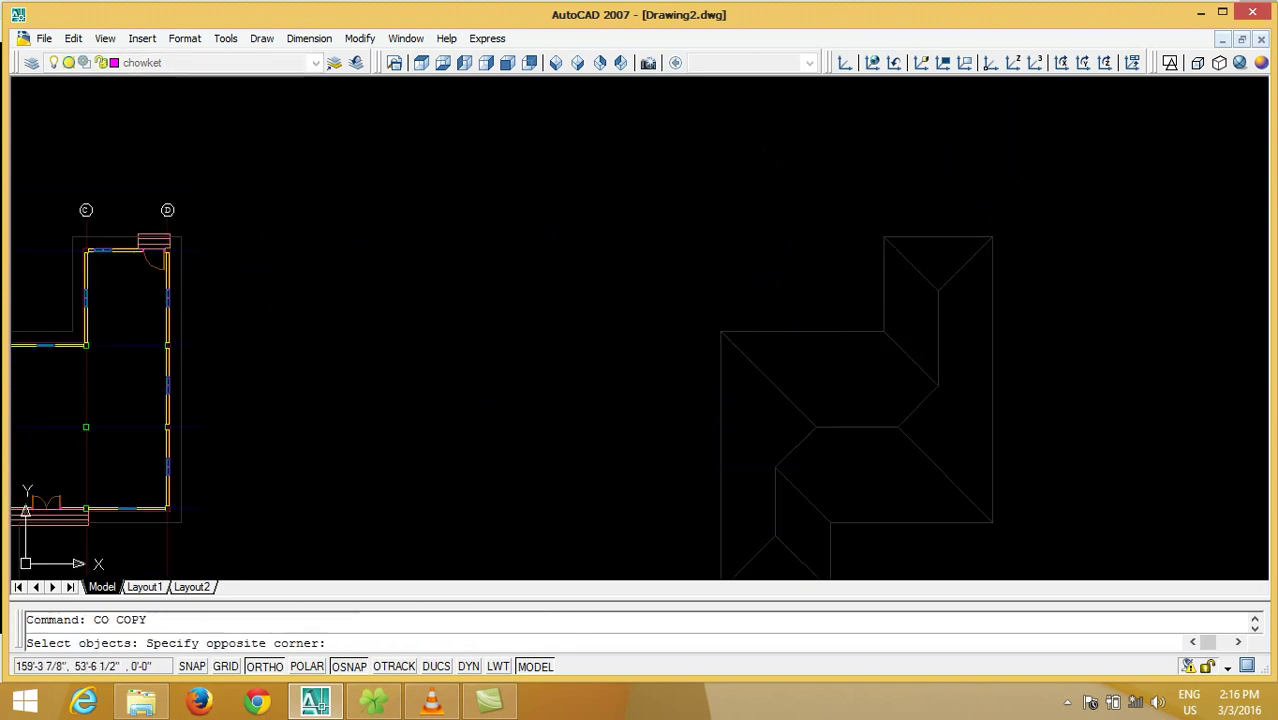
click(910, 428)
click(913, 393)
click(788, 472)
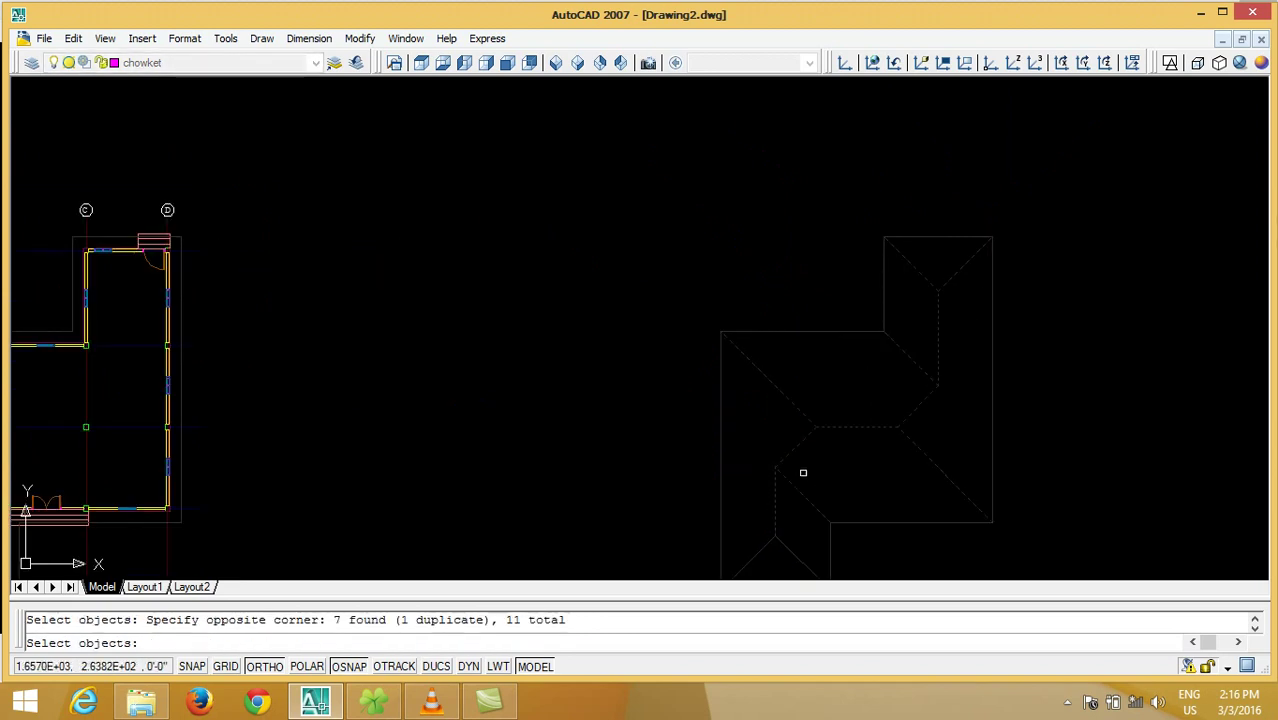
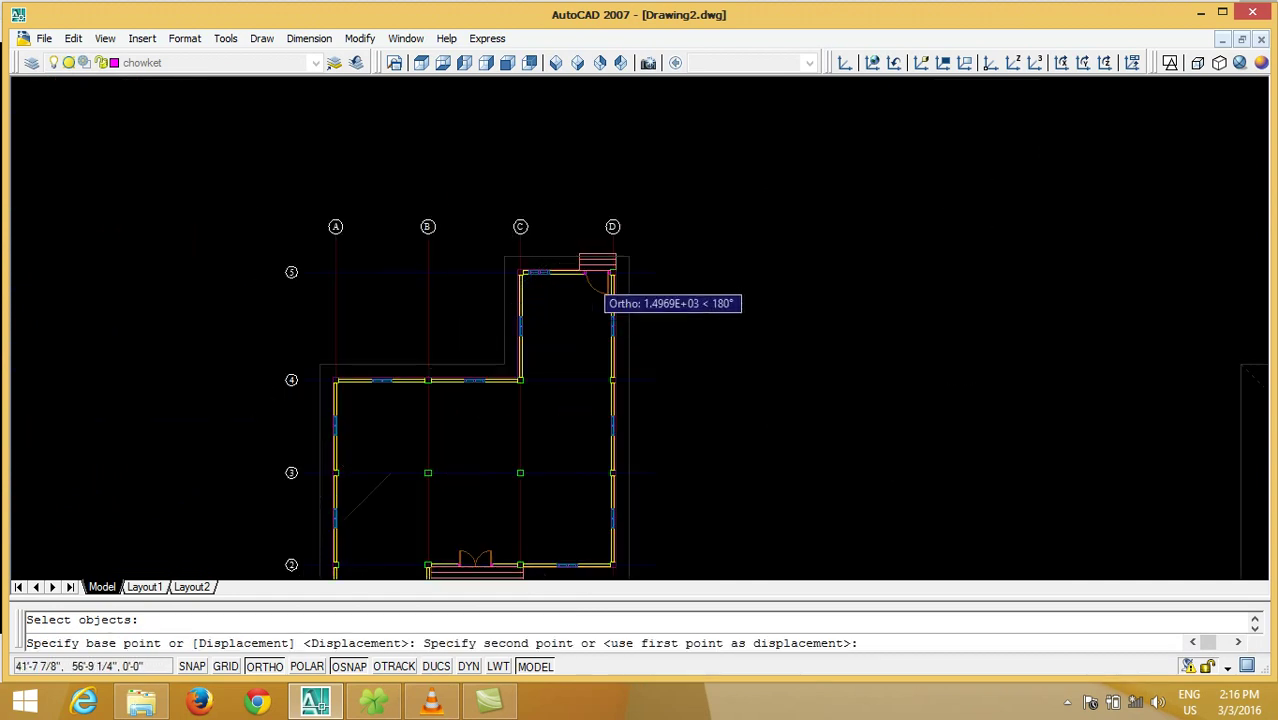
scroll(613, 302, up, 1)
- Place the roof copy beside the floor plan and end the COPY command
click(642, 245)
key(Return)
- Undo the roof copy and the earlier edits until only the floor plan remains
scroll(845, 296, down, 4)
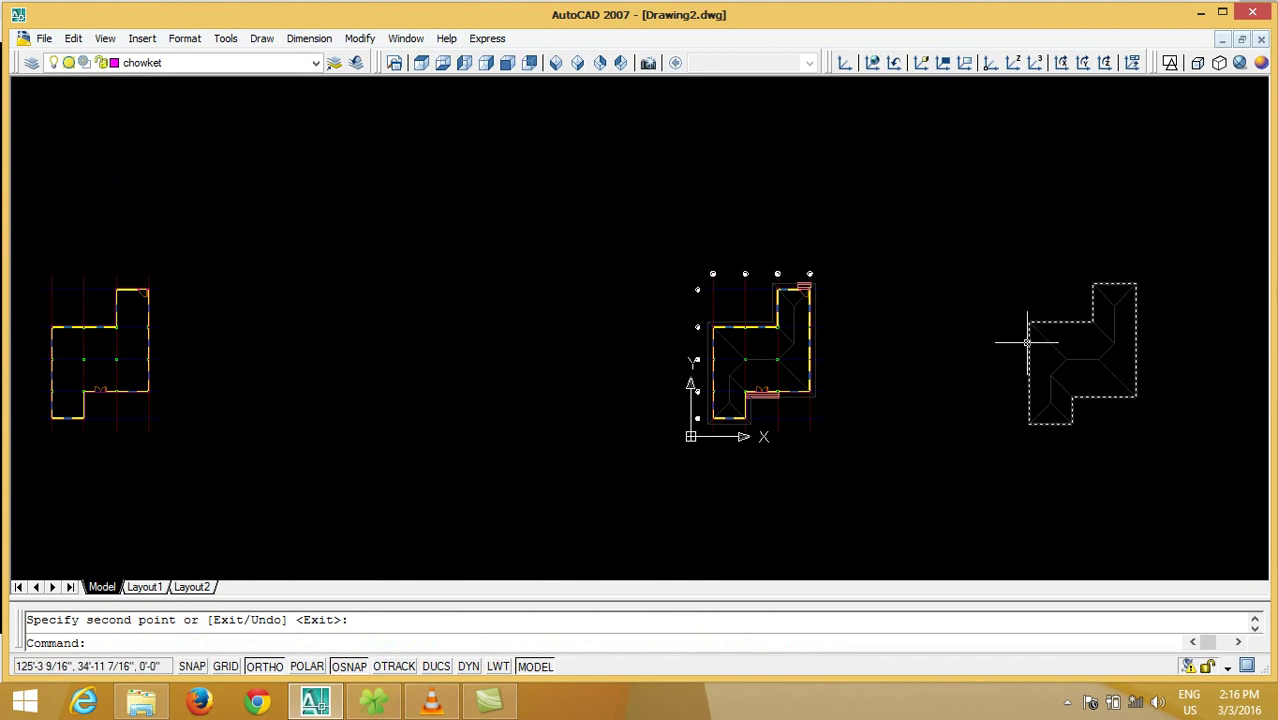
text(U)
key(Return)
key(Return)
key(Return)
key(Return)
key(Return)
key(Return)
key(Return)
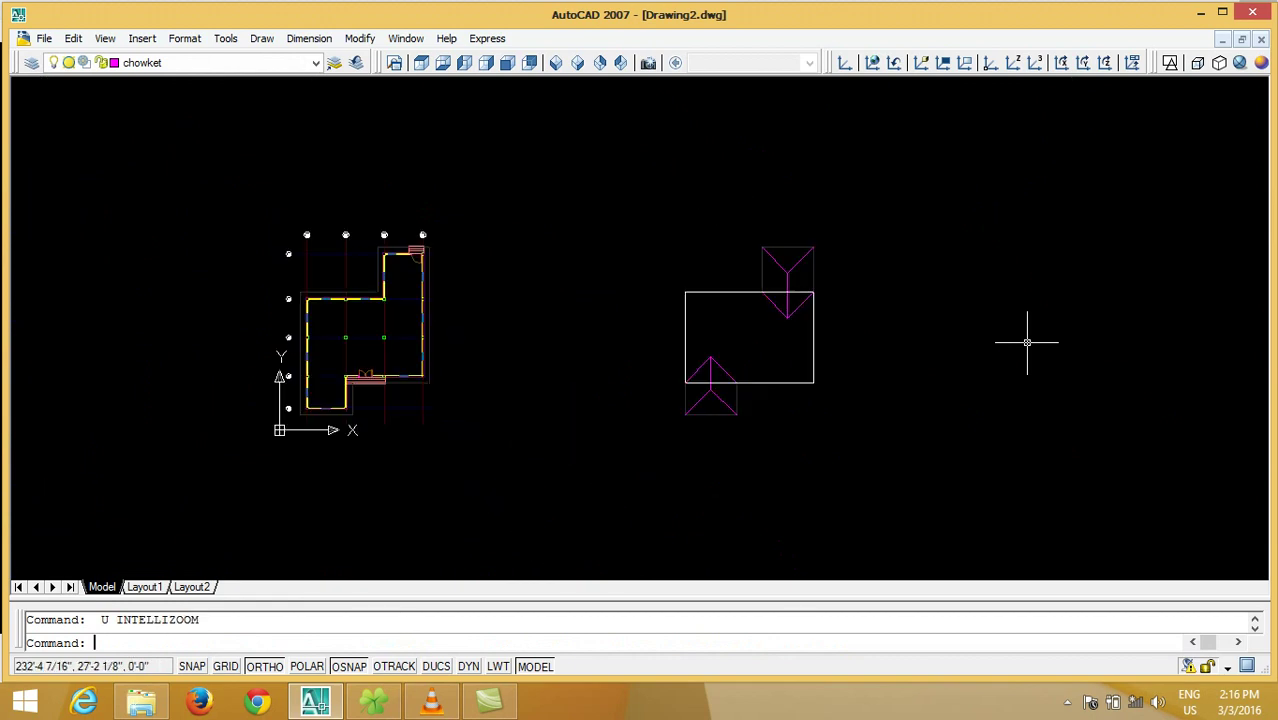
key(Return)
key(Return)
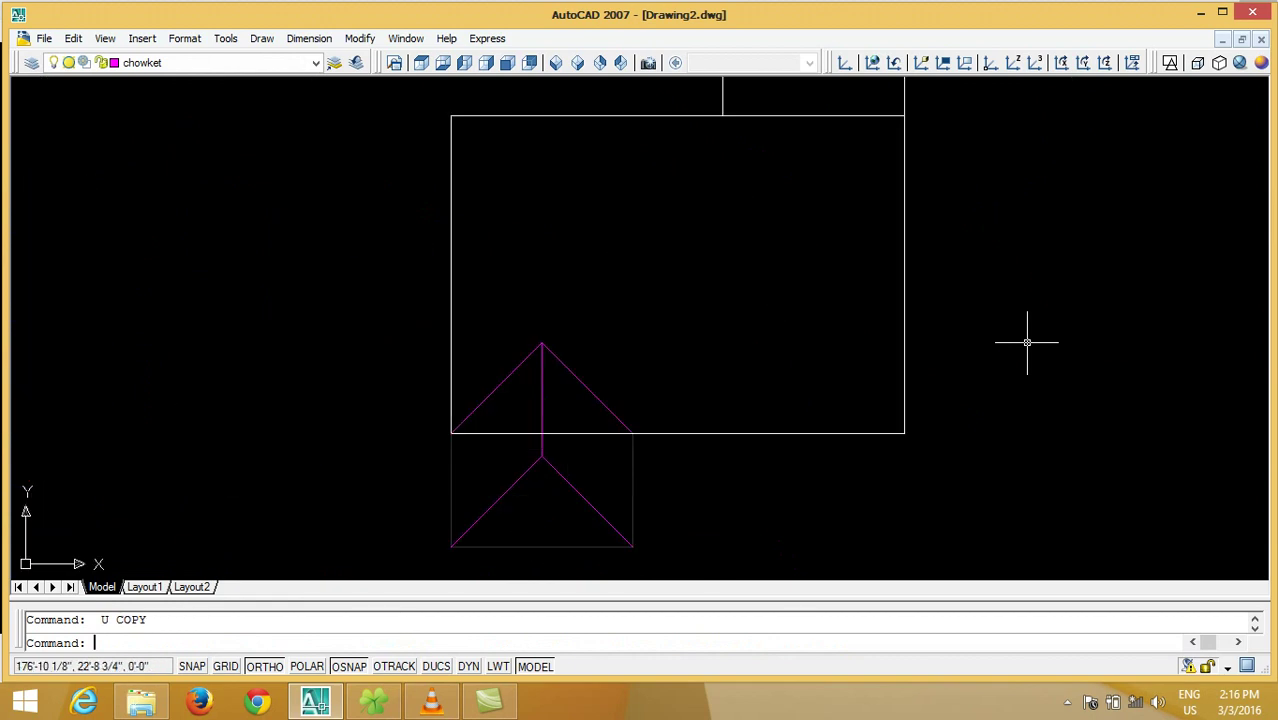
scroll(1060, 550, down, 2)
click(1066, 704)
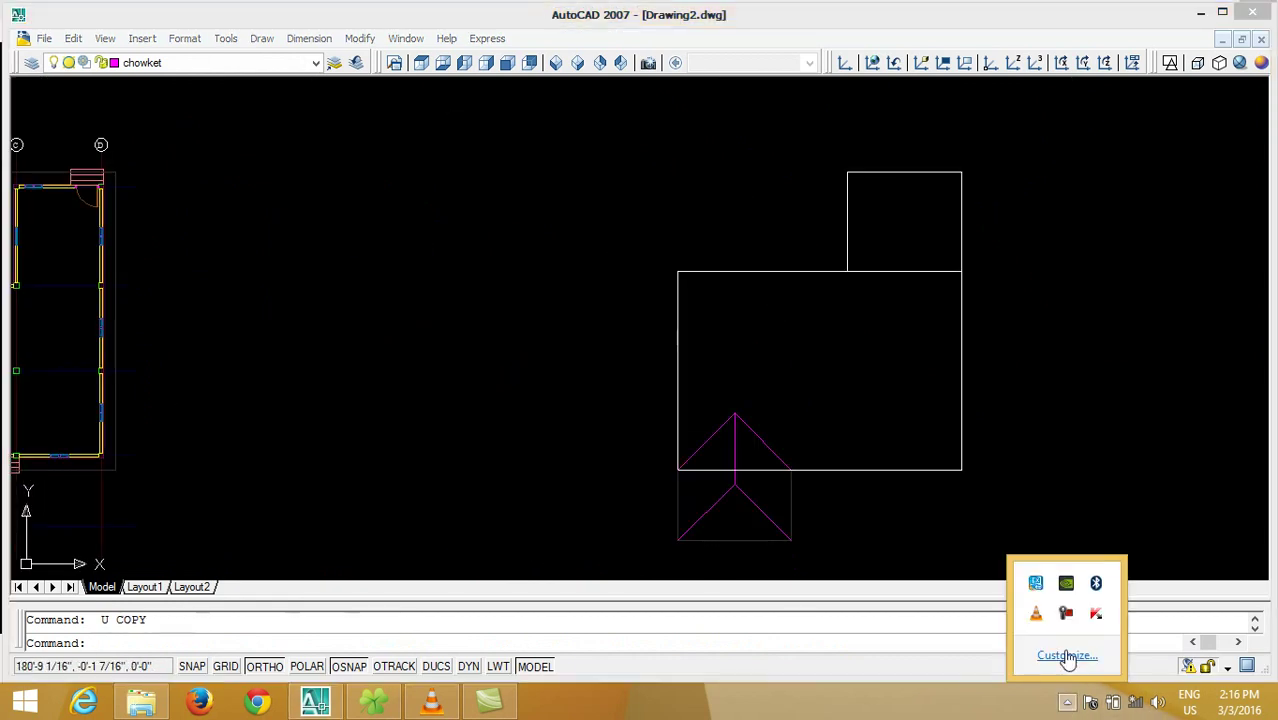
click(1066, 613)
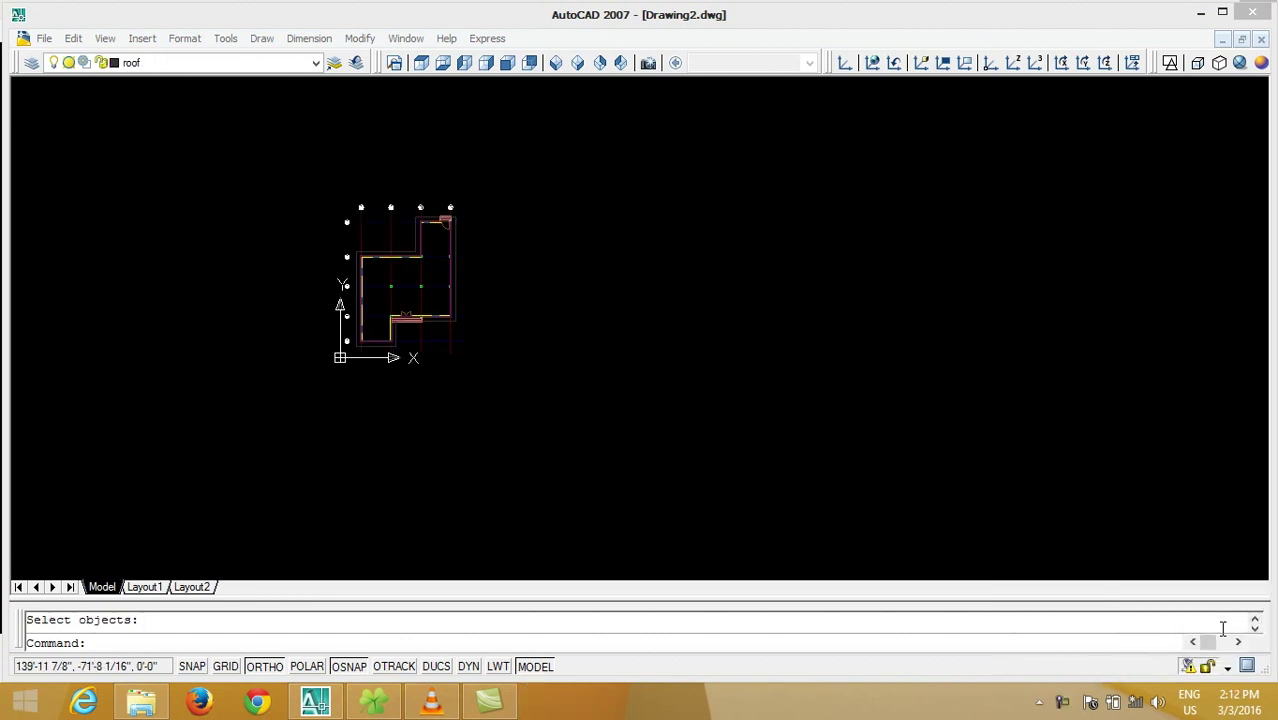
- Erase the two stray wall lines at the plan's upper-left corner
scroll(337, 208, up, 2)
scroll(408, 325, up, 3)
scroll(423, 289, up, 2)
scroll(423, 289, up, 2)
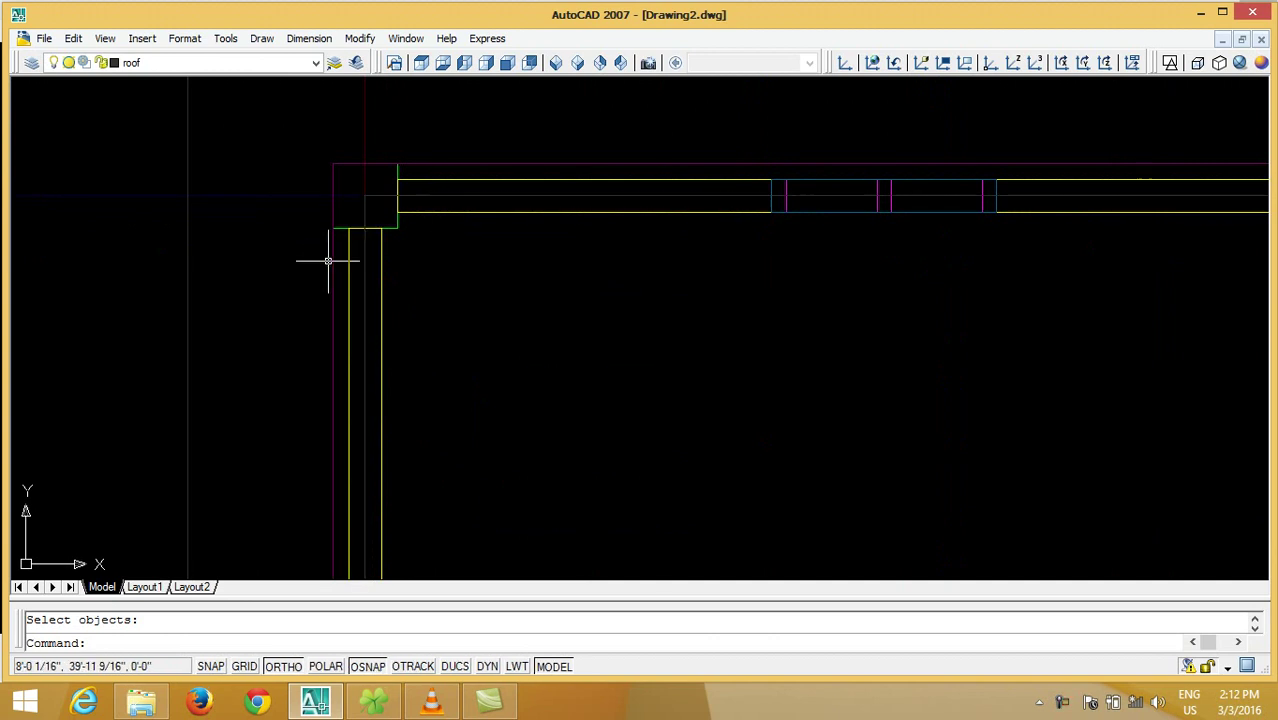
text(e)
key(Return)
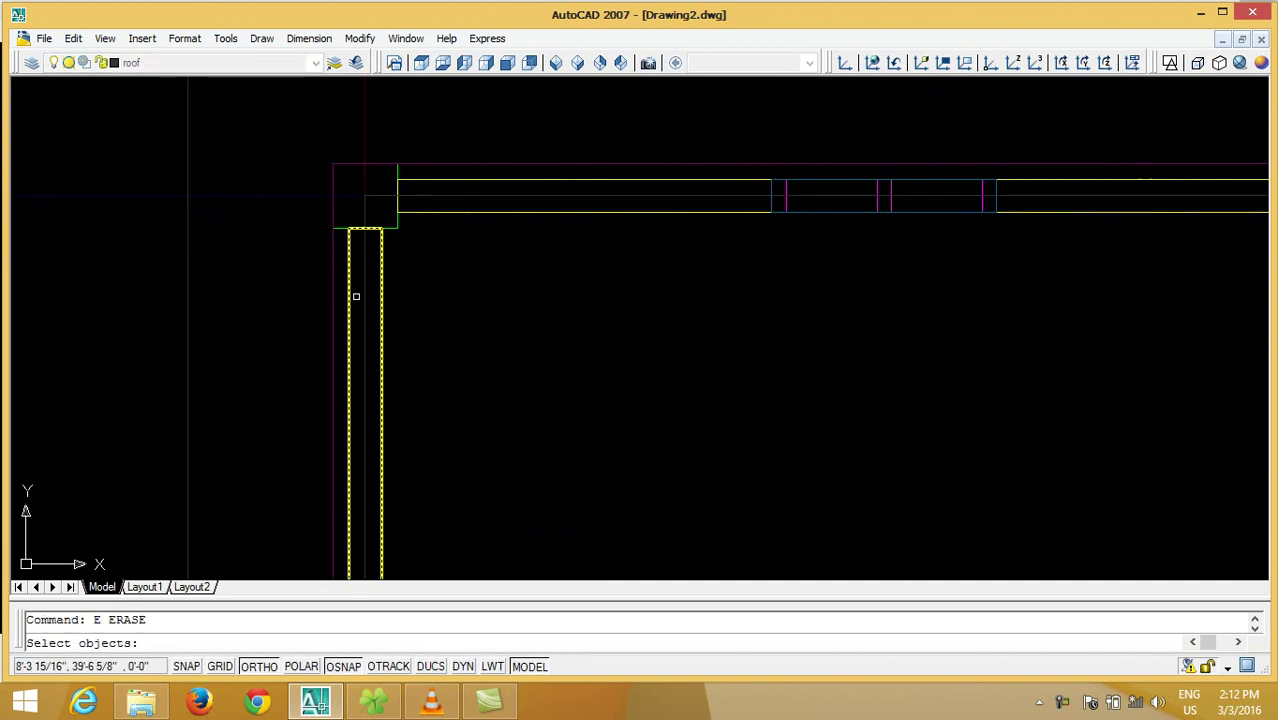
click(364, 296)
key(Return)
scroll(364, 296, down, 2)
key(Return)
scroll(258, 222, up, 2)
click(257, 226)
key(Return)
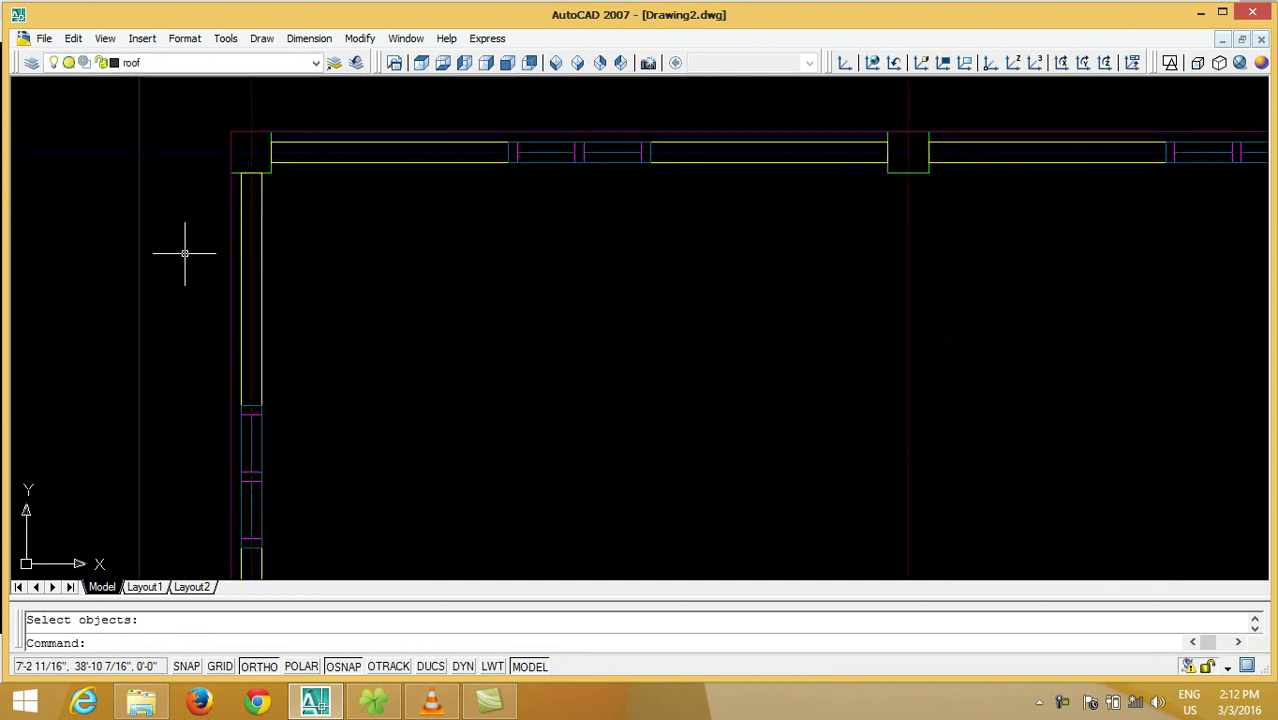
scroll(185, 251, down, 4)
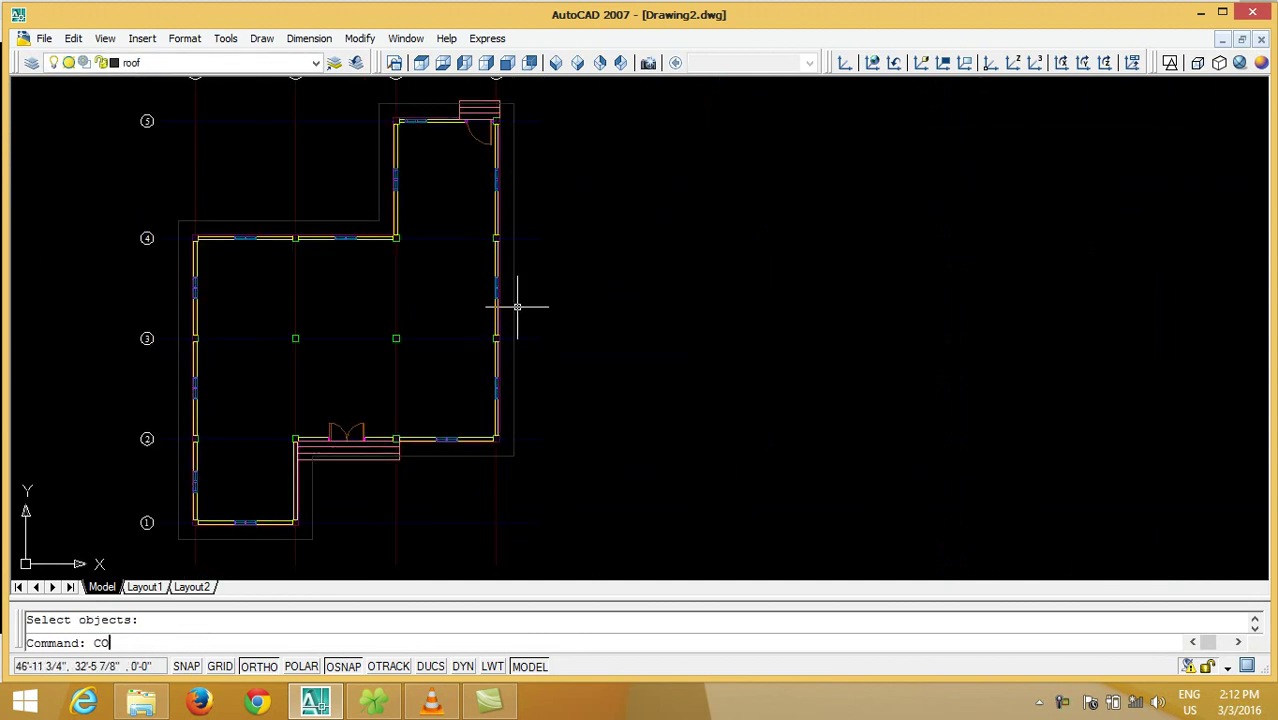
- Start a copy and window-select the plan's outer outline
key(Return)
click(508, 304)
click(517, 303)
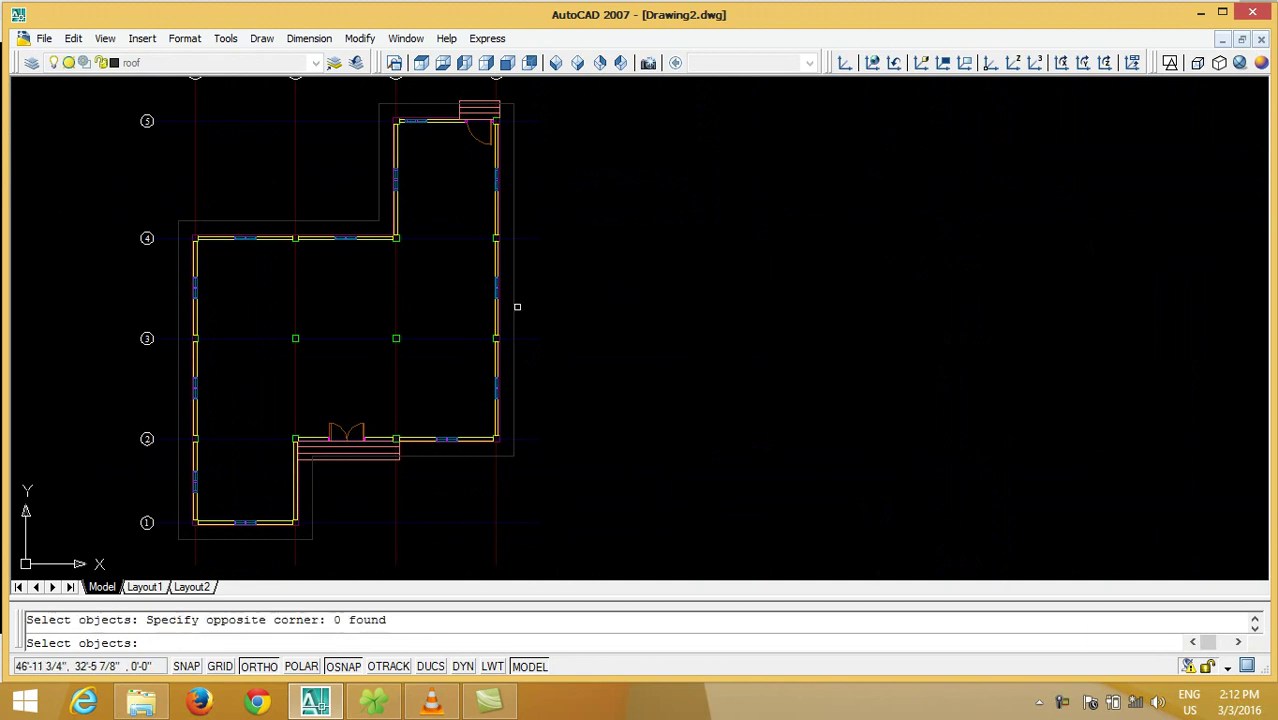
scroll(458, 275, down, 5)
- Place the outline copy horizontally to the right of the floor plan
key(Return)
click(386, 445)
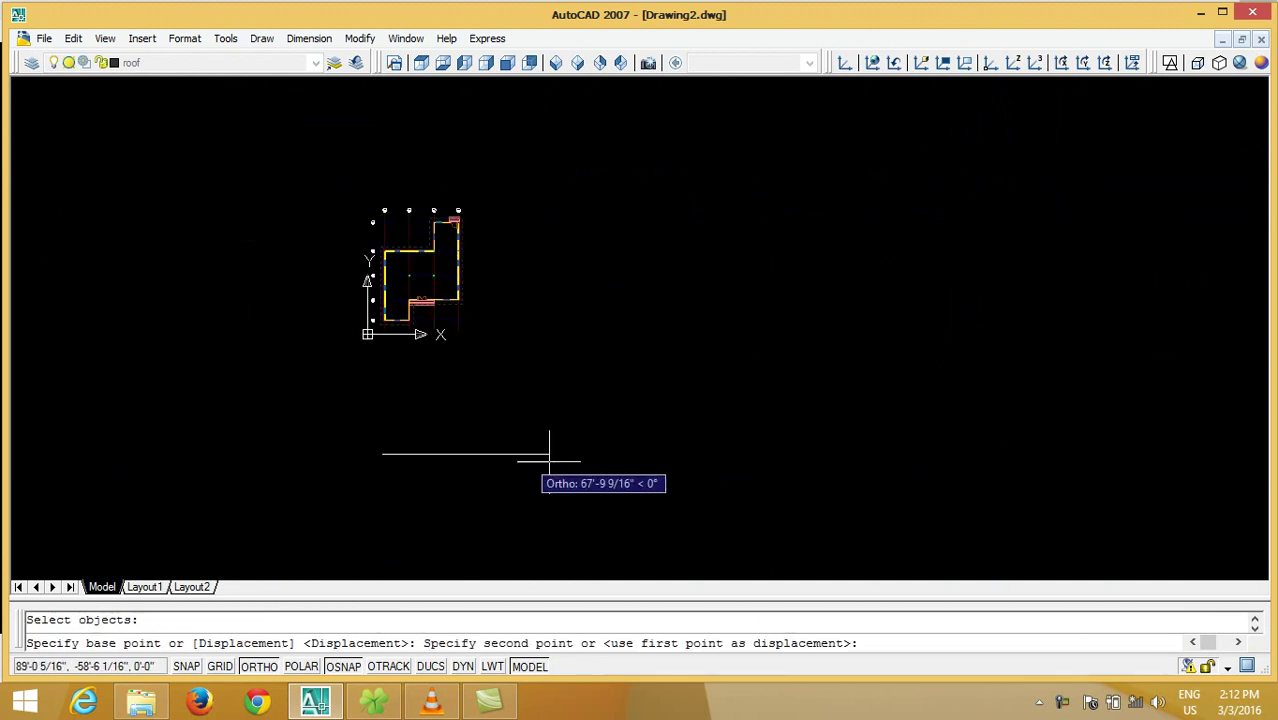
click(640, 450)
key(Return)
scroll(688, 255, up, 2)
scroll(688, 255, up, 3)
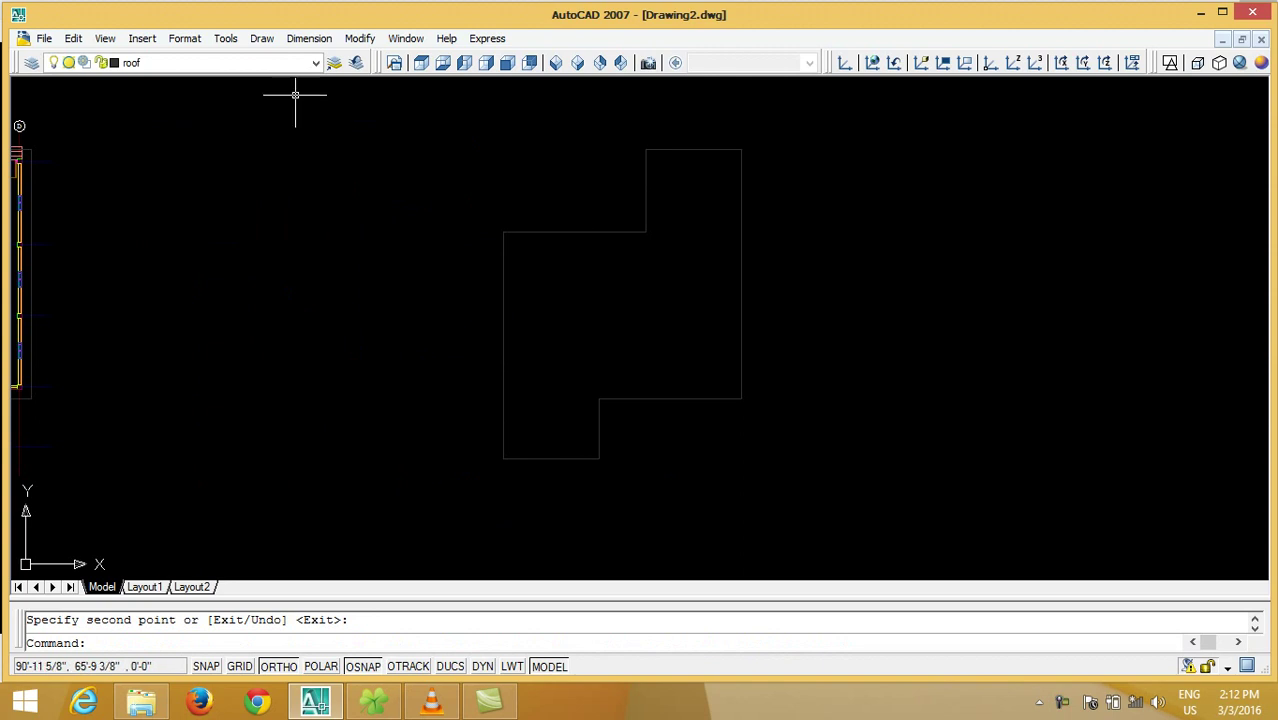
- Make layer 0 the current layer
click(316, 62)
click(245, 85)
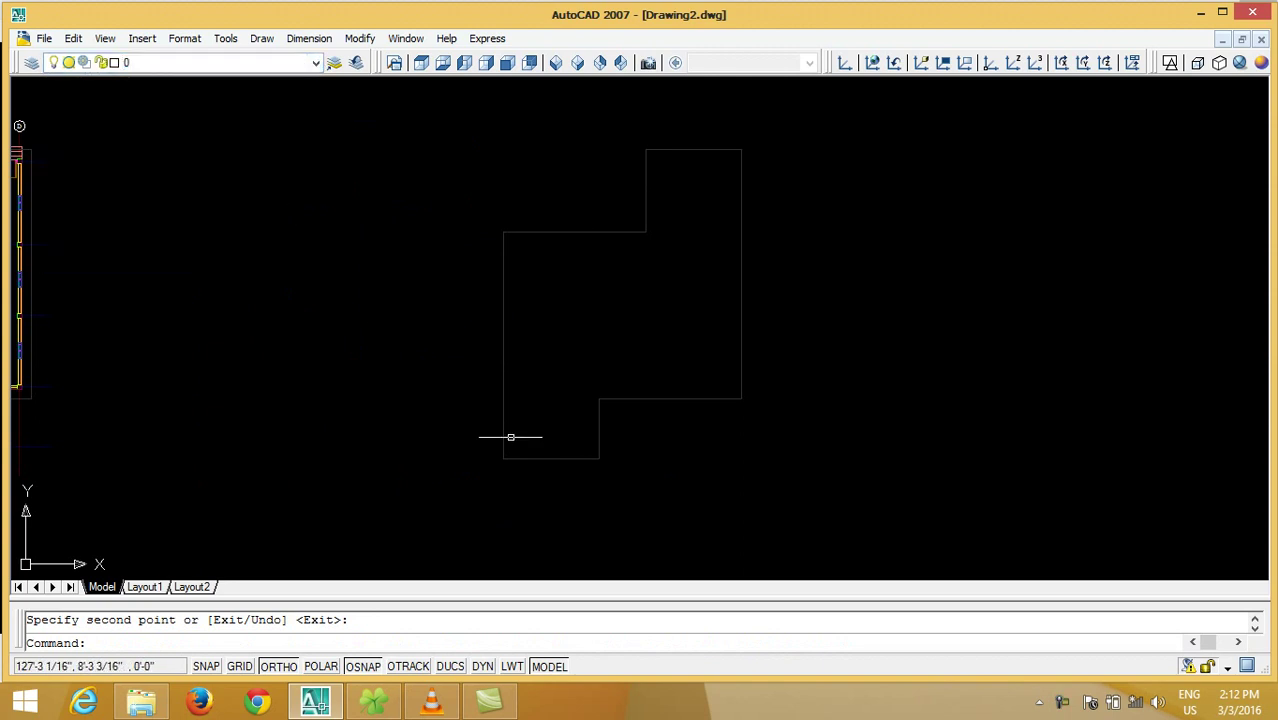
scroll(539, 476, up, 4)
middle_drag(539, 476, 545, 479)
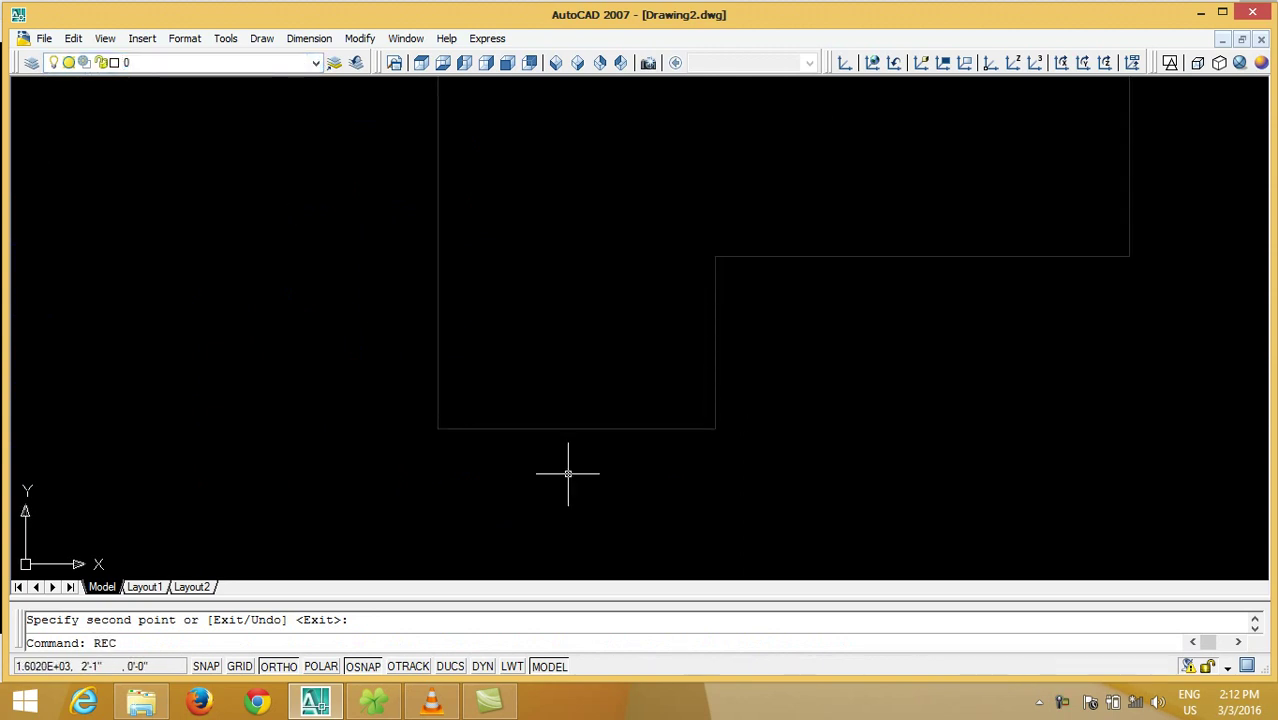
- Draw three rectangles over the copy: lower-left wing, upper wing and main middle block
key(Return)
click(715, 256)
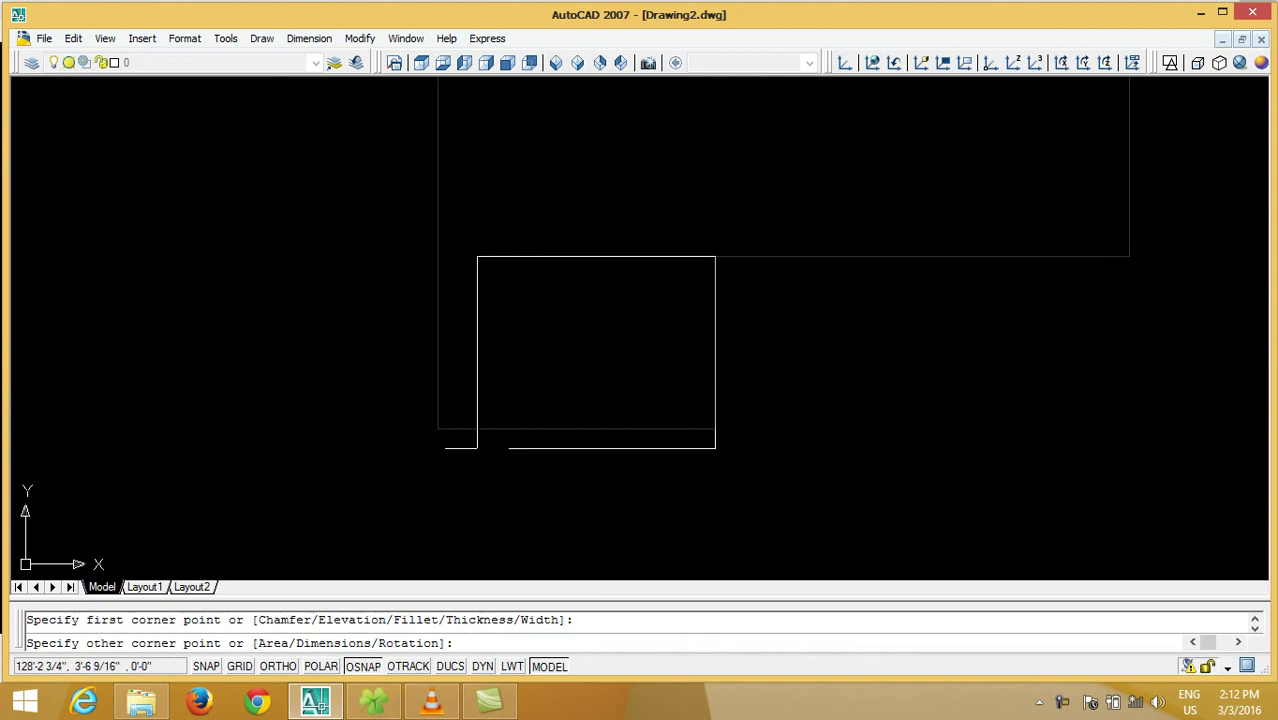
click(437, 428)
scroll(268, 486, down, 4)
key(Return)
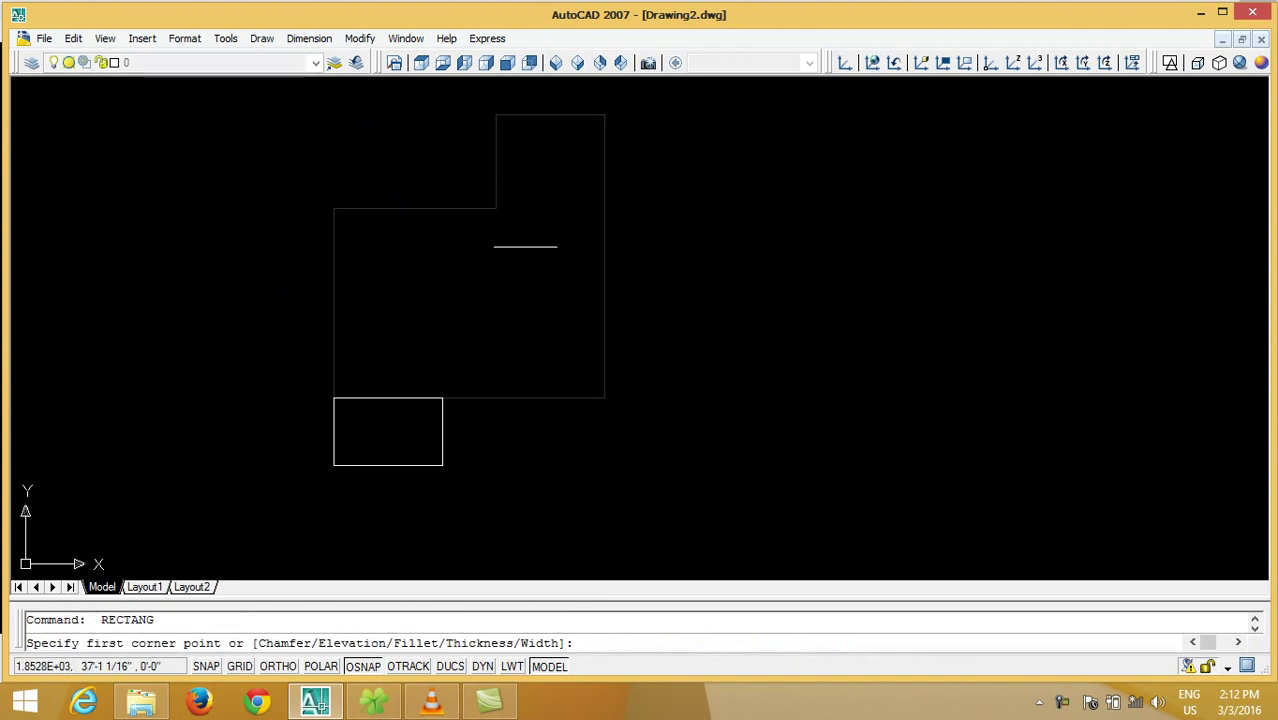
click(496, 208)
click(604, 114)
key(Return)
click(334, 208)
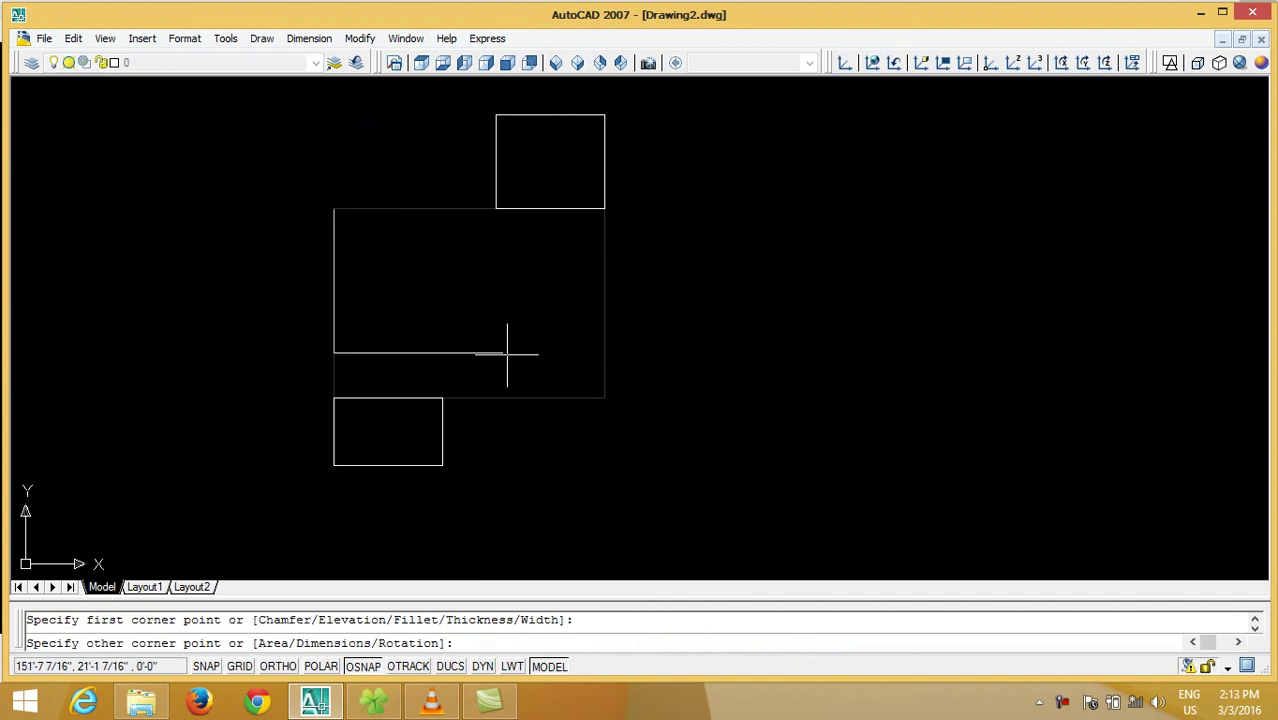
click(604, 397)
click(219, 63)
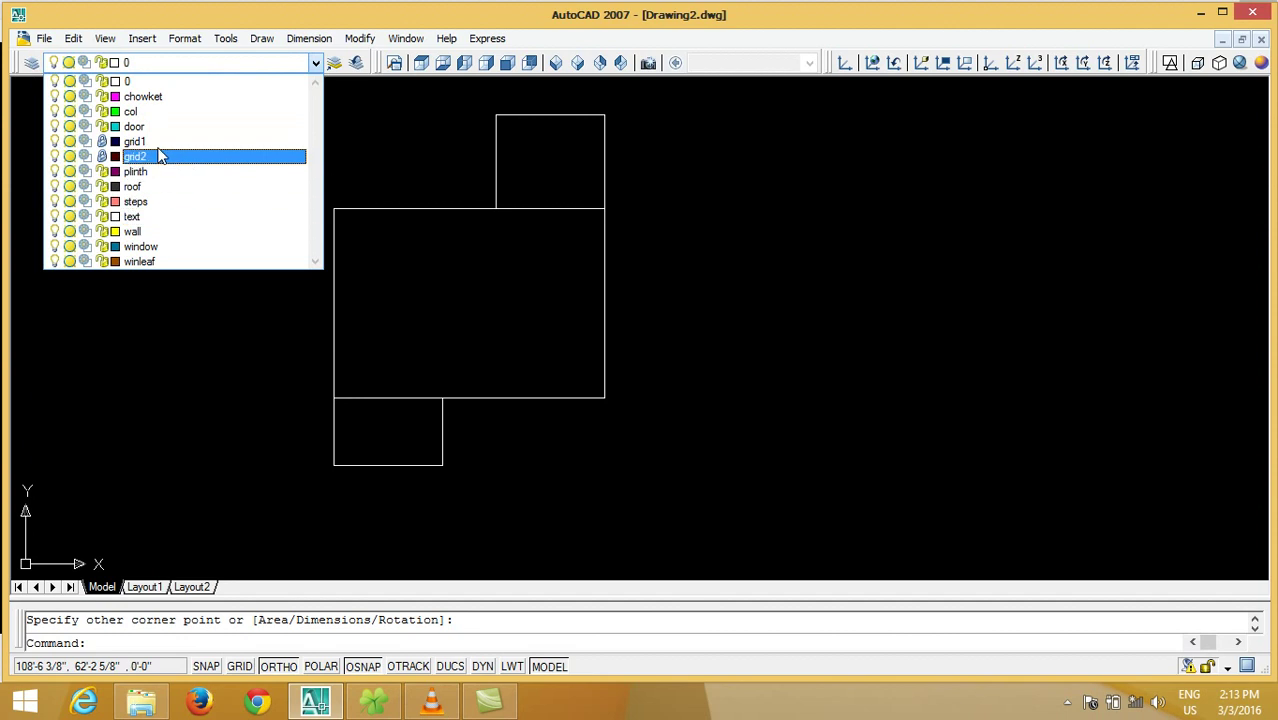
- Make chowket the current layer and draw a line joining the rectangle's bottom corners
click(160, 97)
scroll(351, 473, up, 3)
middle_drag(351, 473, 354, 485)
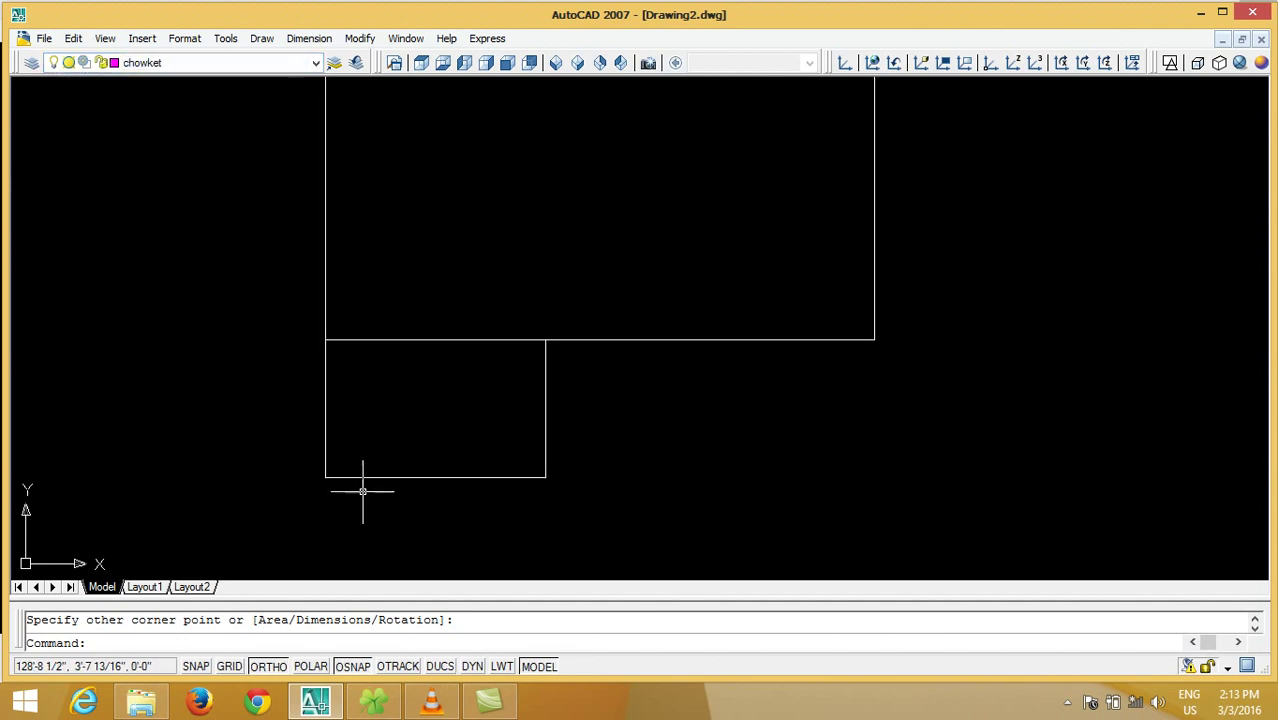
click(603, 643)
text(L)
key(Return)
click(325, 477)
click(545, 477)
key(Return)
- Draw a long horizontal line below the small lower rectangle
scroll(593, 496, down, 5)
middle_drag(593, 496, 616, 497)
scroll(628, 320, up, 5)
middle_drag(628, 320, 620, 328)
scroll(605, 365, up, 2)
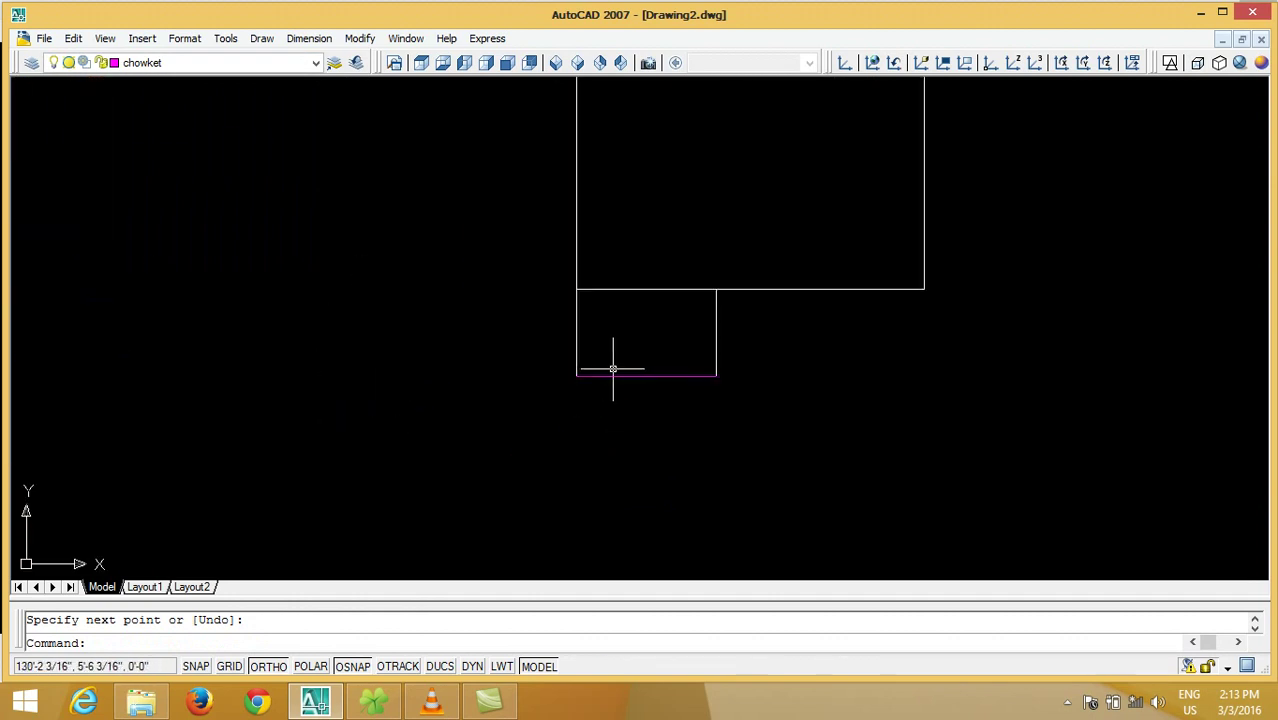
text(l)
key(Return)
click(408, 486)
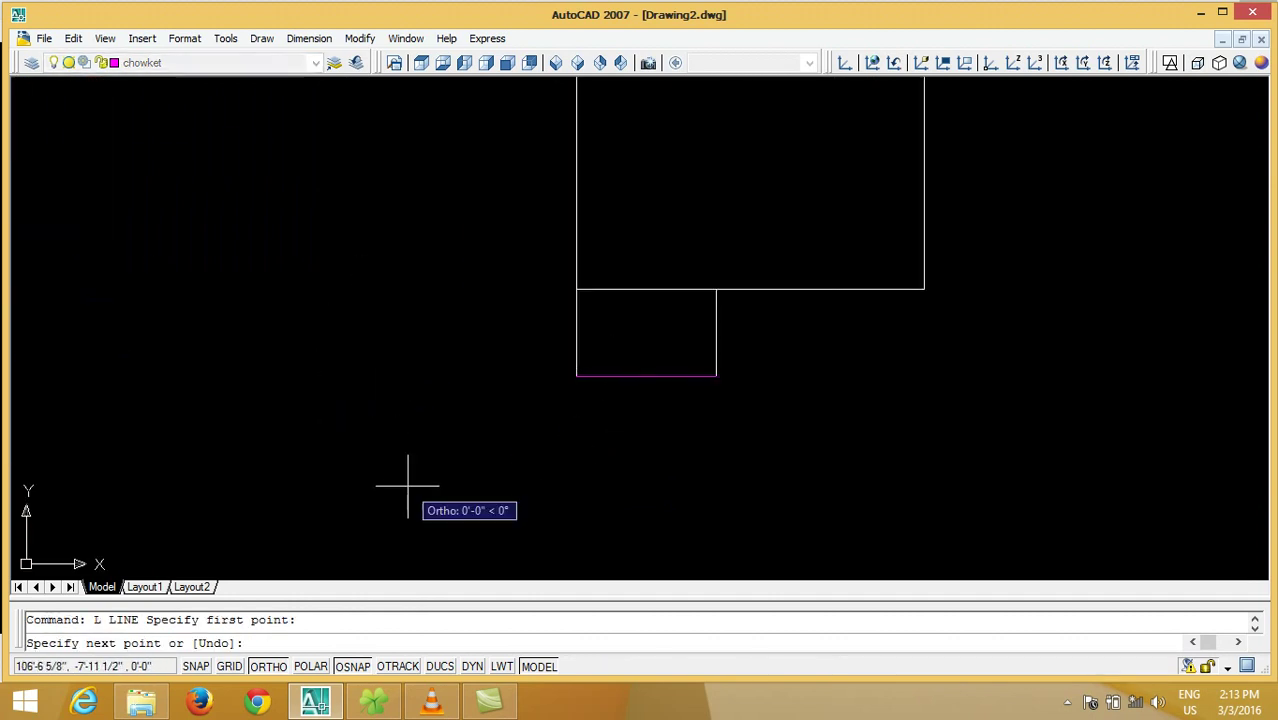
click(1001, 486)
key(Return)
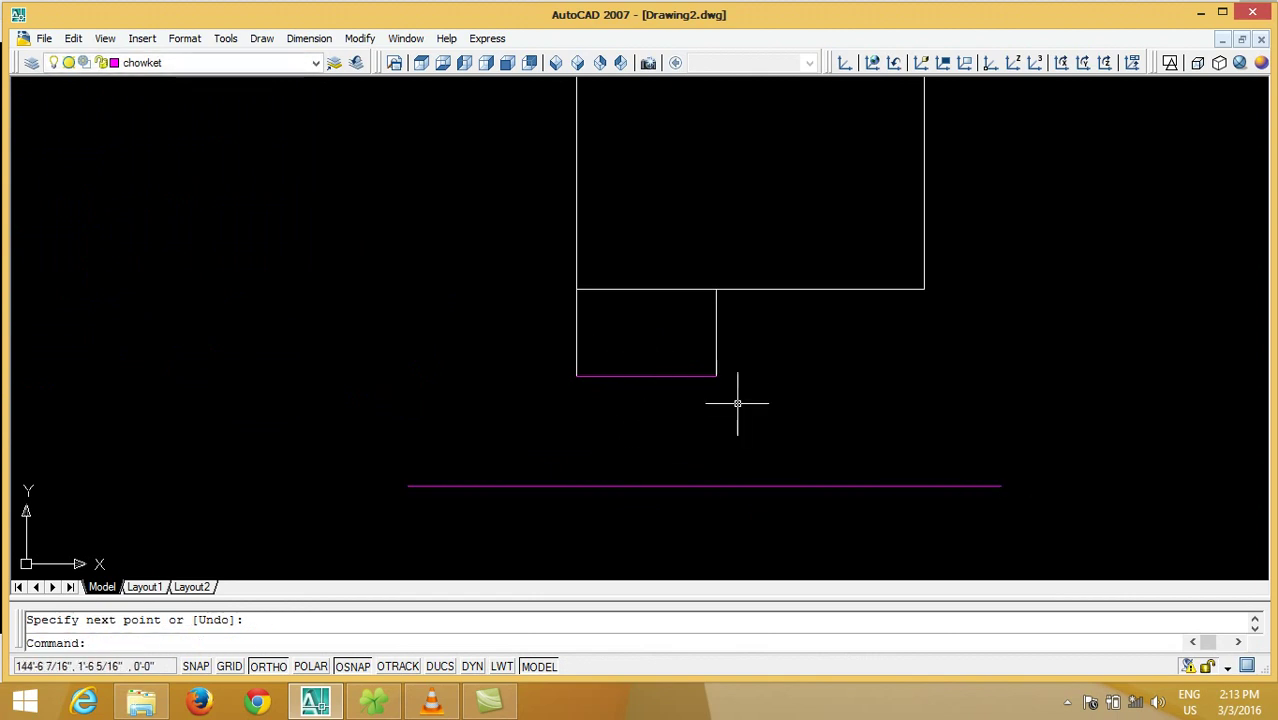
text(L)
- Drop two vertical lines from the rectangle's corners to the horizontal line, closing a box
key(Return)
click(716, 376)
click(716, 486)
key(Return)
key(Return)
click(576, 376)
click(576, 486)
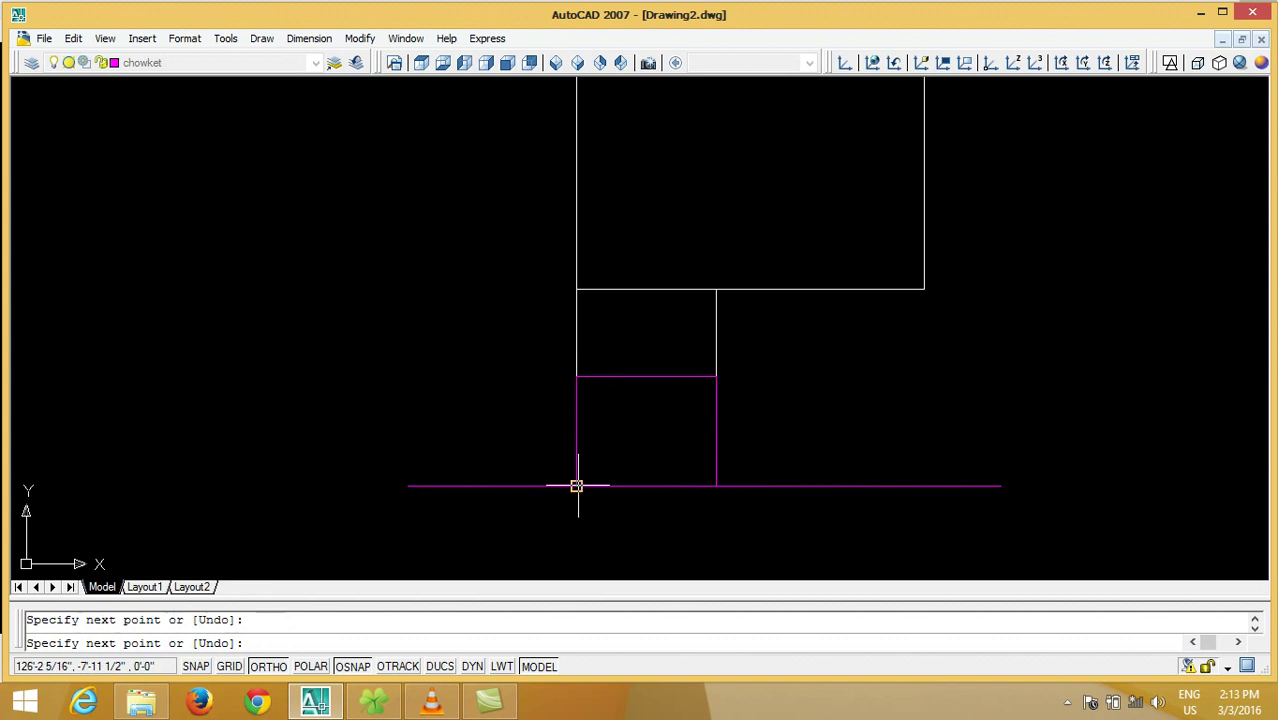
key(Return)
- Trim the horizontal line's left and right overhangs outside the box
scroll(688, 476, up, 1)
scroll(688, 476, up, 1)
text(R)
key(Return)
drag(818, 414, 434, 548)
key(Return)
click(412, 440)
click(208, 546)
click(845, 495)
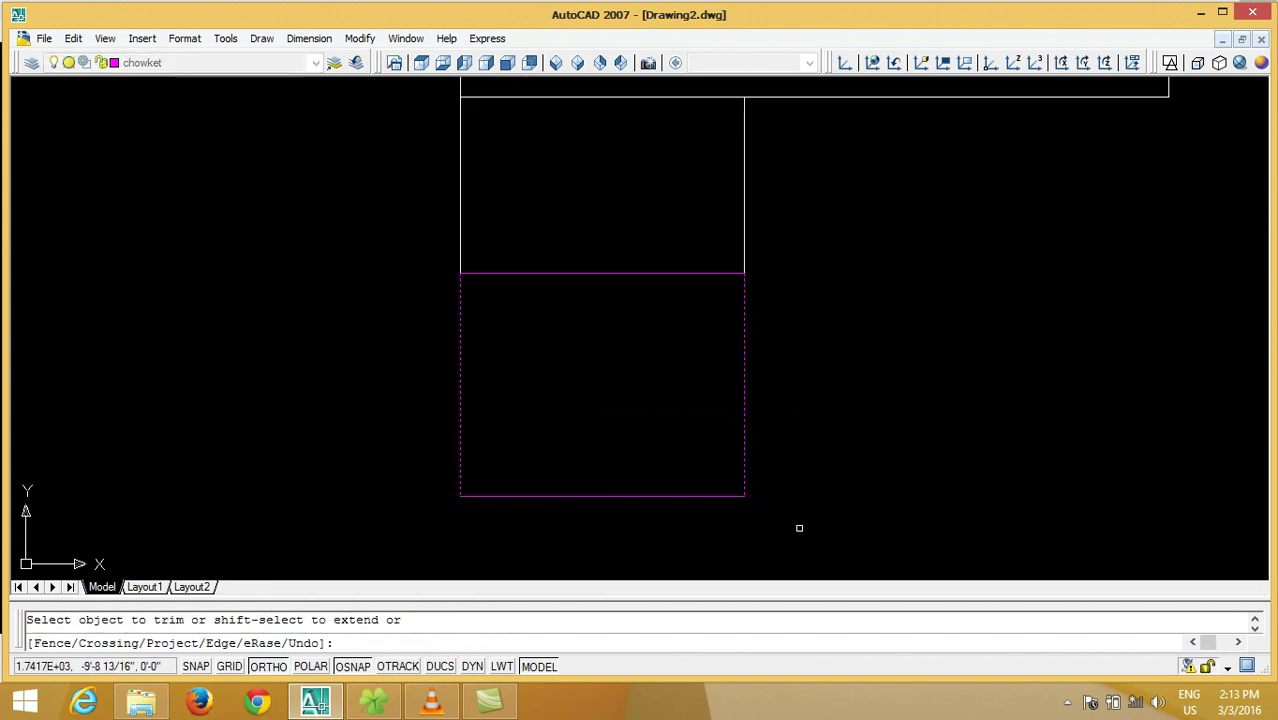
key(Return)
- Rotate the box's bottom line 25 degrees about its left end
text(O)
key(Return)
click(705, 527)
click(648, 483)
key(Return)
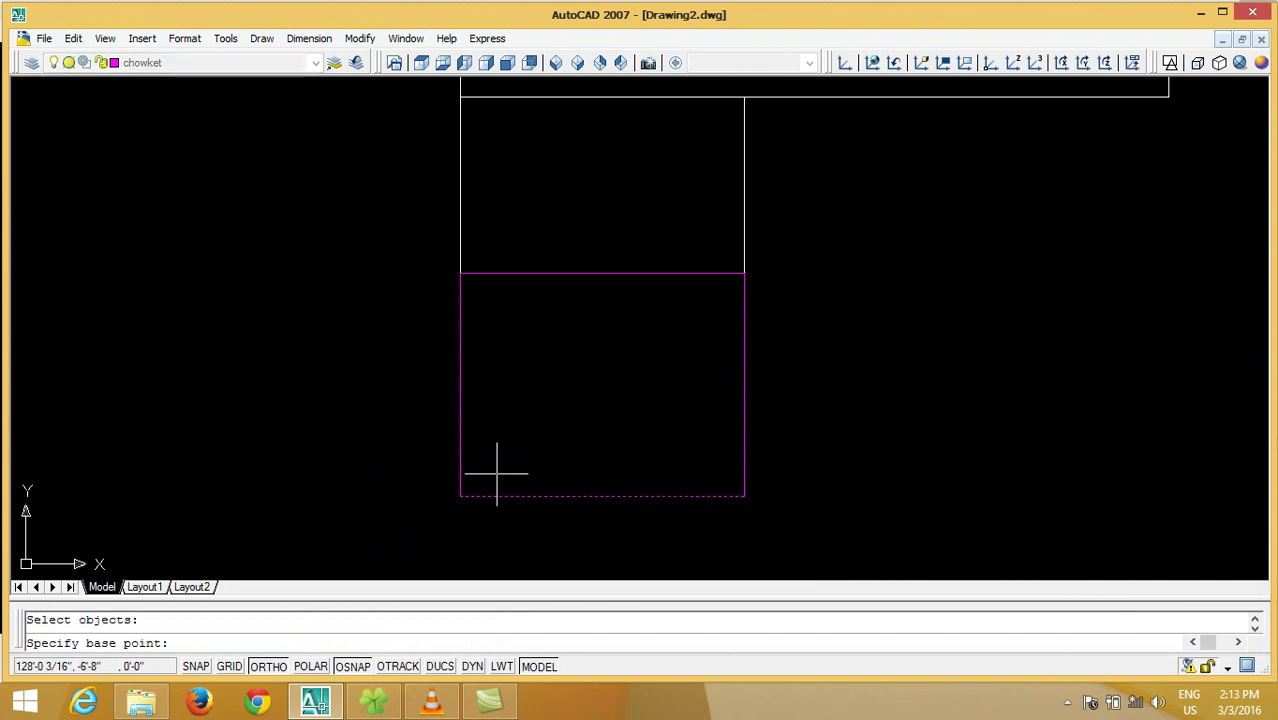
click(484, 492)
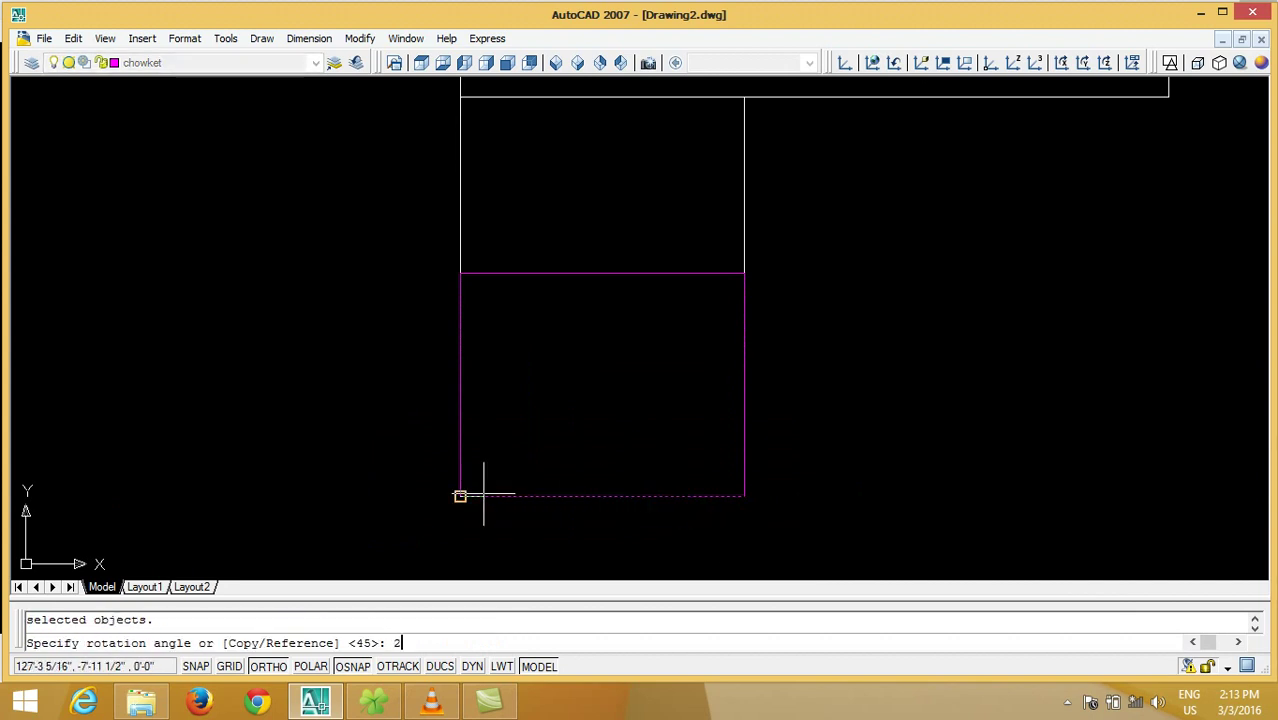
text(25)
key(Return)
- Mirror the rotated line about the bottom midpoint to form an X
key(Return)
drag(640, 410, 614, 448)
key(Return)
click(601, 496)
click(625, 358)
key(Return)
text(t)
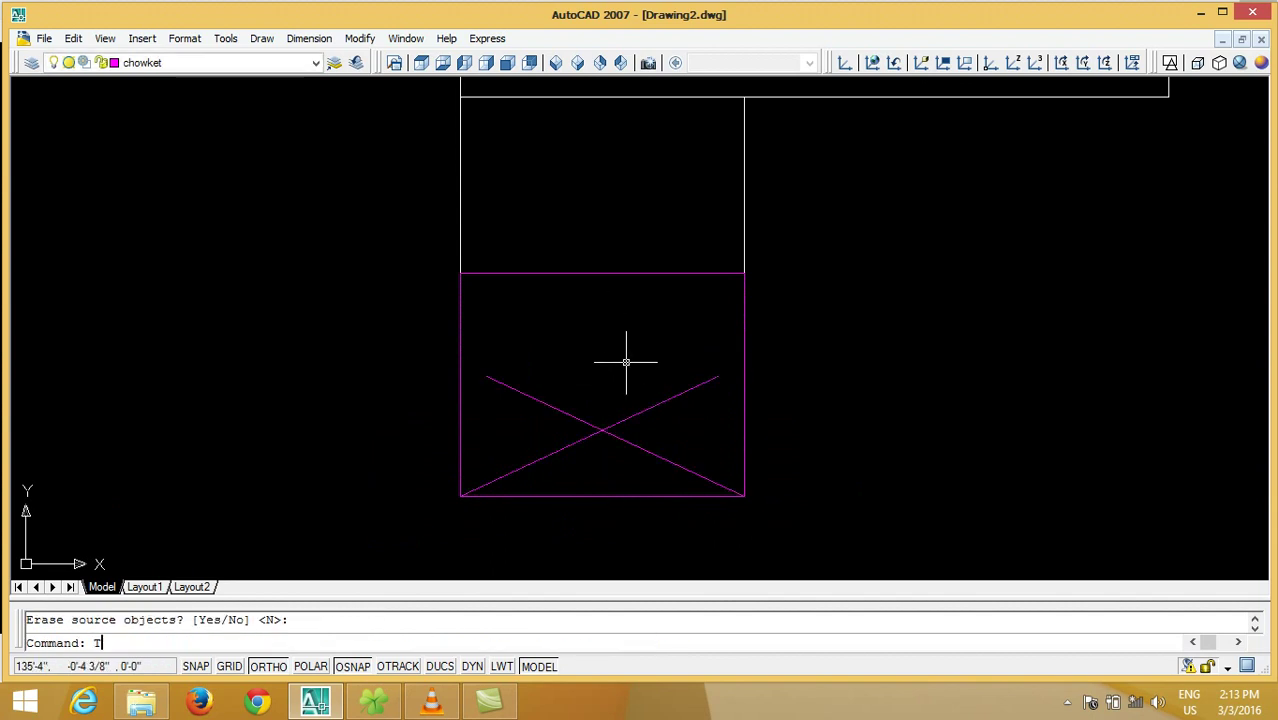
text(r)
- Trim the X above its crossing into a triangle and erase the box's pink vertical sides
key(Return)
click(615, 434)
key(Return)
click(535, 400)
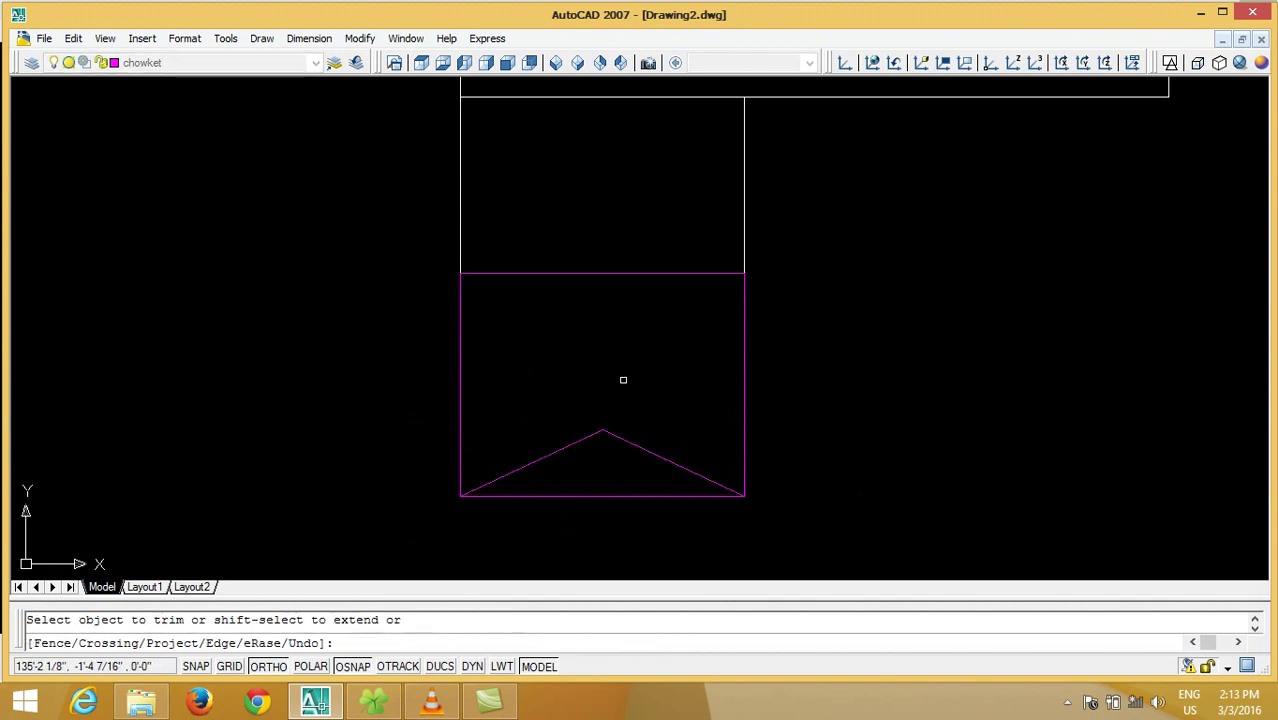
key(Return)
key(Return)
click(806, 344)
click(371, 368)
key(Return)
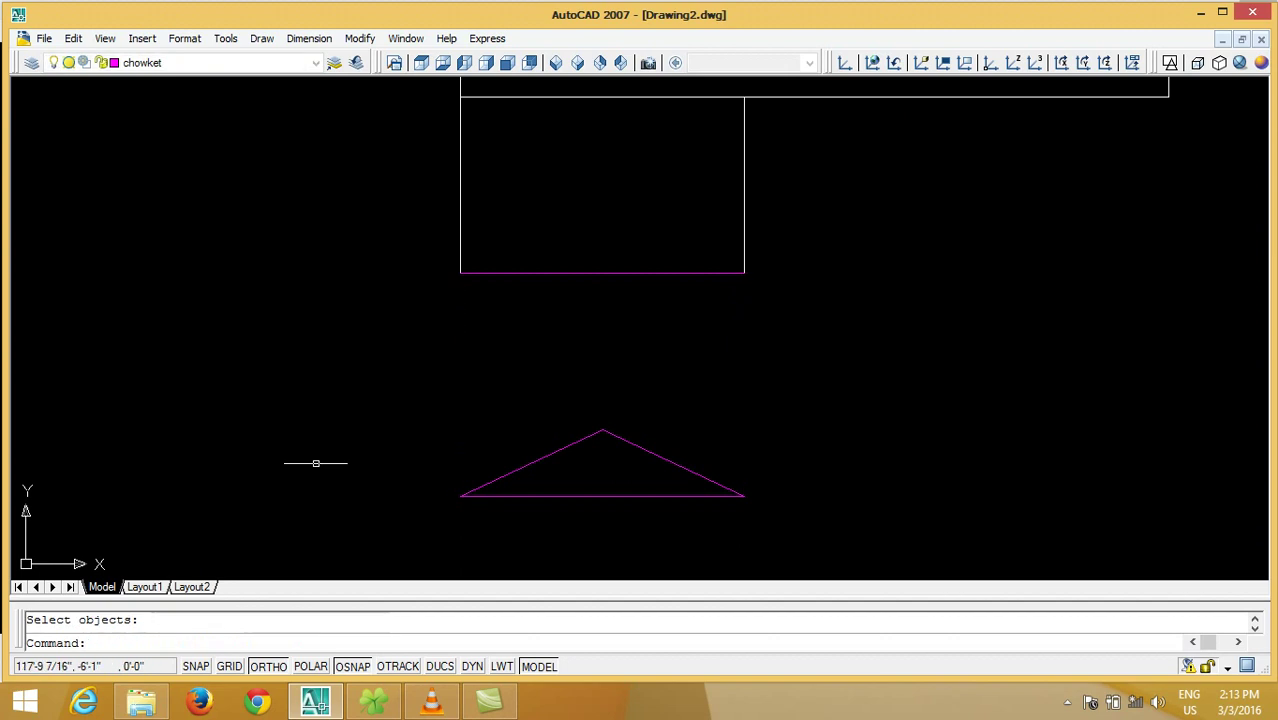
- Draw a circle centred on the triangle's base midpoint, then erase it
text(c)
key(Return)
click(602, 496)
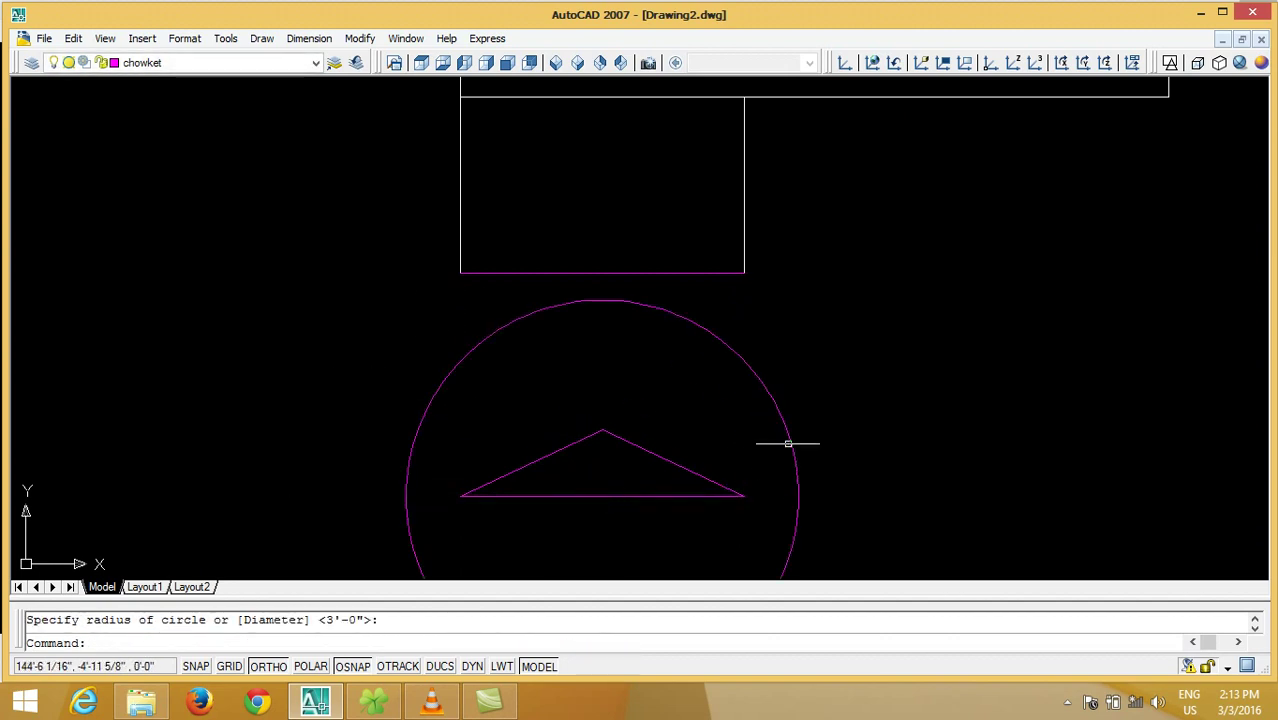
scroll(797, 433, down, 2)
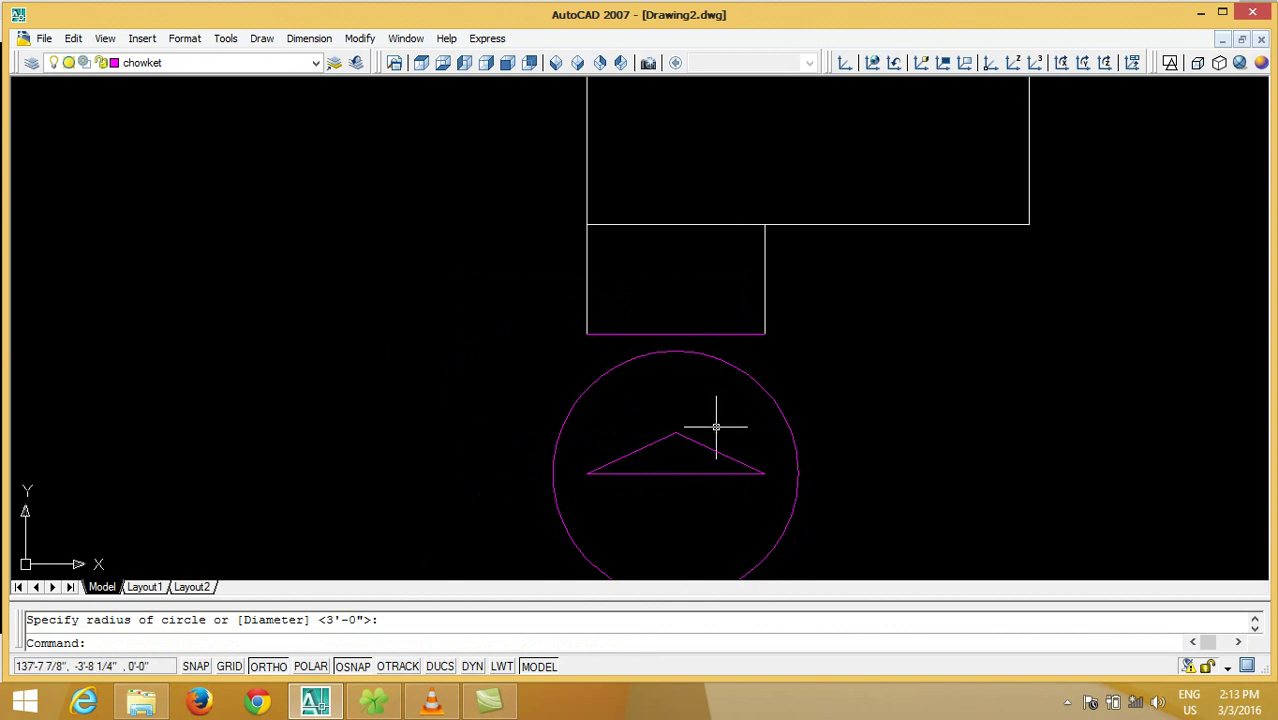
text(E)
key(Return)
click(873, 362)
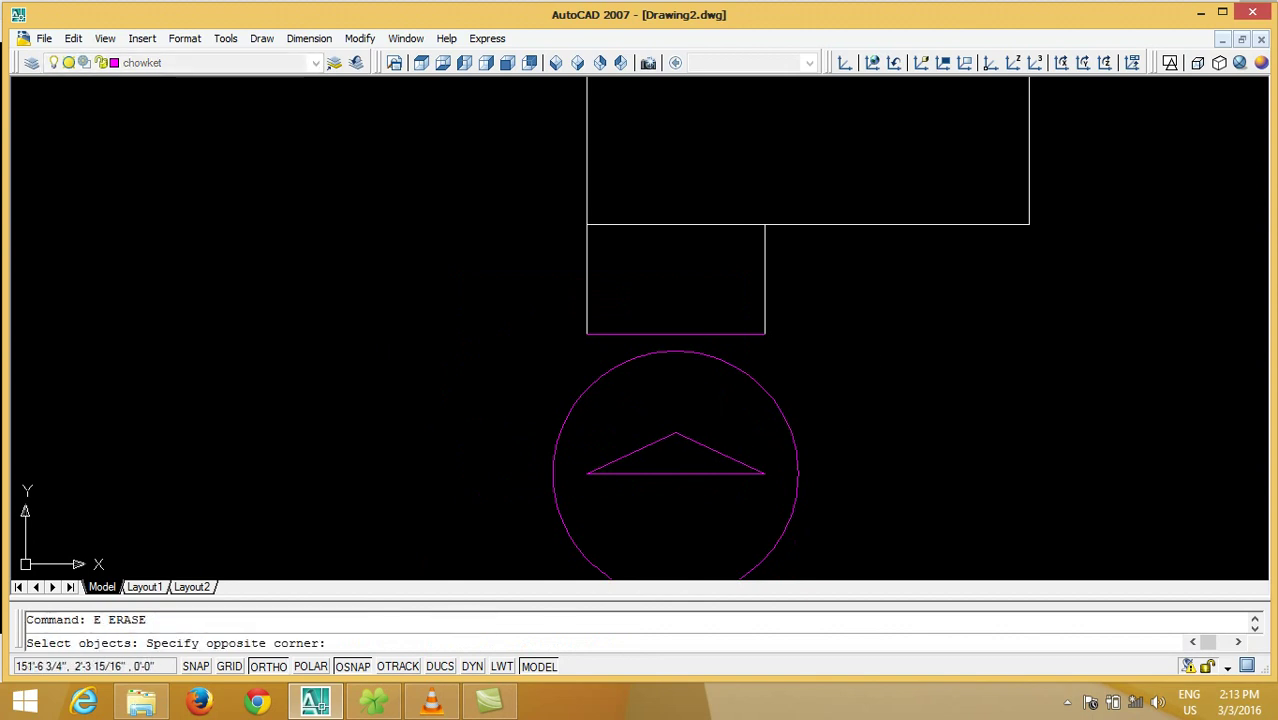
click(553, 408)
key(Return)
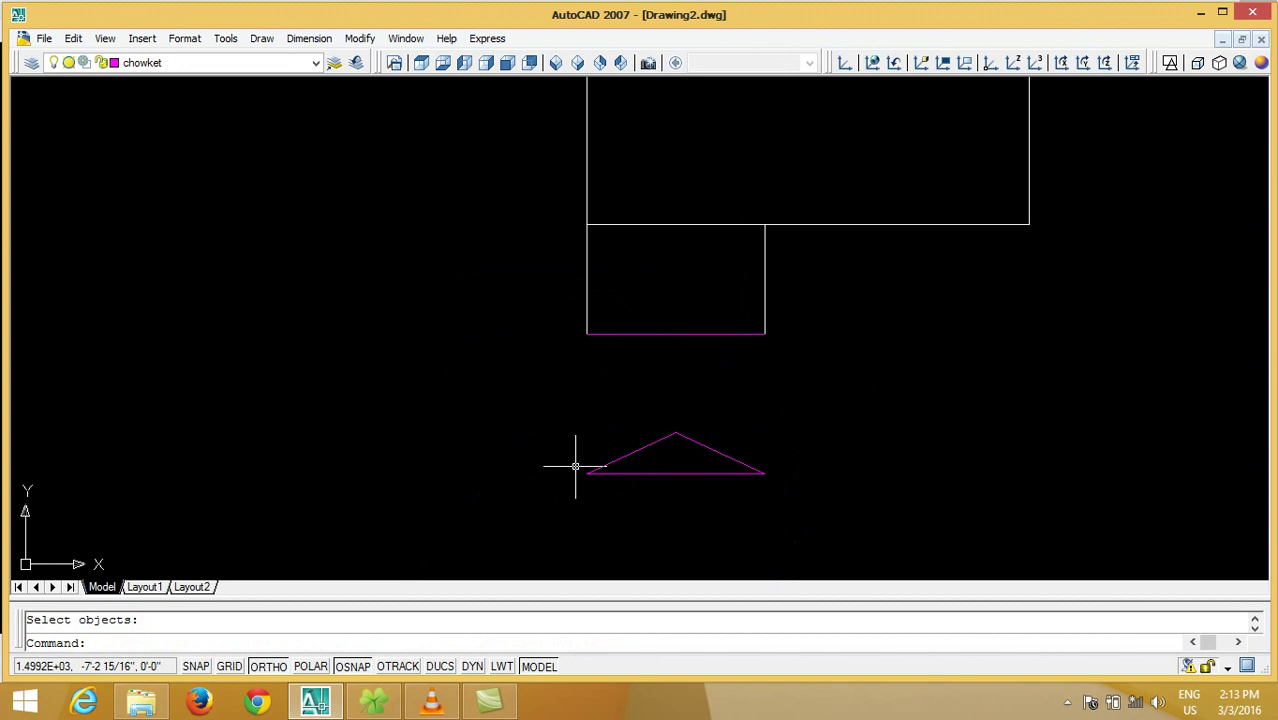
- Erase the trial triangle's three lines
text(e)
key(Return)
click(826, 398)
click(526, 514)
key(Return)
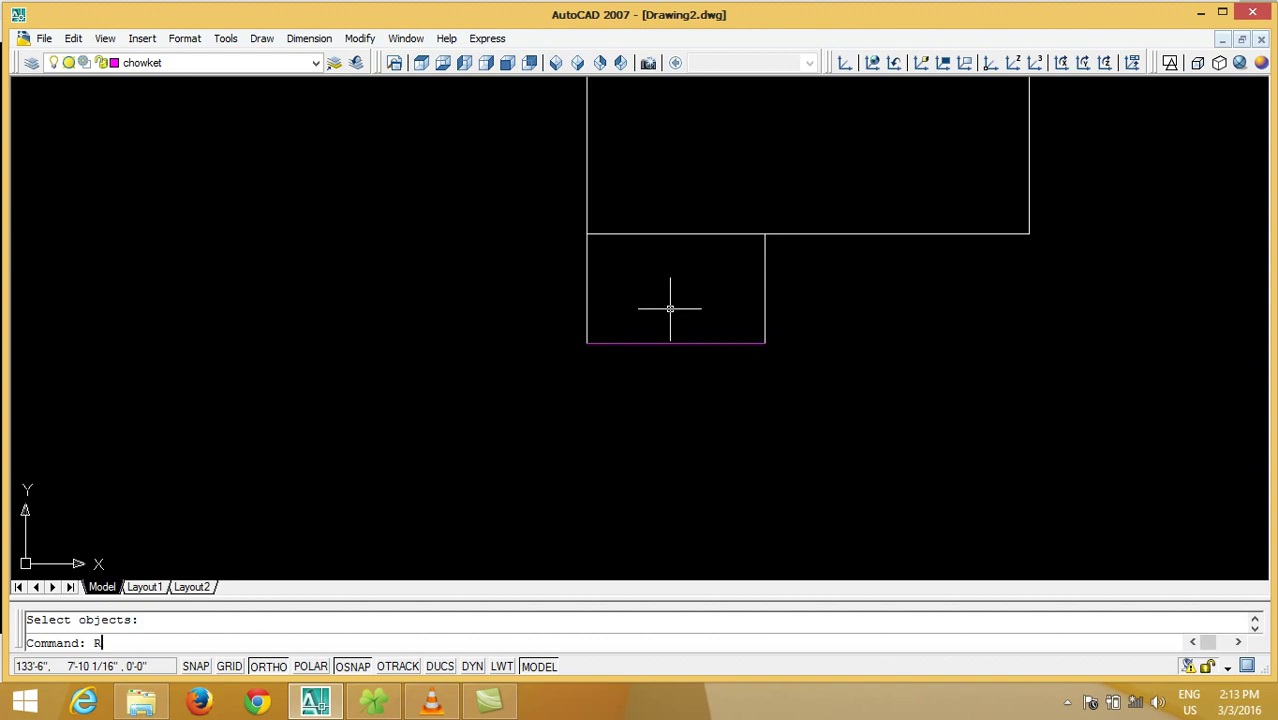
- Rotate the wing's bottom magenta line 45° about the wing's bottom-left corner
key(Return)
click(670, 342)
key(Return)
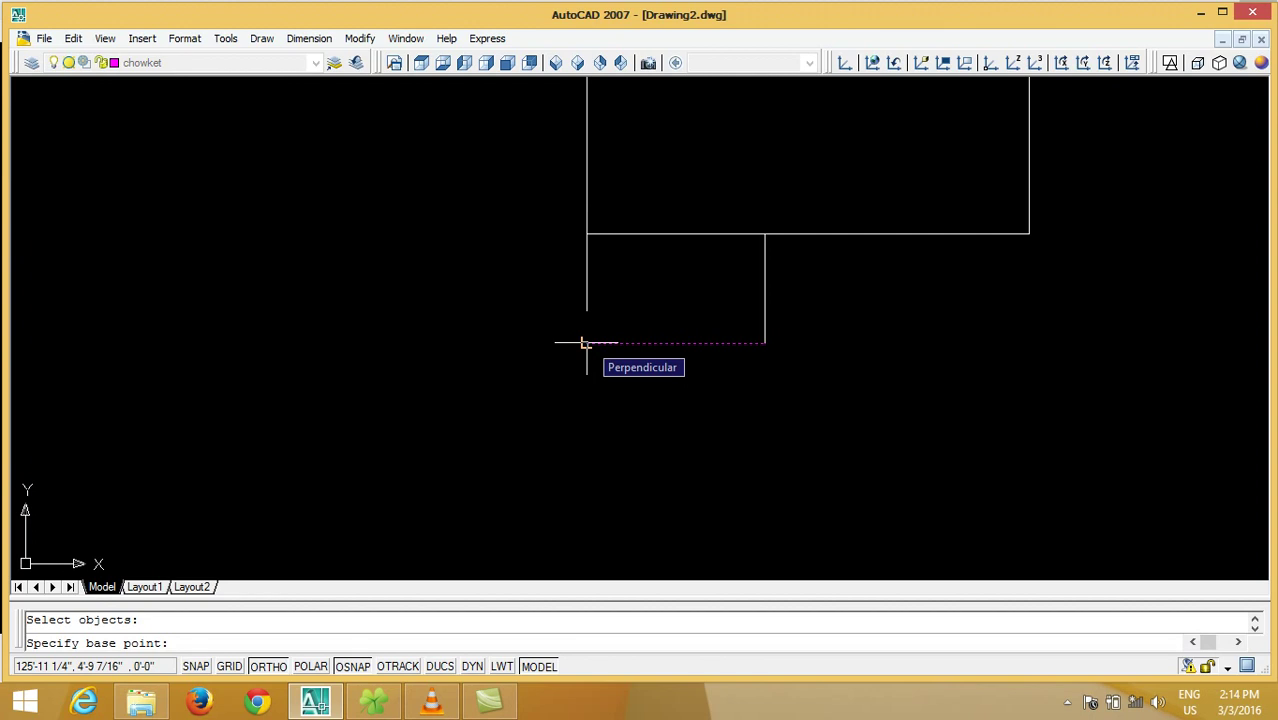
click(586, 343)
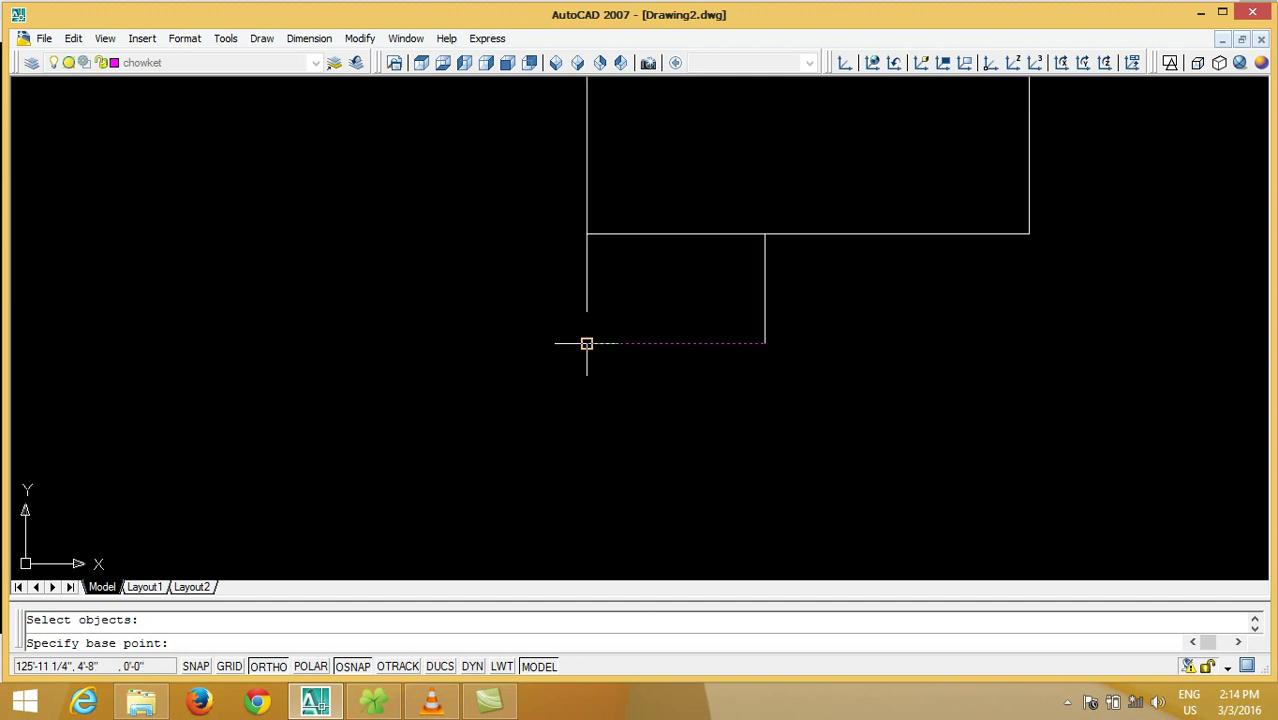
click(586, 343)
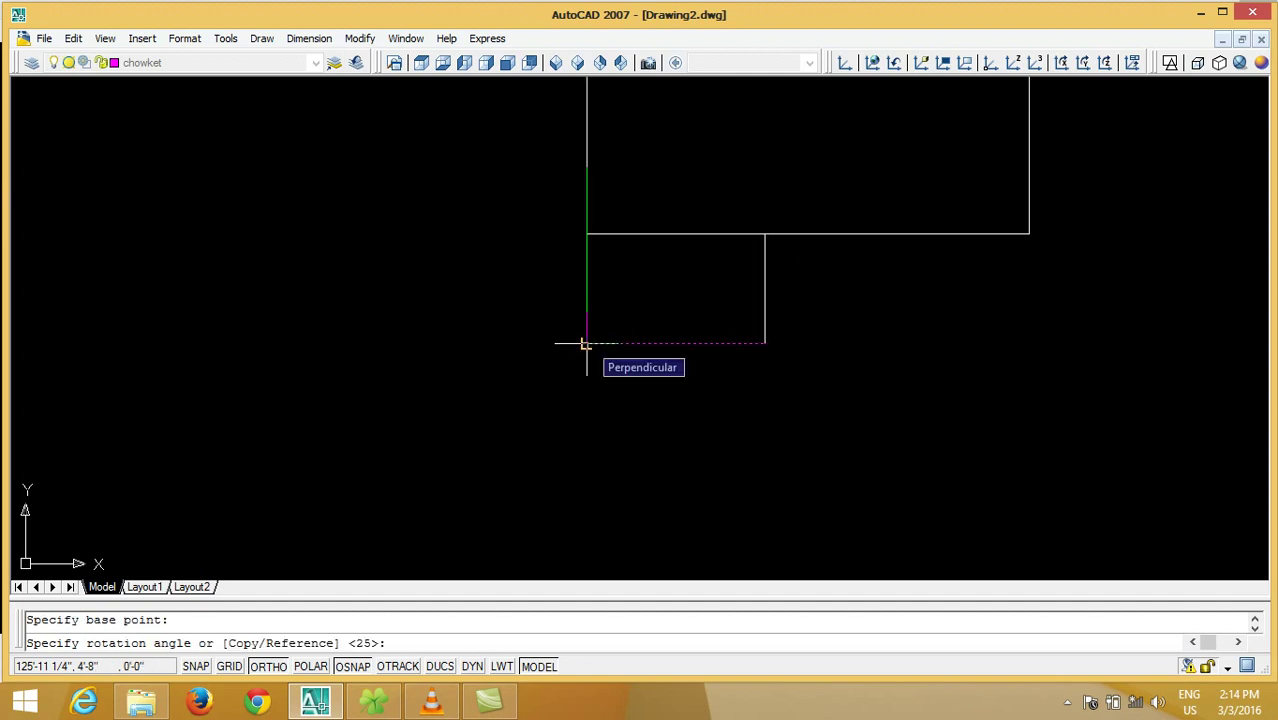
text(45)
key(Return)
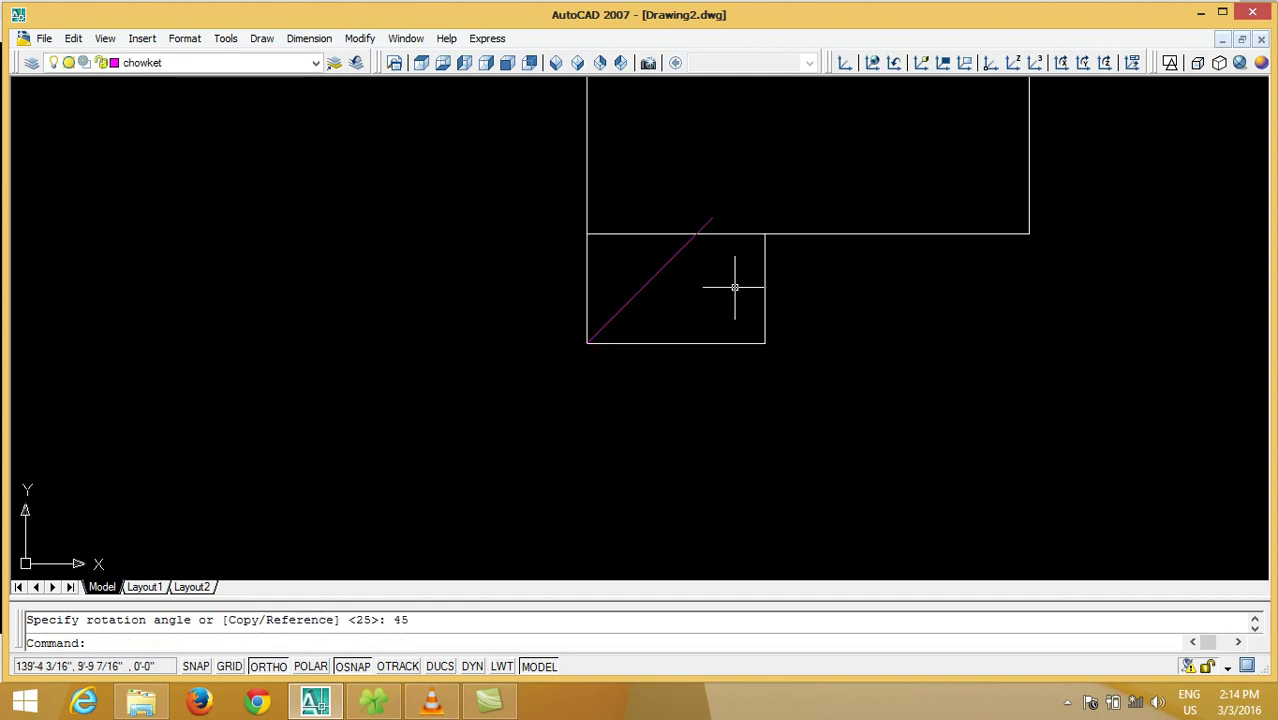
- Mirror the diagonal across a vertical axis, keeping the original, to form an X
text(i)
key(Return)
drag(692, 282, 646, 256)
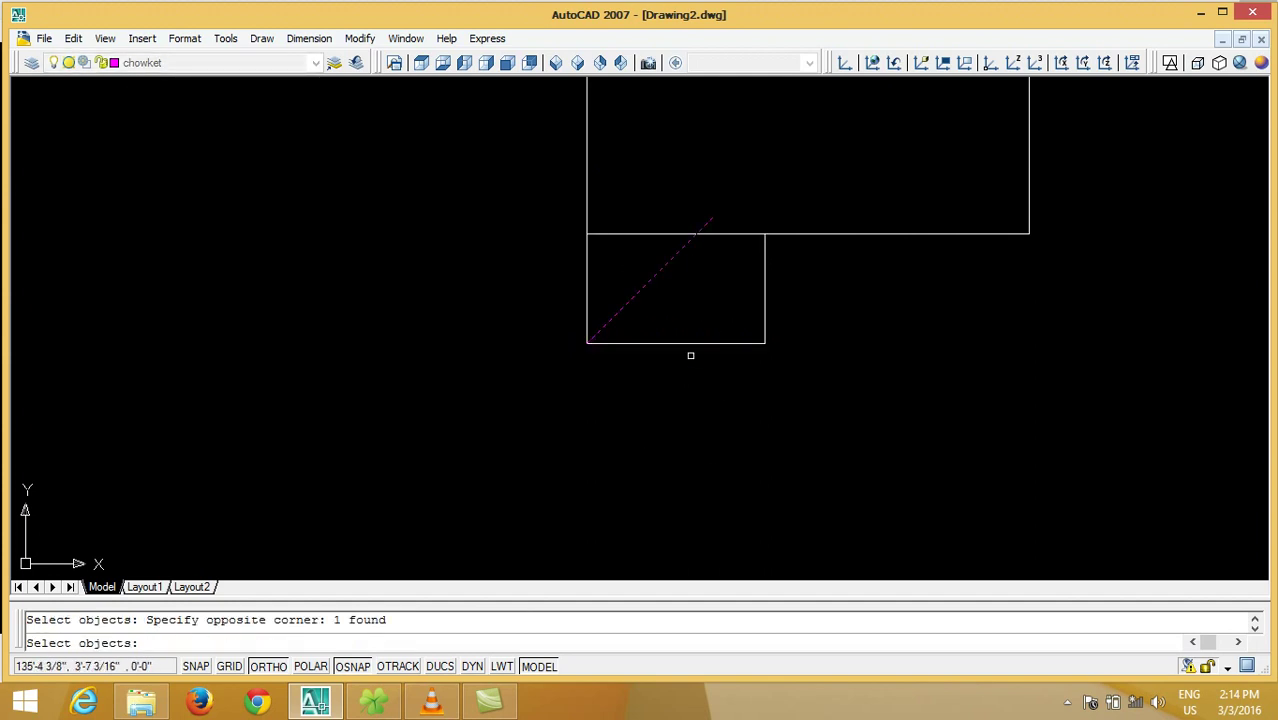
key(Return)
click(675, 343)
click(676, 120)
key(Return)
- Trim the upper-left arm of the crossed diagonals, leaving the two hip lines
scroll(676, 220, up, 2)
scroll(682, 301, up, 2)
text(r)
key(Return)
click(724, 340)
click(636, 288)
key(Return)
click(642, 283)
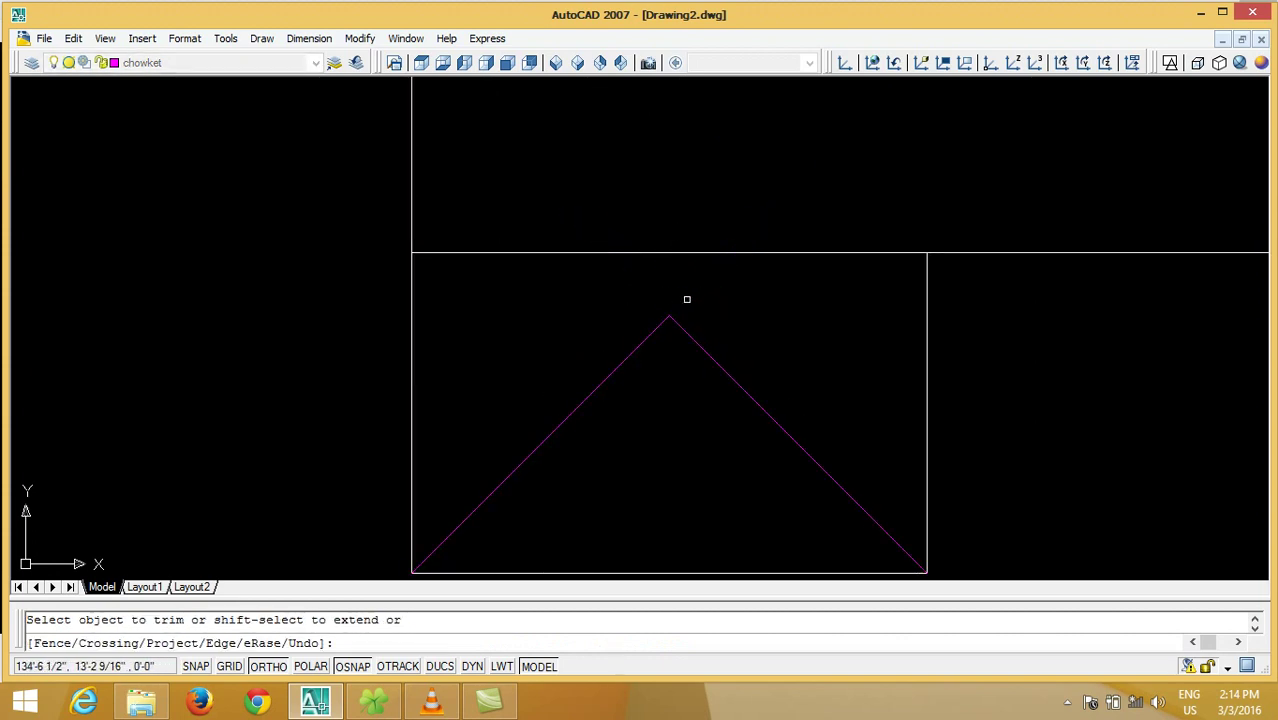
key(Return)
- Copy the two hip lines up from the wing's corner to the junction with the main block
scroll(772, 378, down, 2)
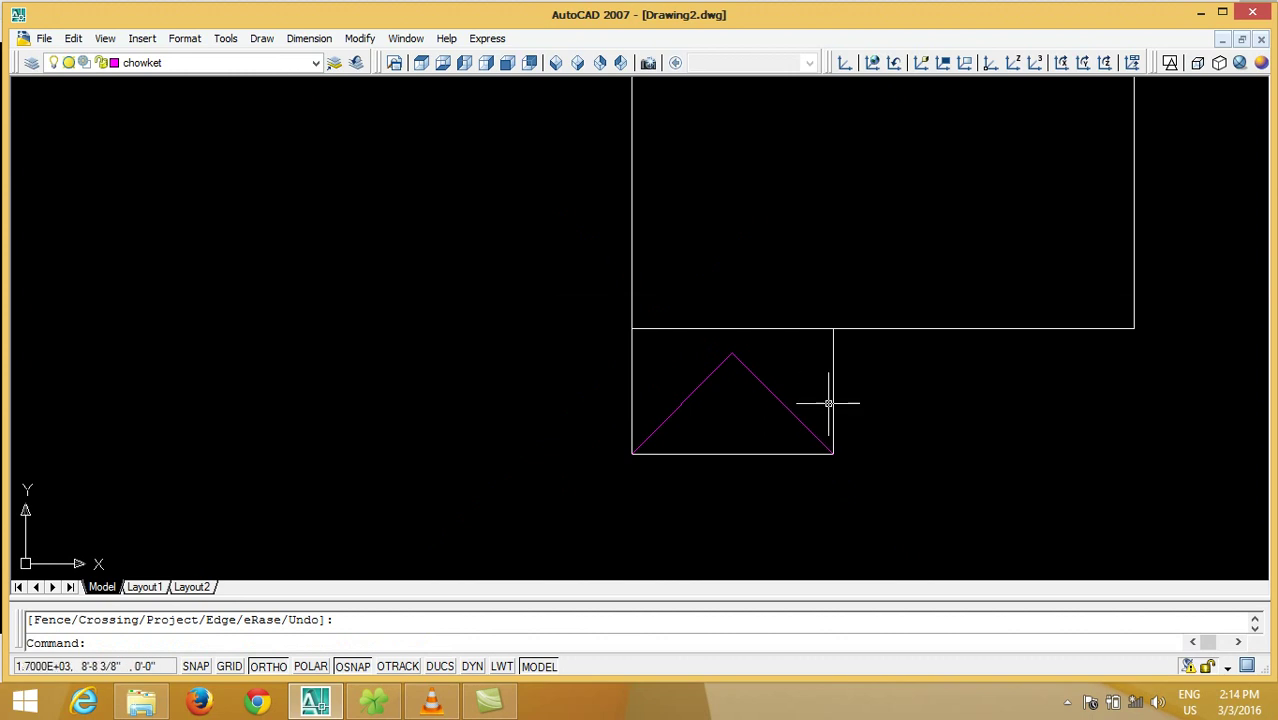
click(829, 404)
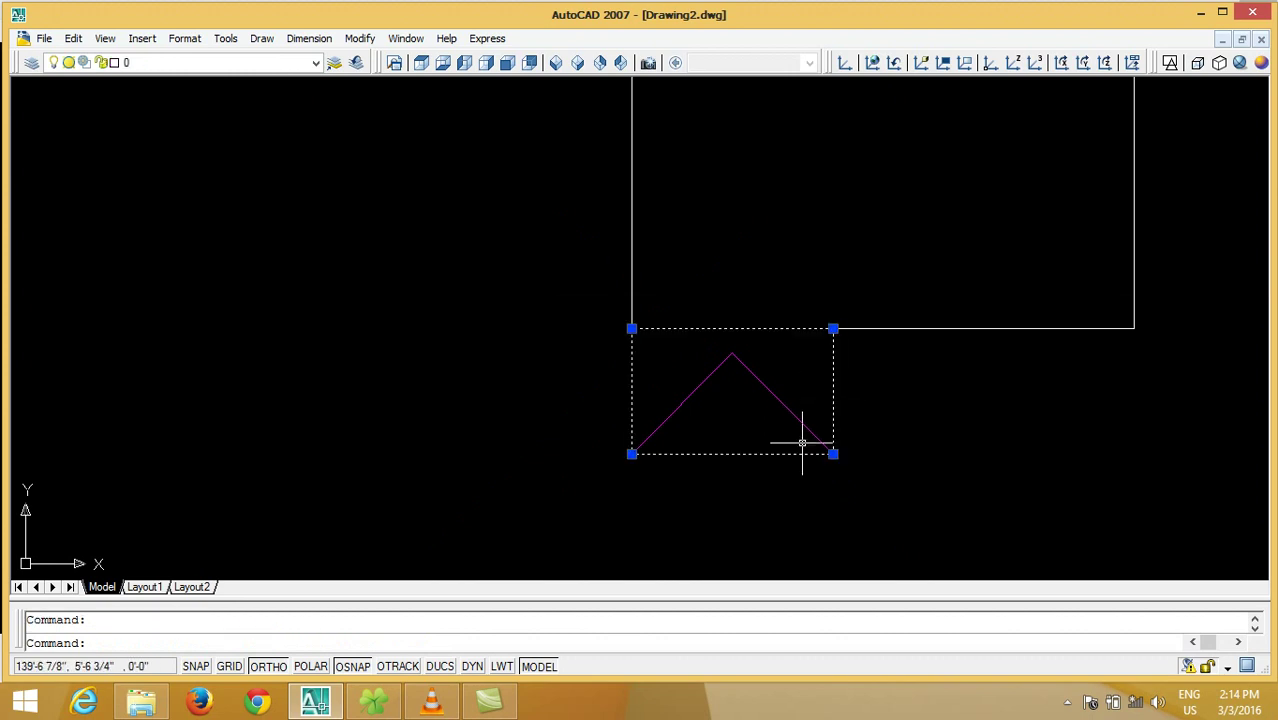
text(Co)
key(Return)
click(732, 355)
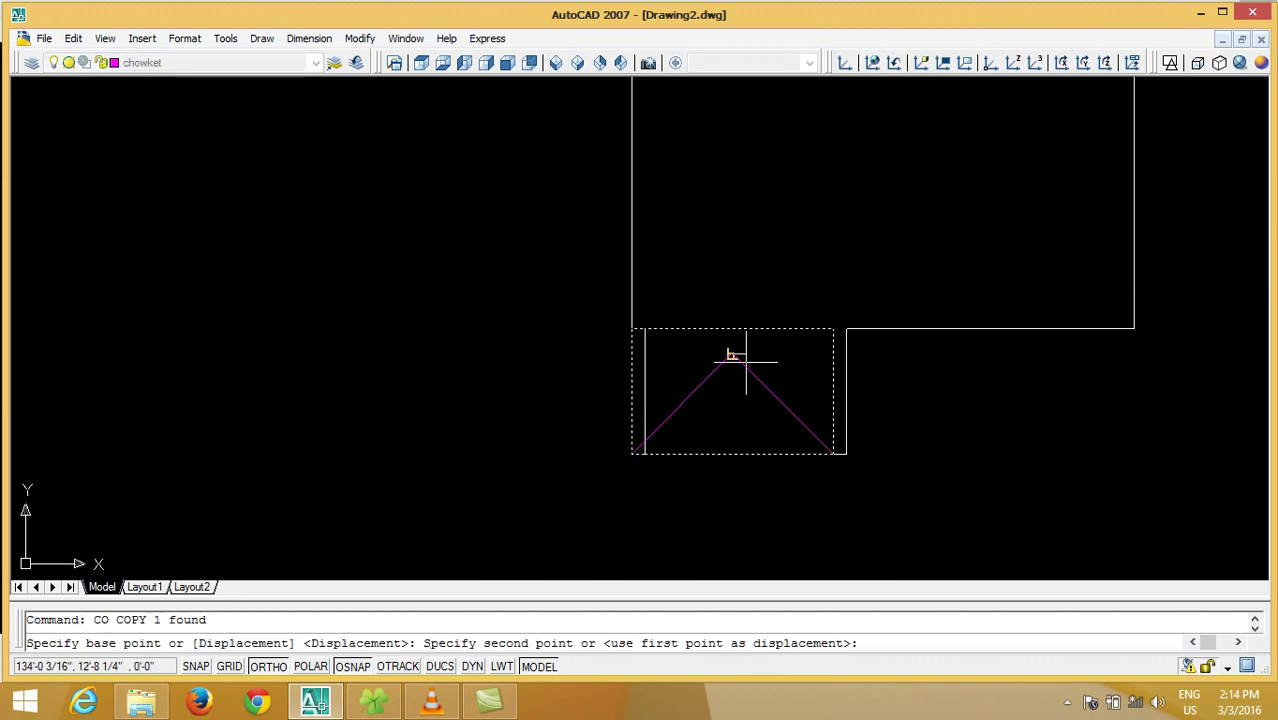
key(Escape)
text(o)
key(Return)
click(768, 374)
click(685, 405)
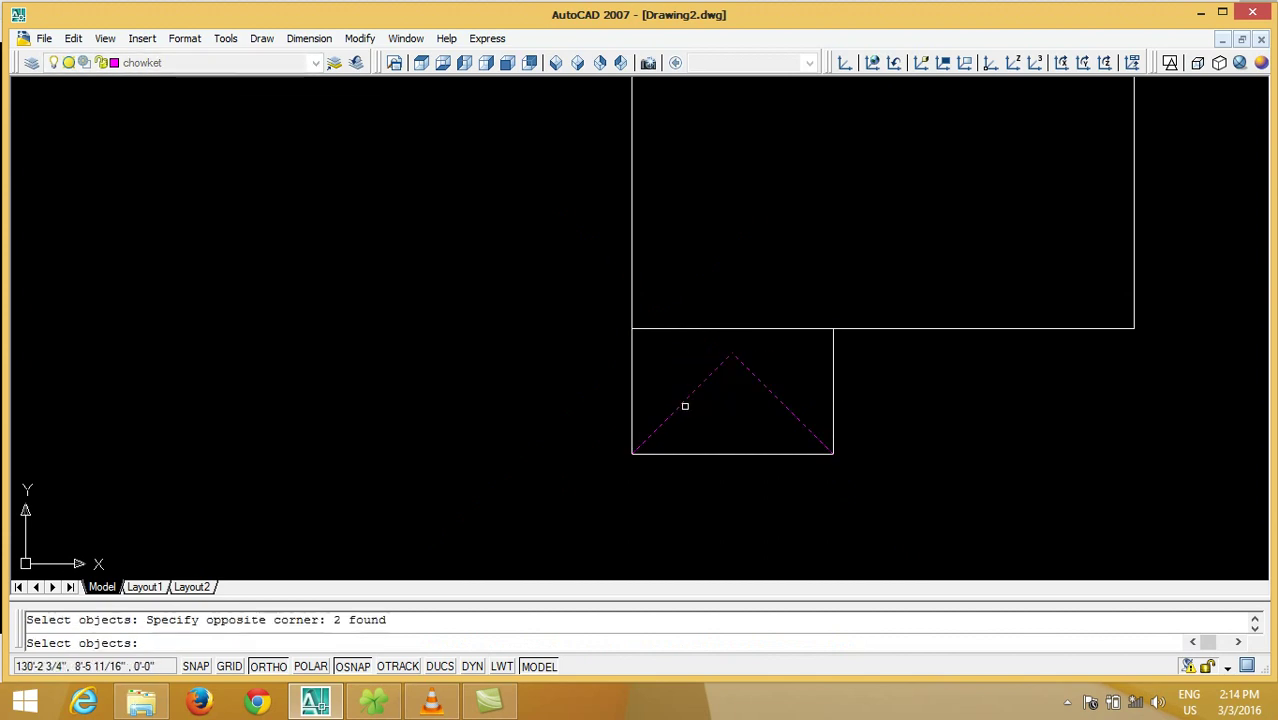
key(Return)
click(632, 453)
click(632, 328)
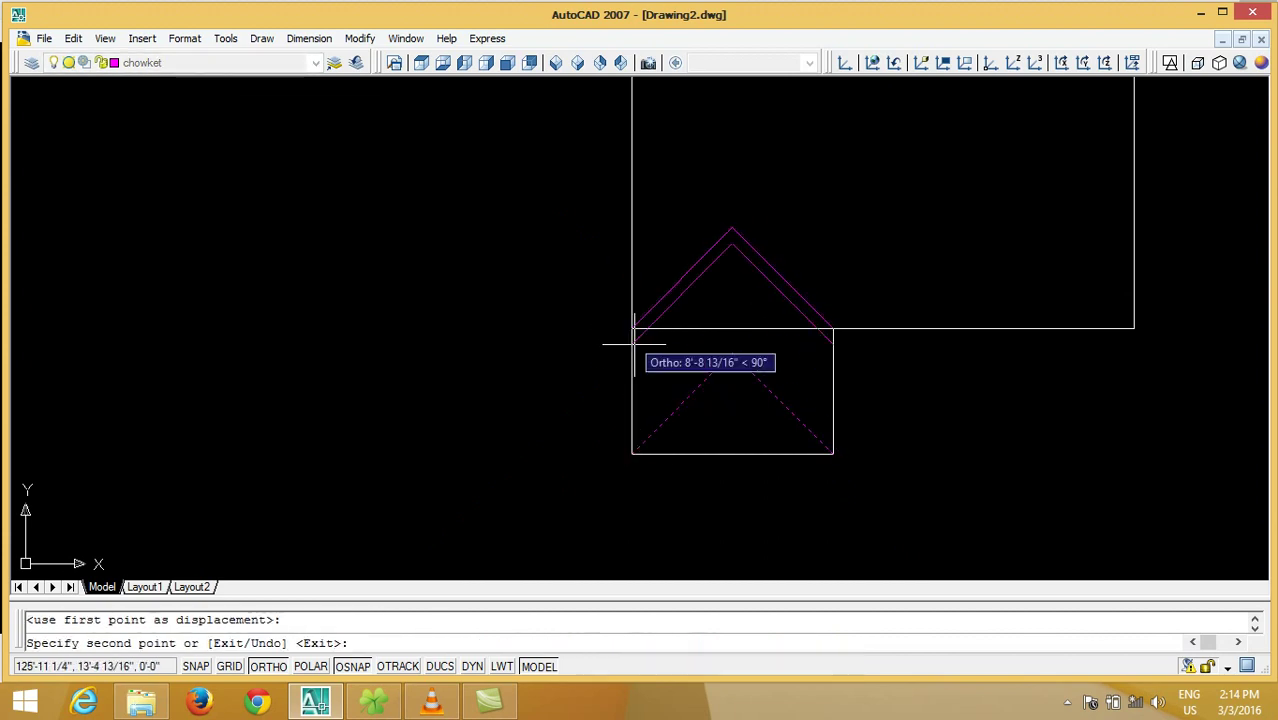
key(Return)
- Draw a ridge line from the lower hip apex to the upper apex
click(832, 409)
key(Escape)
text(l)
key(Return)
click(732, 354)
click(732, 228)
key(Return)
- Erase the small lower wing's white rectangle outline
scroll(593, 413, down, 4)
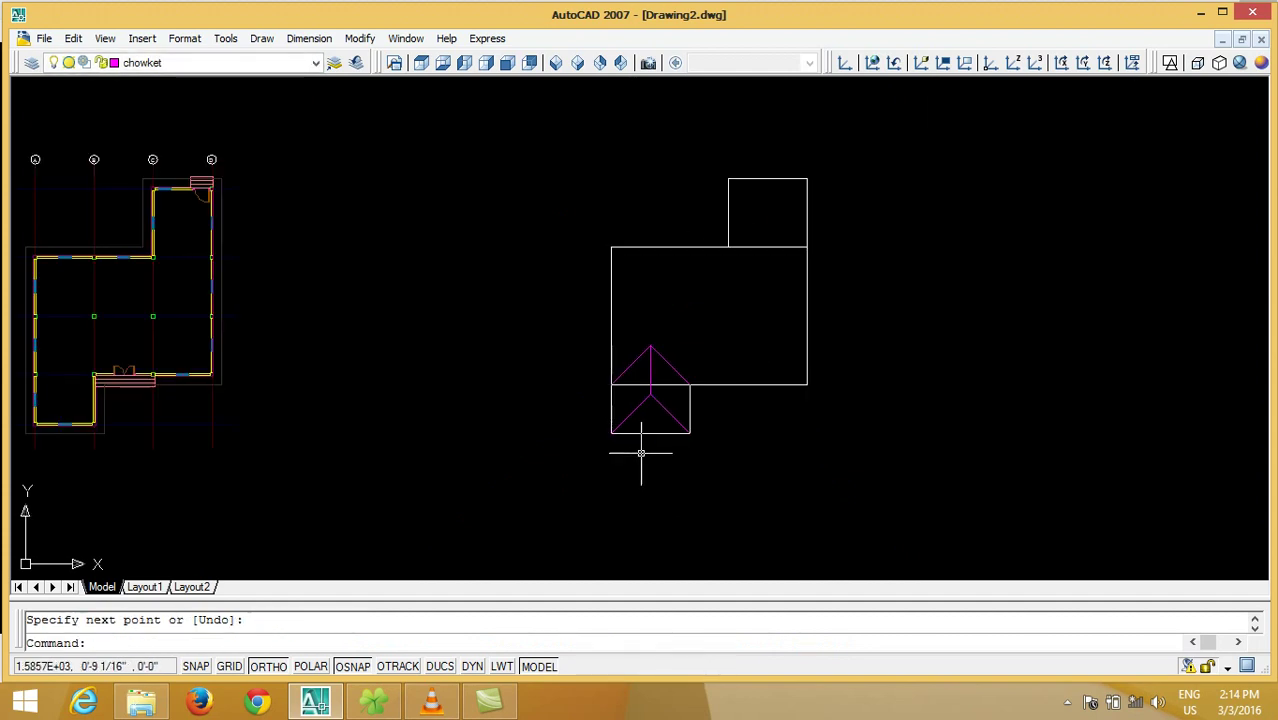
scroll(598, 428, up, 3)
text(e)
key(Return)
click(655, 410)
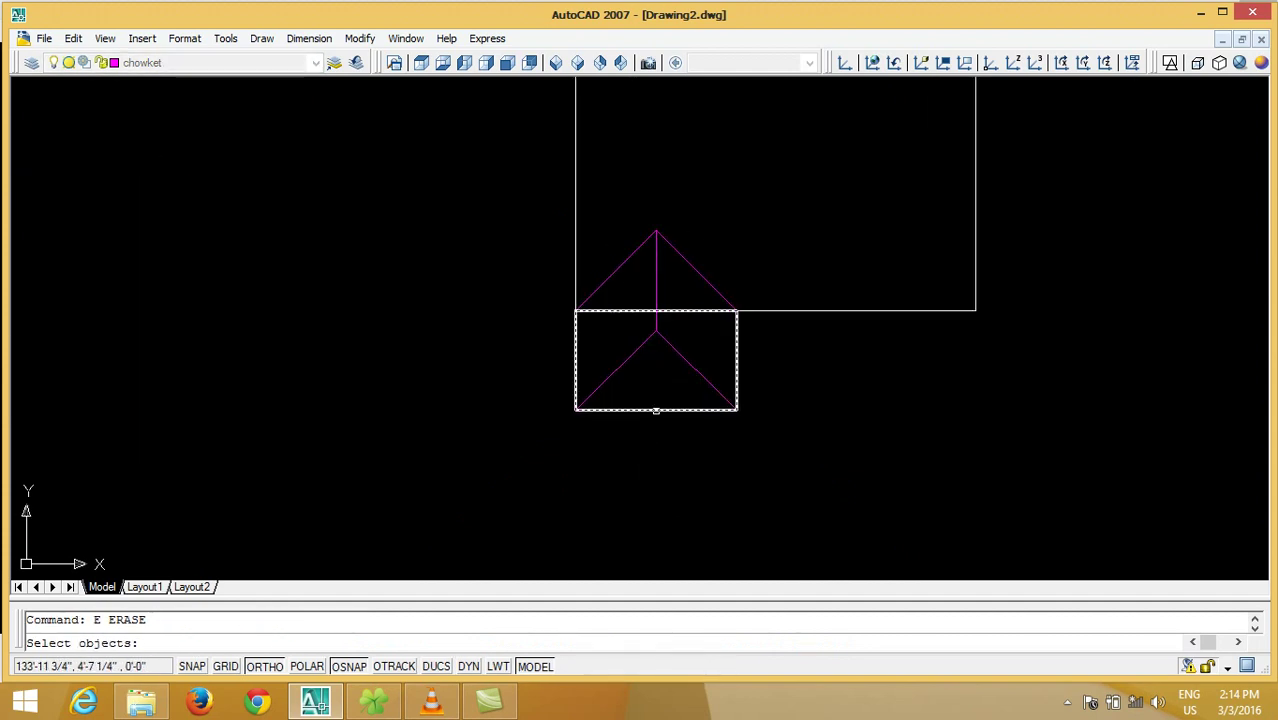
key(Return)
- Copy one hip diagonal from its apex to the main block's corner
scroll(491, 421, down, 4)
scroll(558, 352, up, 2)
scroll(560, 345, up, 4)
text(o)
key(Return)
click(511, 379)
click(479, 354)
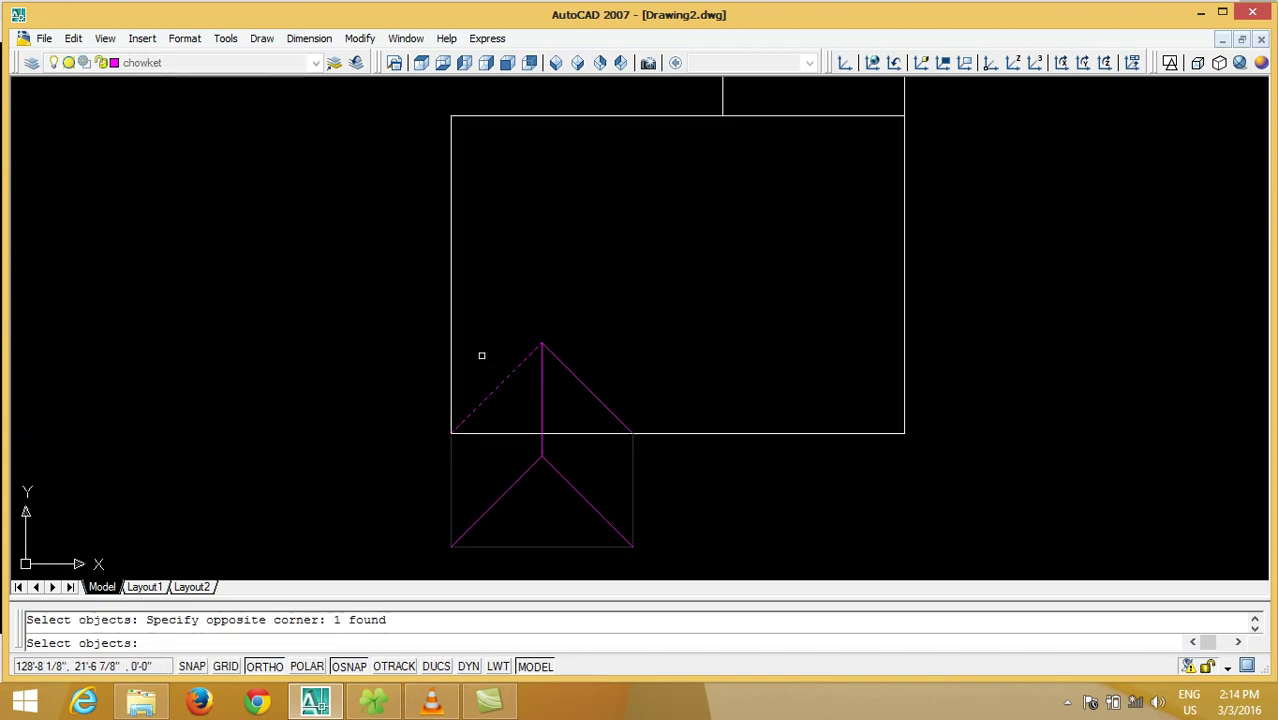
key(Return)
click(541, 348)
key(Escape)
key(Return)
click(522, 374)
click(499, 345)
scroll(510, 378, down, 4)
scroll(505, 387, up, 2)
scroll(505, 387, up, 3)
key(Return)
click(549, 322)
scroll(533, 409, down, 4)
click(700, 272)
- Copy the upper-right diagonal from the triangle apex to two positions on the upper wing
key(Return)
key(Return)
click(533, 440)
click(536, 442)
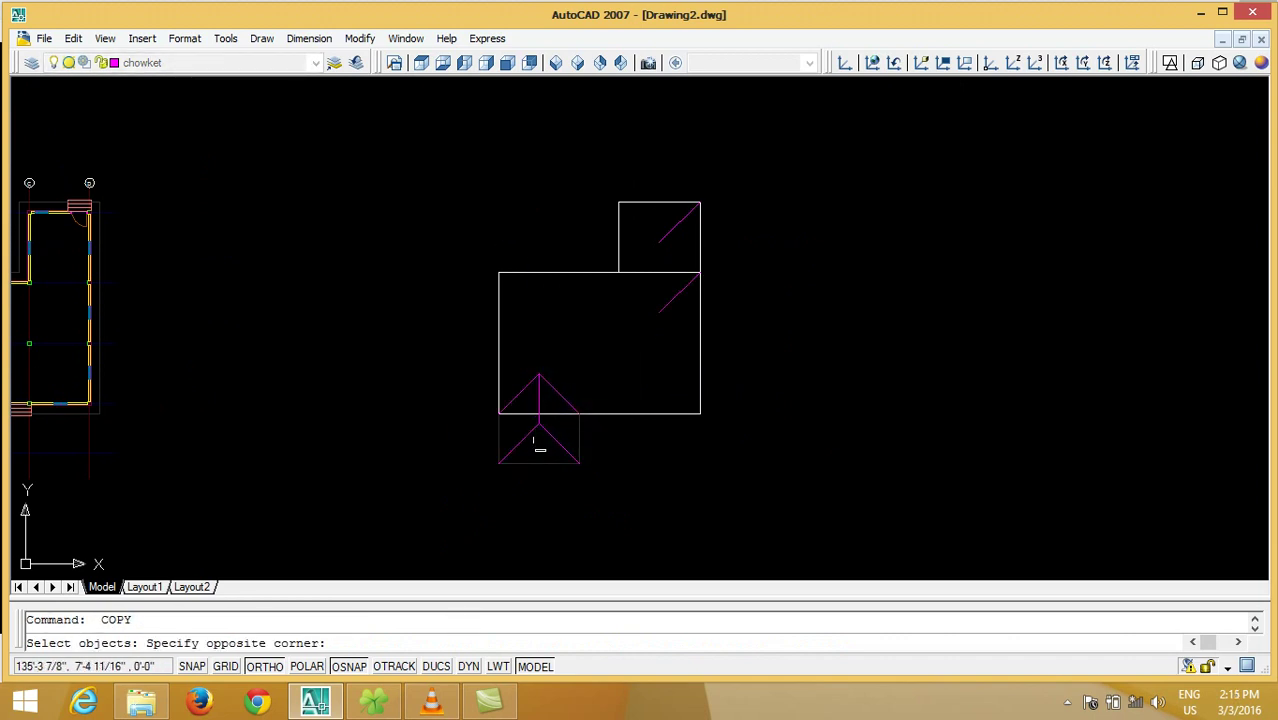
scroll(540, 450, up, 3)
scroll(530, 452, down, 4)
scroll(536, 428, up, 3)
scroll(540, 420, up, 2)
click(566, 350)
click(538, 396)
key(Return)
click(511, 341)
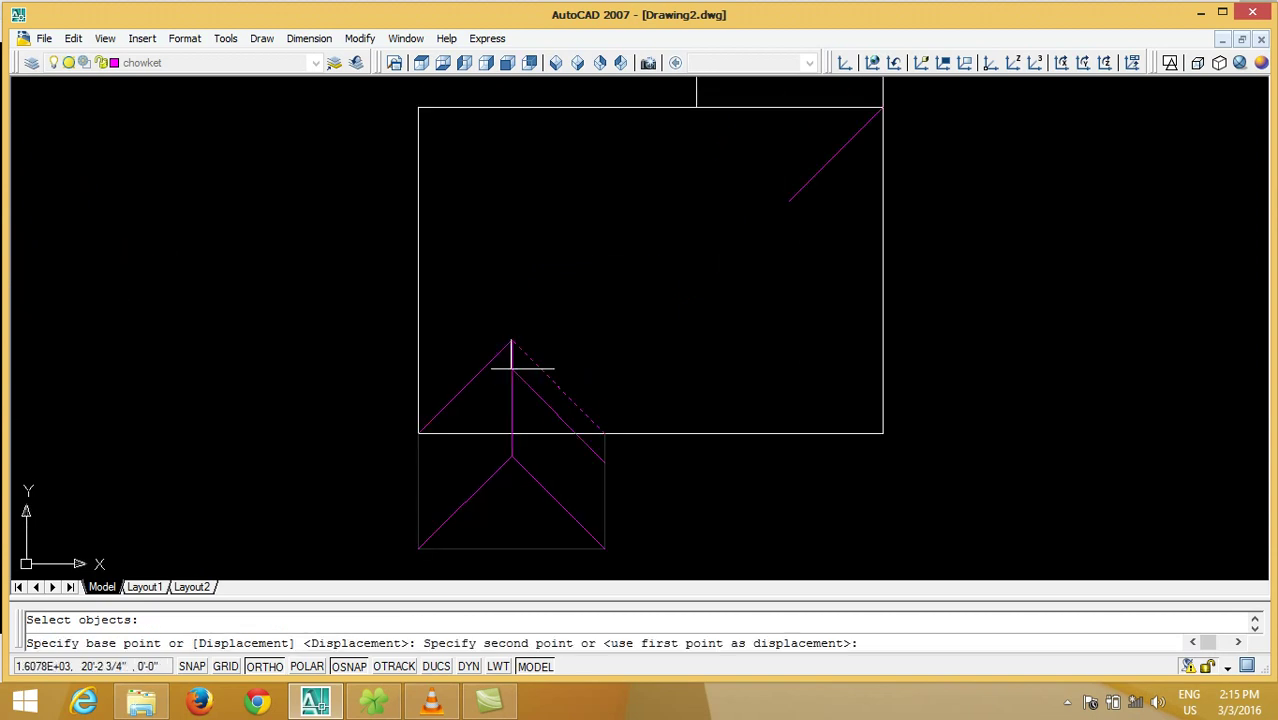
scroll(600, 350, down, 5)
click(606, 323)
click(605, 360)
key(Return)
- Draw a ridge line joining the upper wing's two apexes
scroll(612, 370, up, 3)
scroll(612, 370, up, 1)
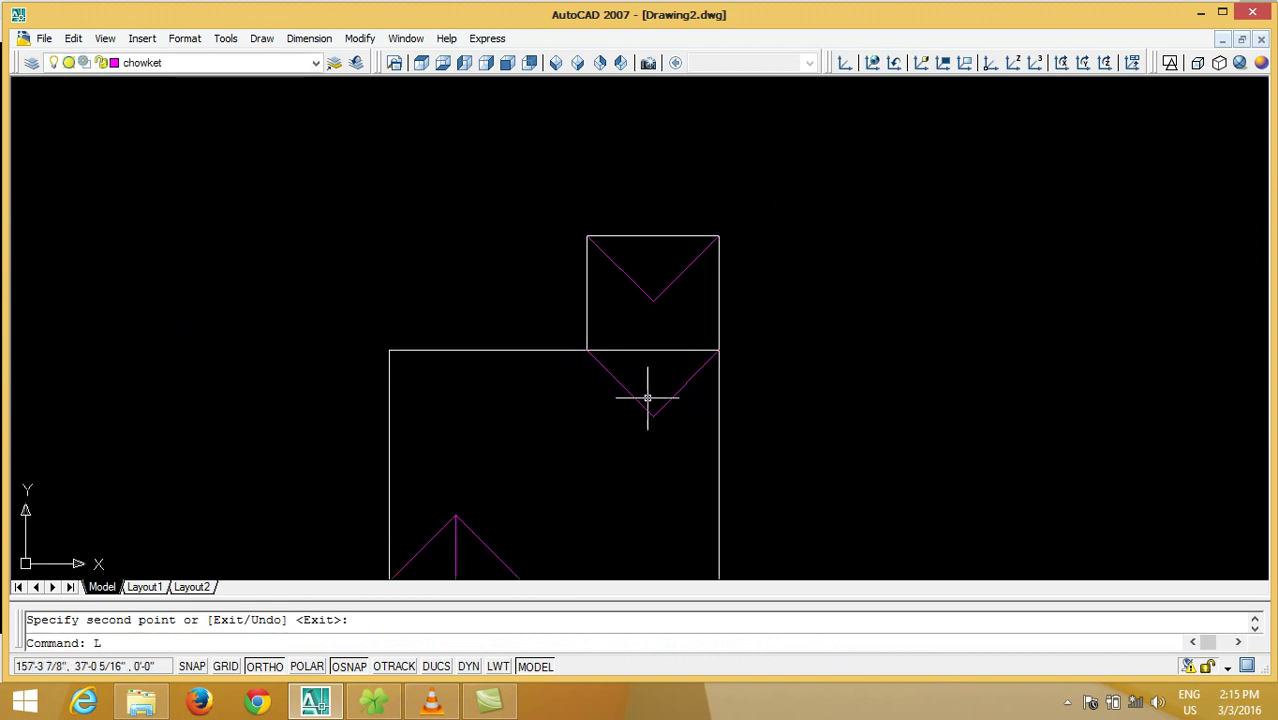
key(Return)
click(653, 415)
click(653, 300)
key(Return)
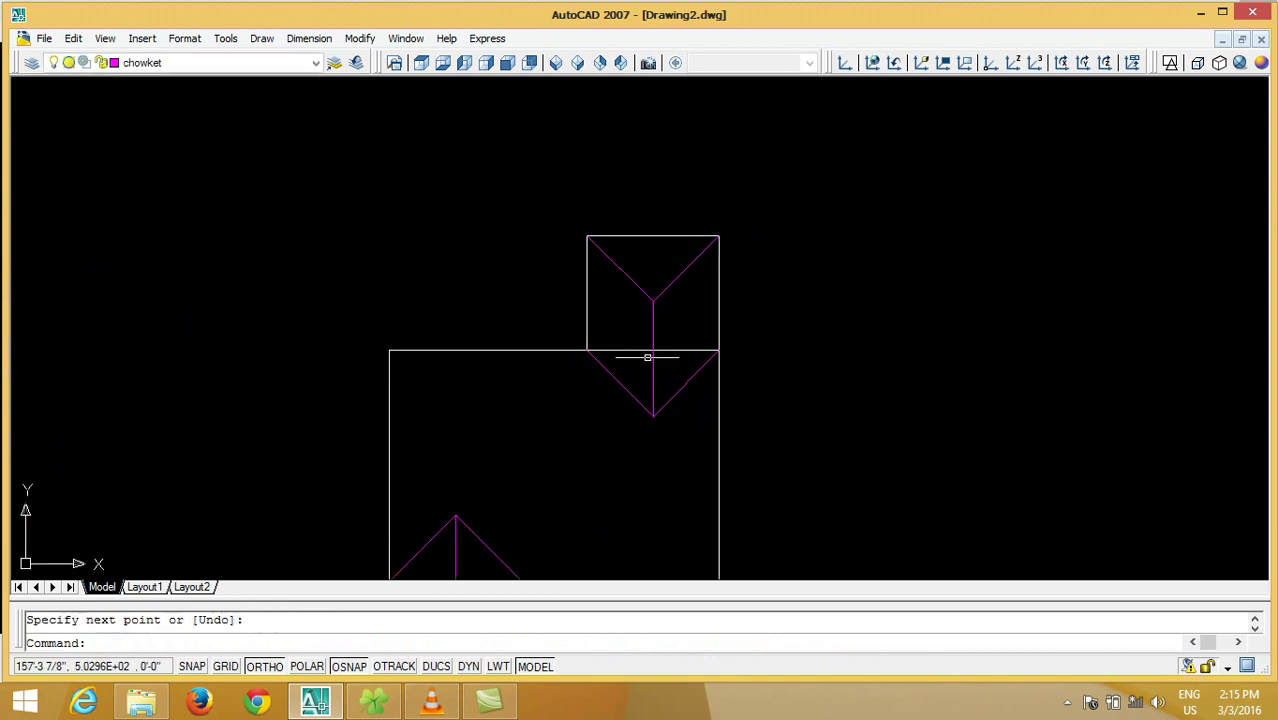
- Erase the small upper wing's white rectangle outline
text(e)
key(Return)
click(636, 349)
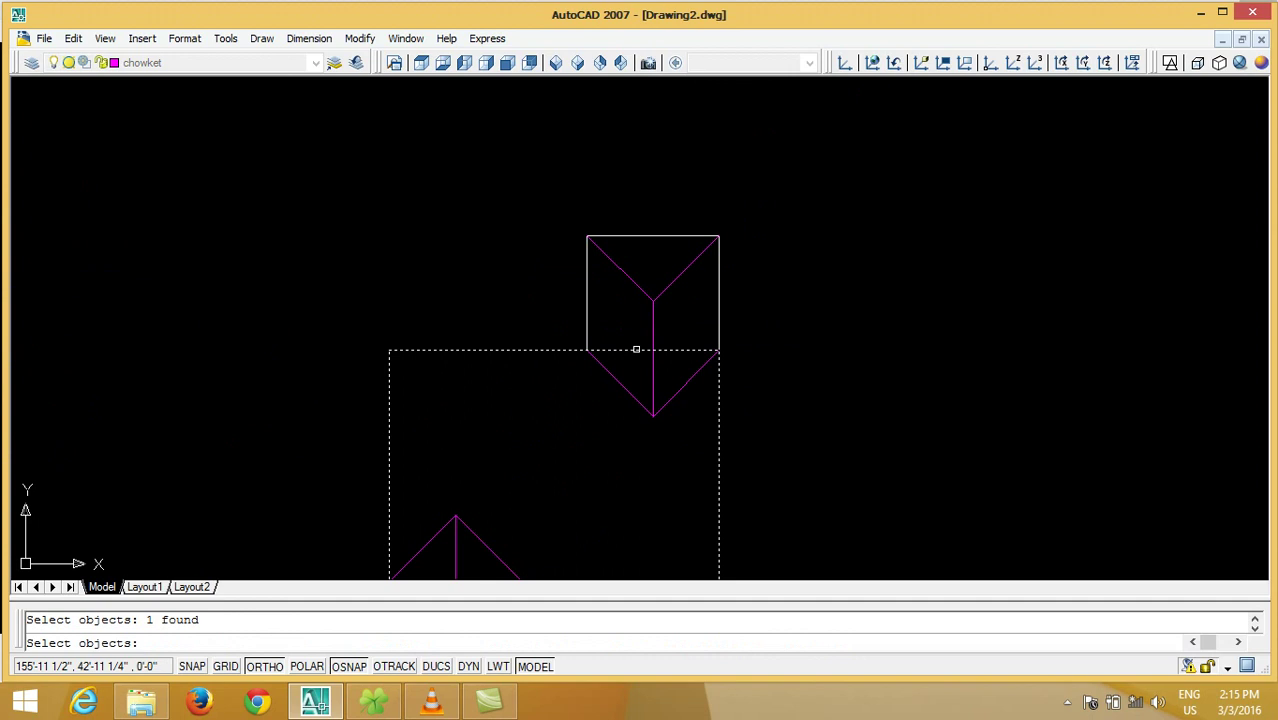
key(Escape)
key(Return)
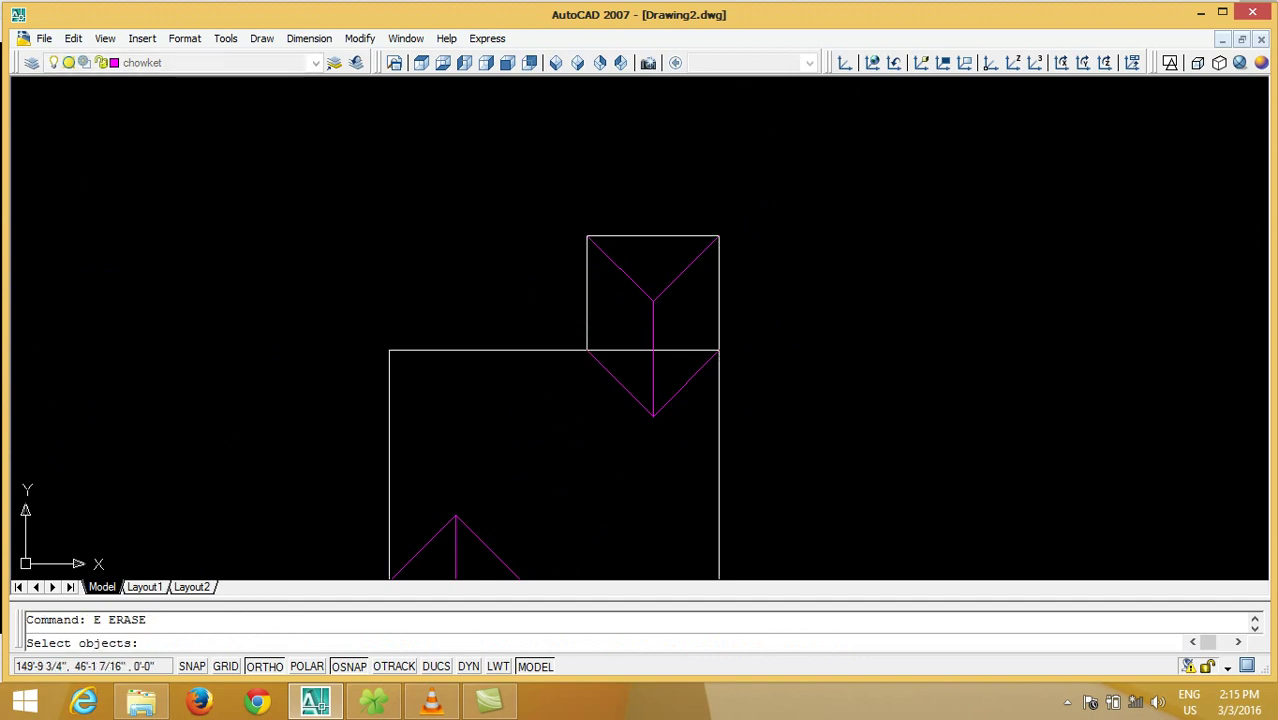
click(590, 320)
key(Return)
- Copy a diagonal hip line to the main block's lower-right corner
scroll(876, 255, down, 4)
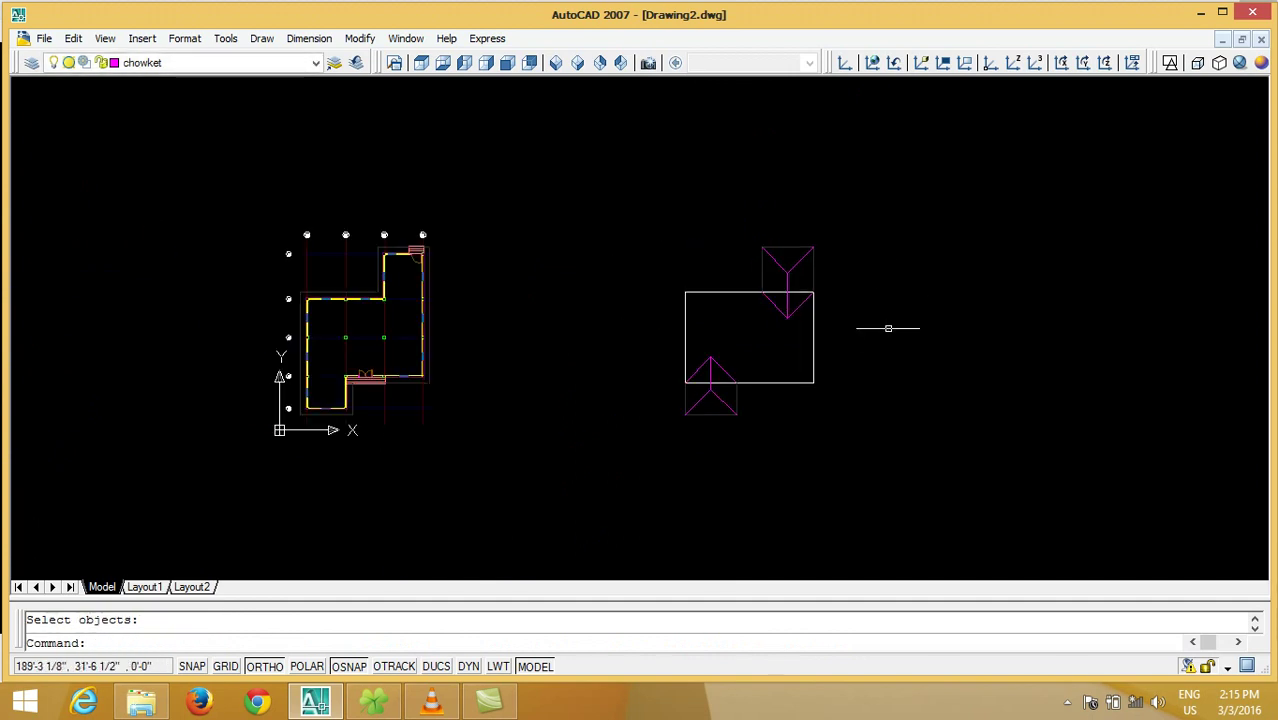
scroll(845, 353, up, 3)
middle_drag(845, 353, 836, 389)
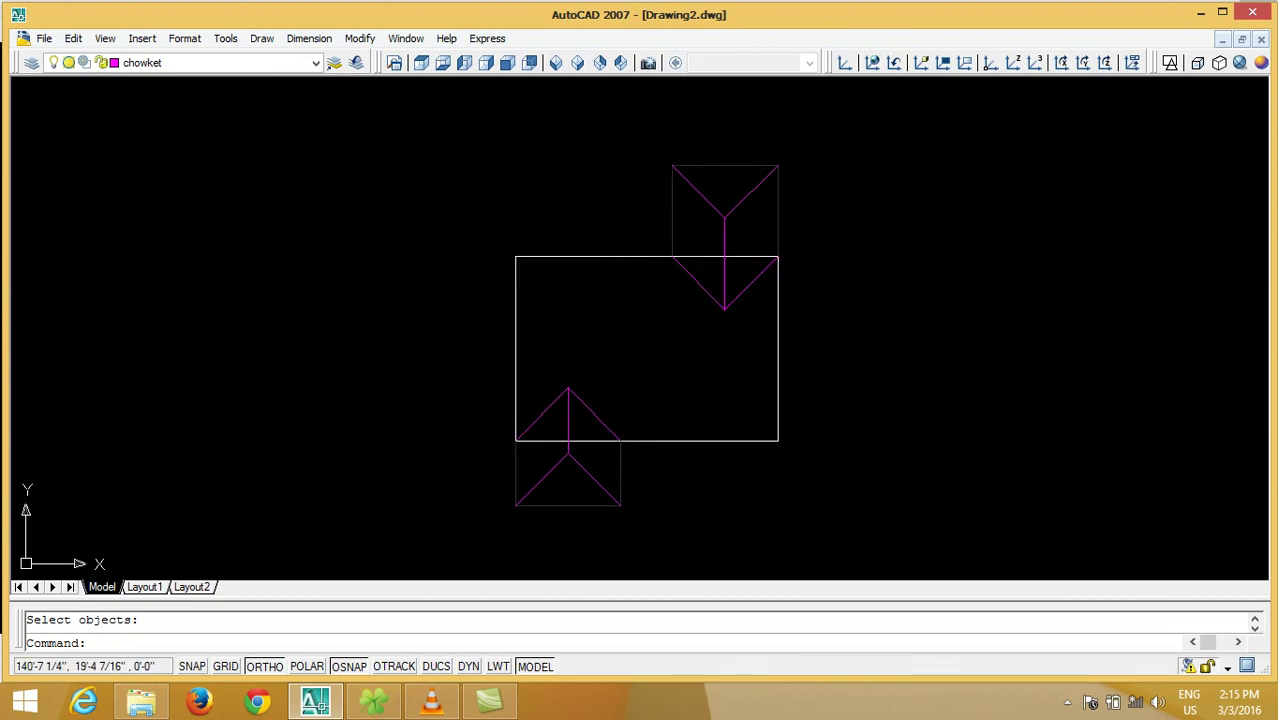
text(Co)
key(Return)
click(620, 436)
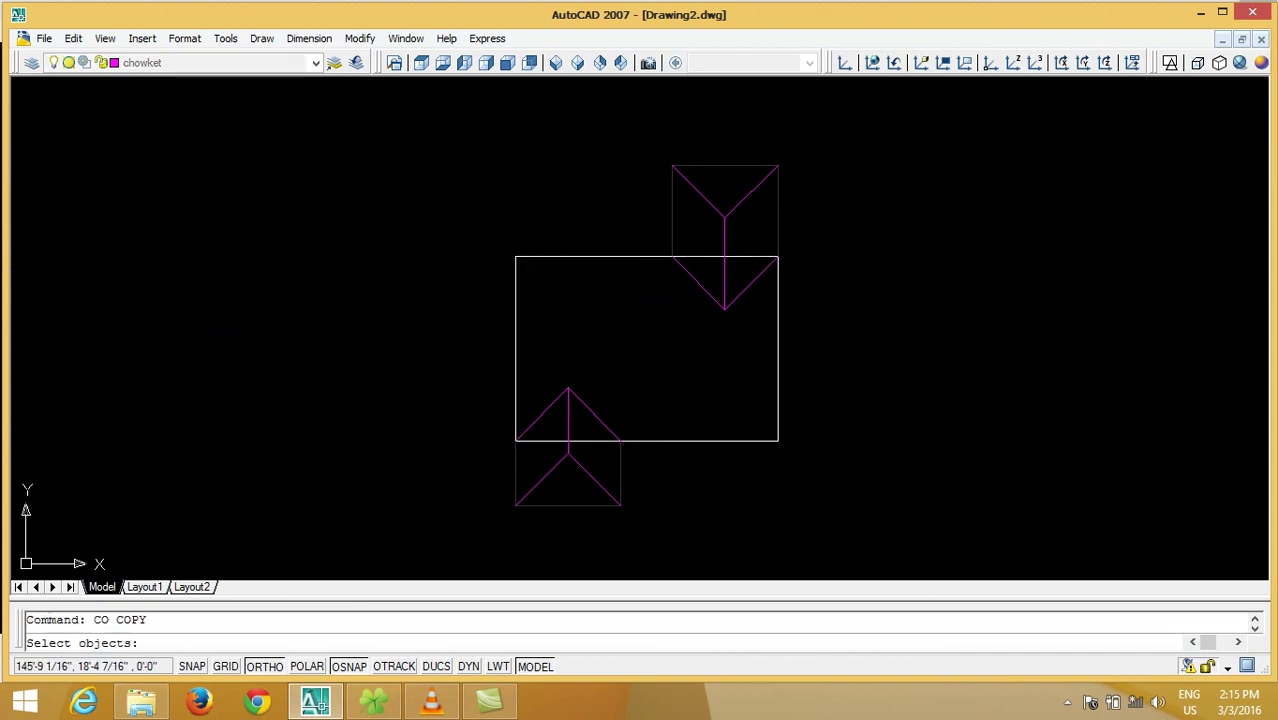
click(584, 396)
key(Return)
scroll(616, 440, up, 5)
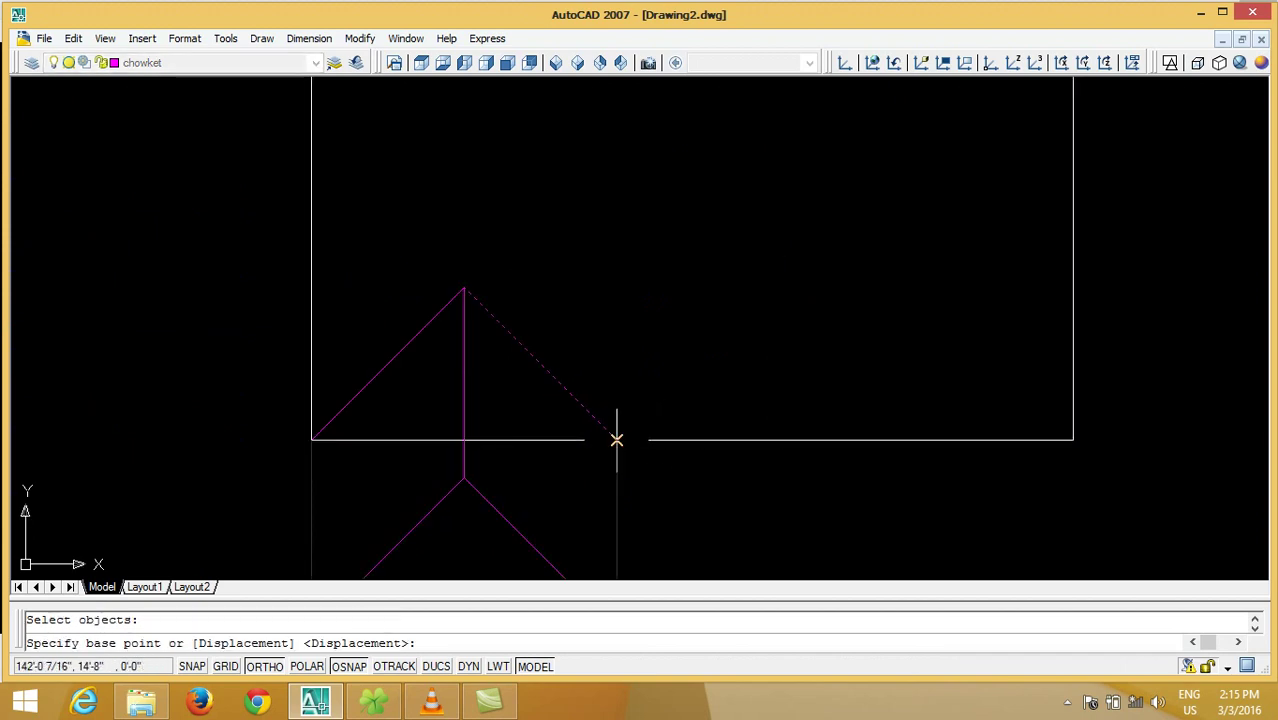
click(616, 439)
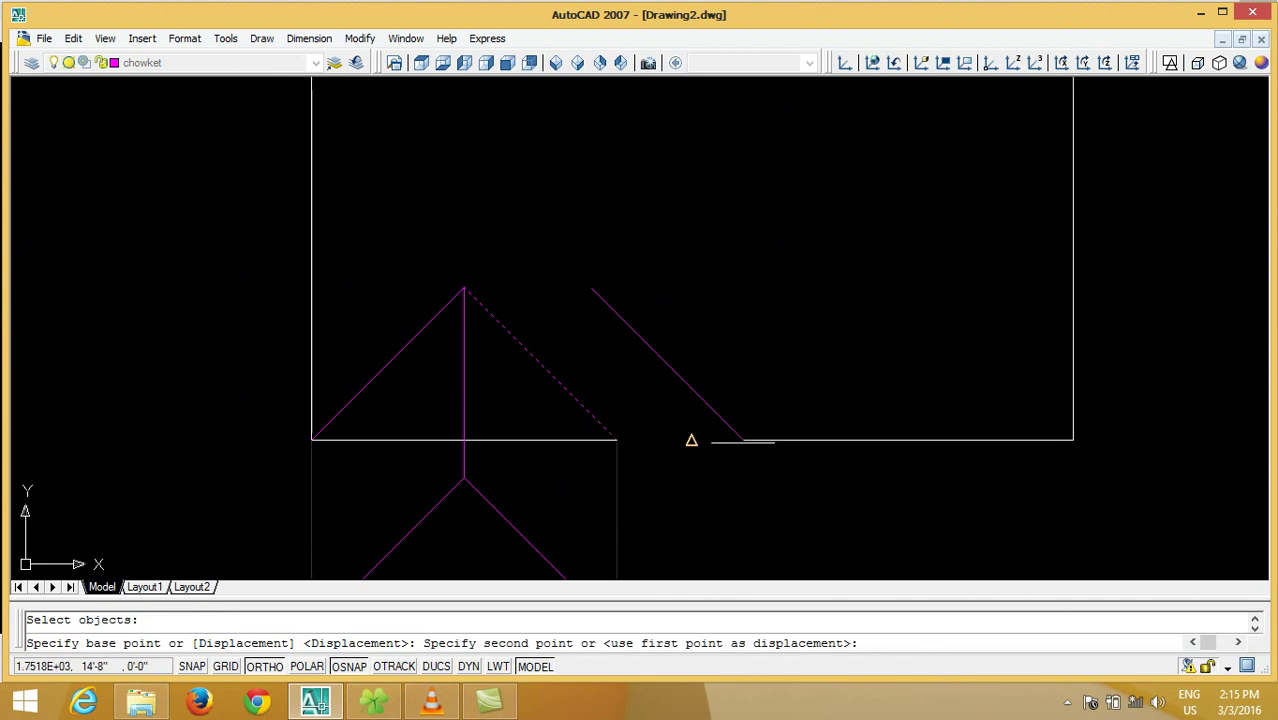
click(1053, 436)
scroll(868, 416, down, 4)
key(Return)
- Copy a hip line from the triangle's apex to the main block's upper-left corner
key(Return)
click(724, 400)
click(729, 370)
key(Return)
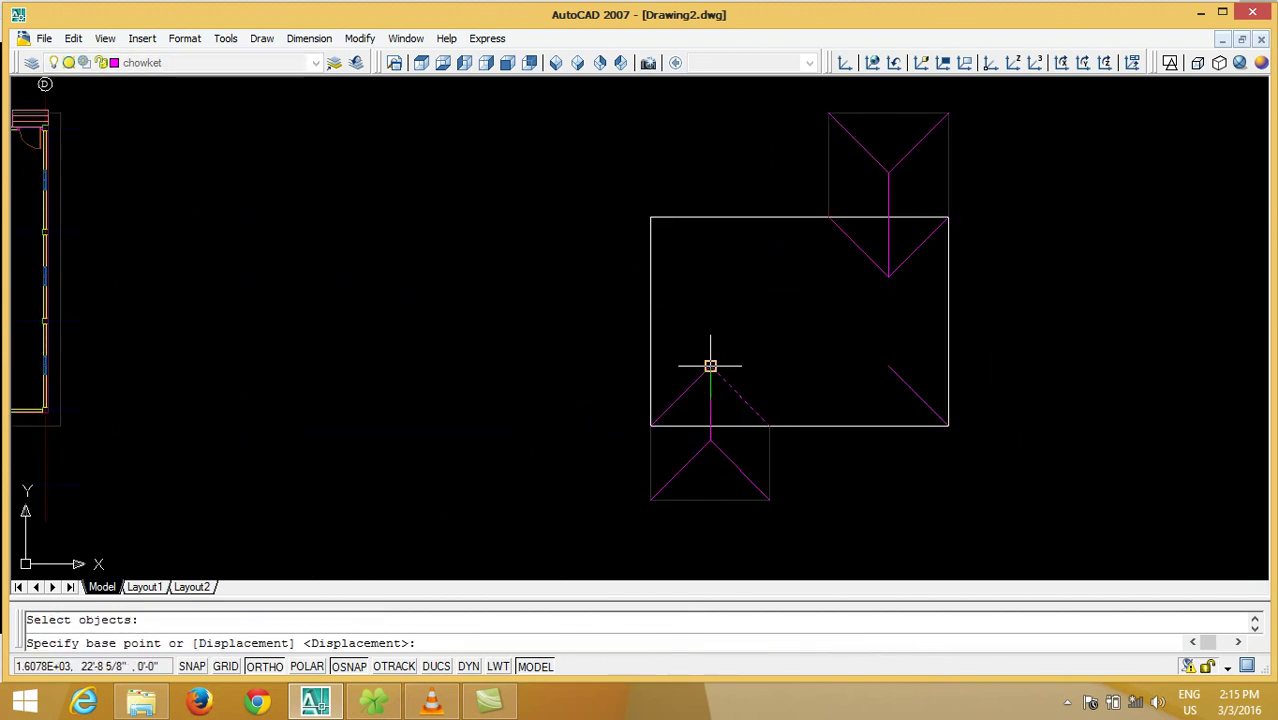
click(710, 367)
click(650, 218)
key(Return)
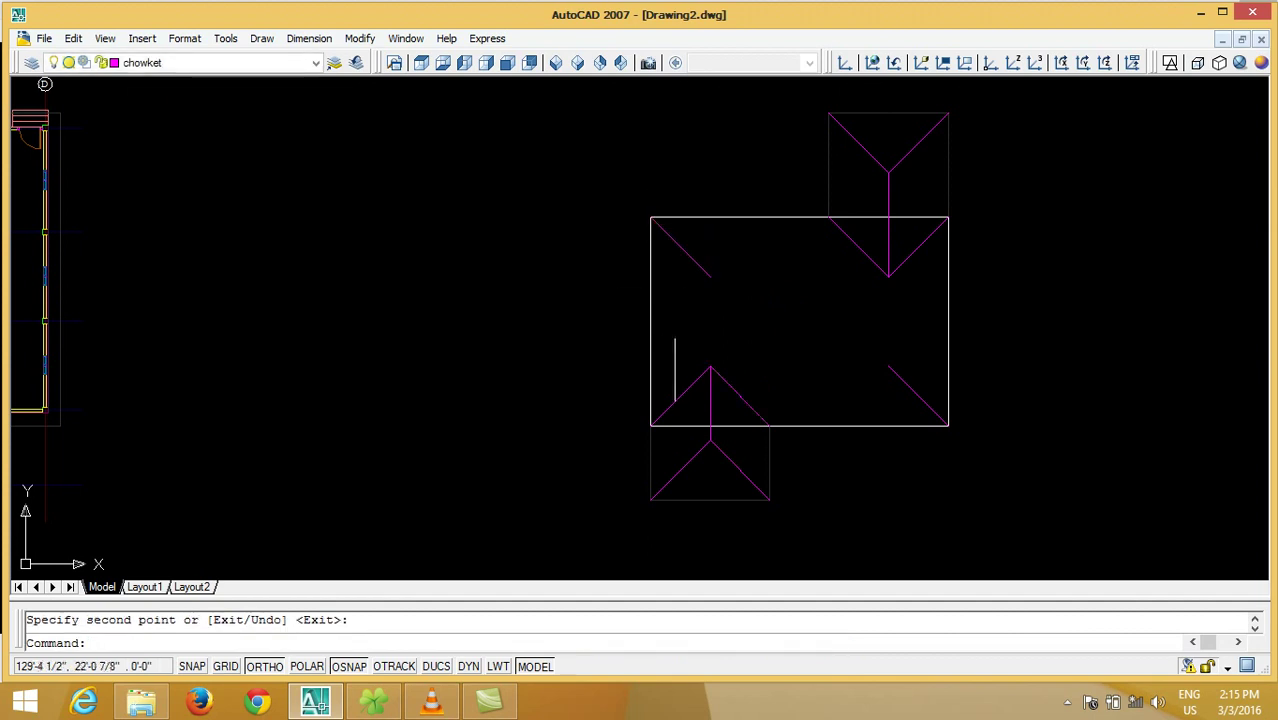
click(682, 393)
click(692, 260)
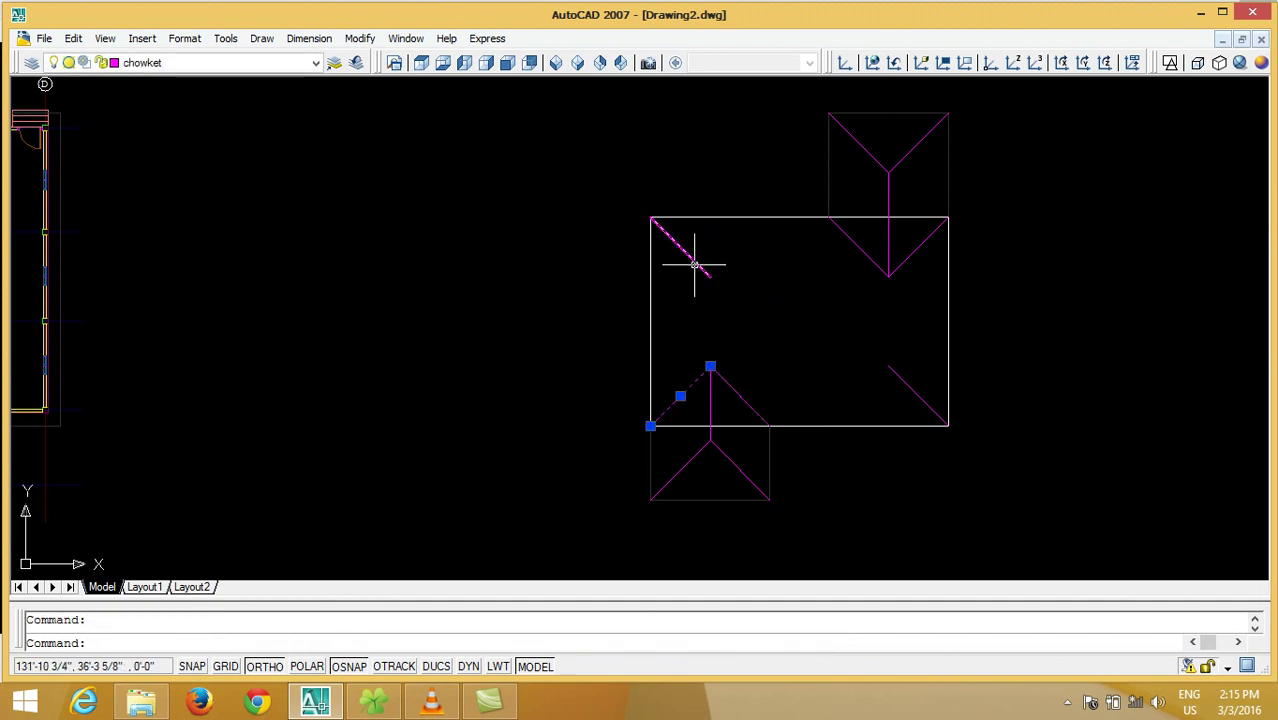
key(Escape)
- Fillet the left and right hip pairs with radius 0 so each pair meets in a point
text(f)
key(Return)
text(r)
key(Return)
key(Return)
click(698, 375)
click(693, 265)
key(Return)
click(900, 379)
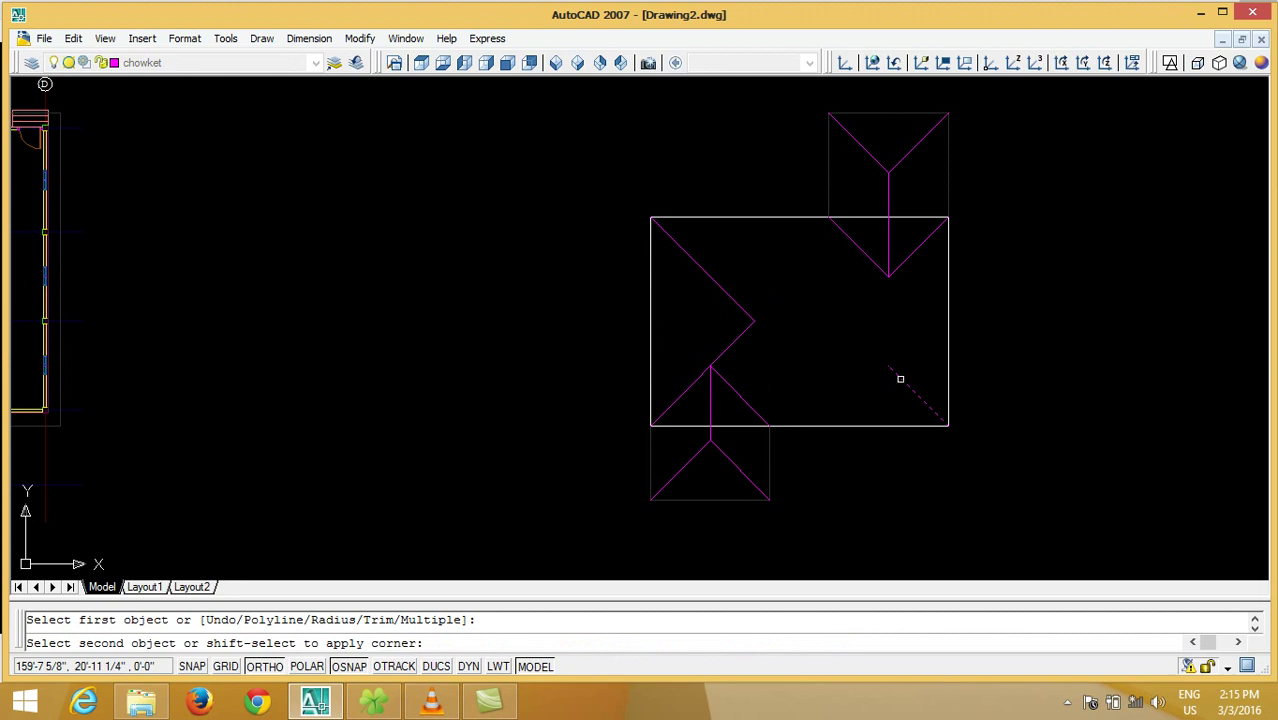
click(905, 259)
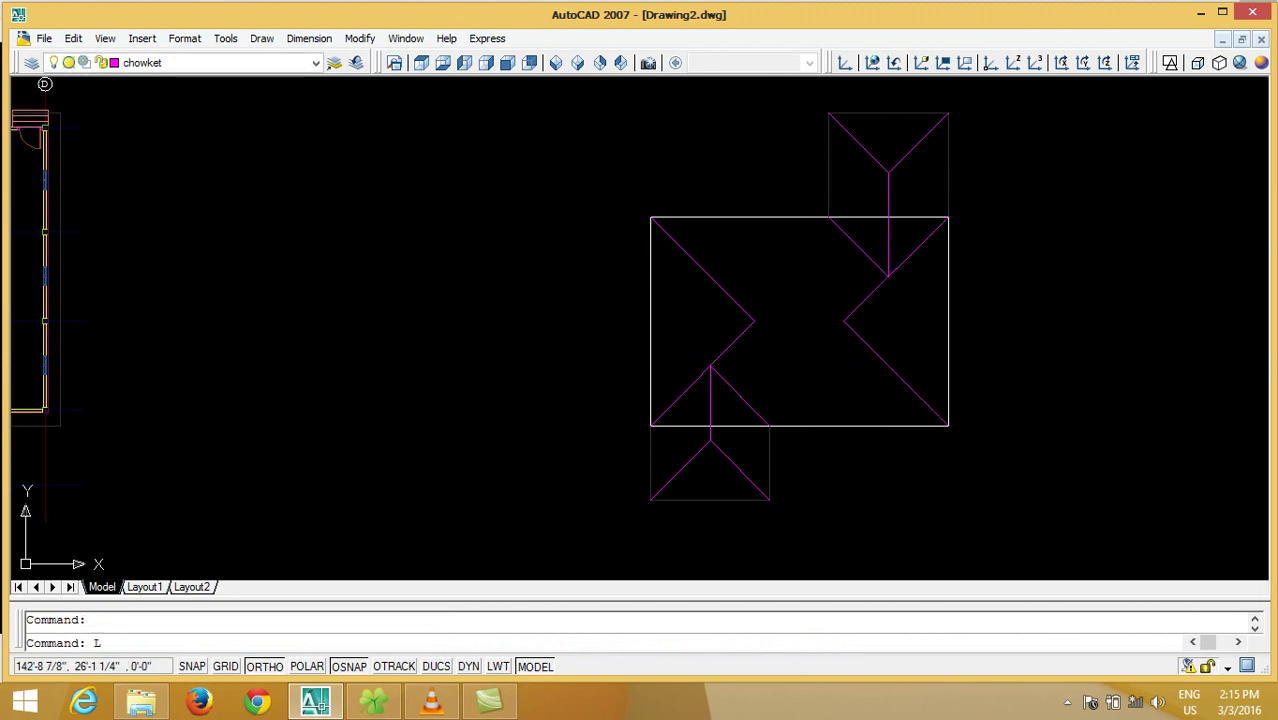
- Draw the ridge line between the left and right hip meeting points
key(Return)
click(753, 321)
click(843, 321)
key(Return)
click(715, 451)
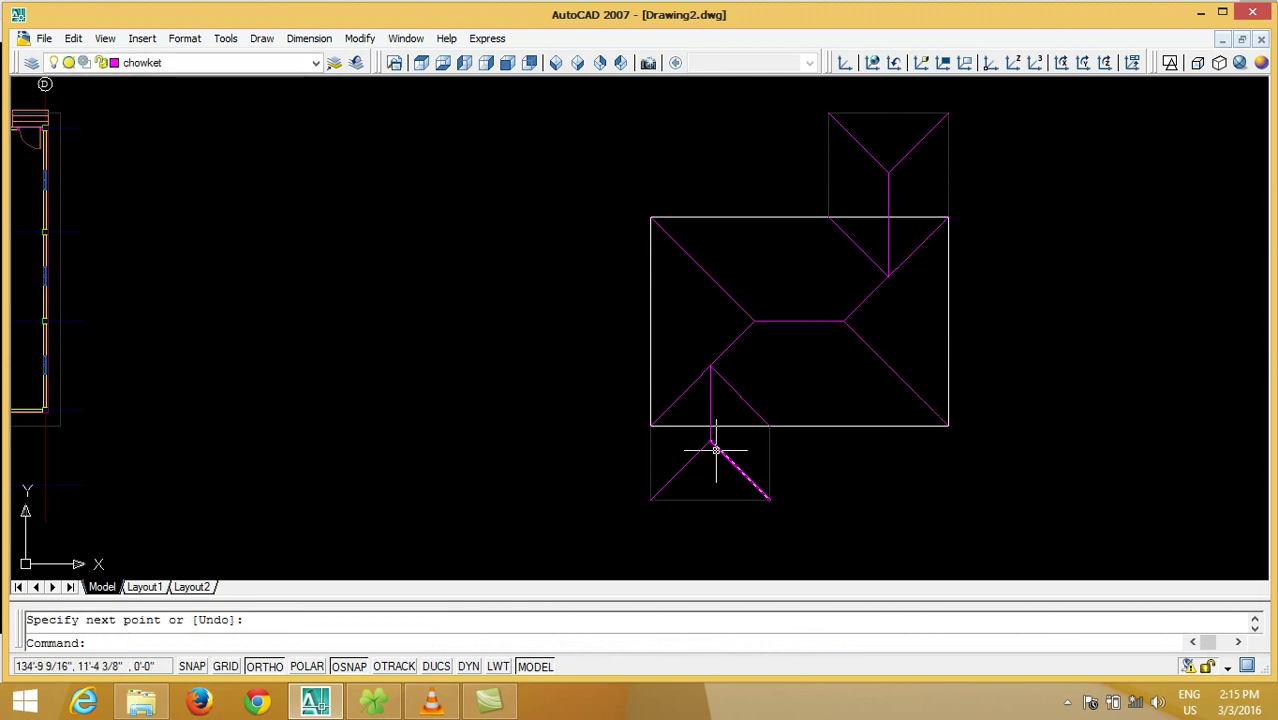
scroll(726, 425, up, 3)
- Erase the main block's white rectangle outline
text(e)
key(Return)
click(729, 429)
key(Return)
- Trim the hip segments overshooting the diagonal hip at the first wing junction
scroll(799, 434, down, 4)
middle_drag(799, 434, 745, 432)
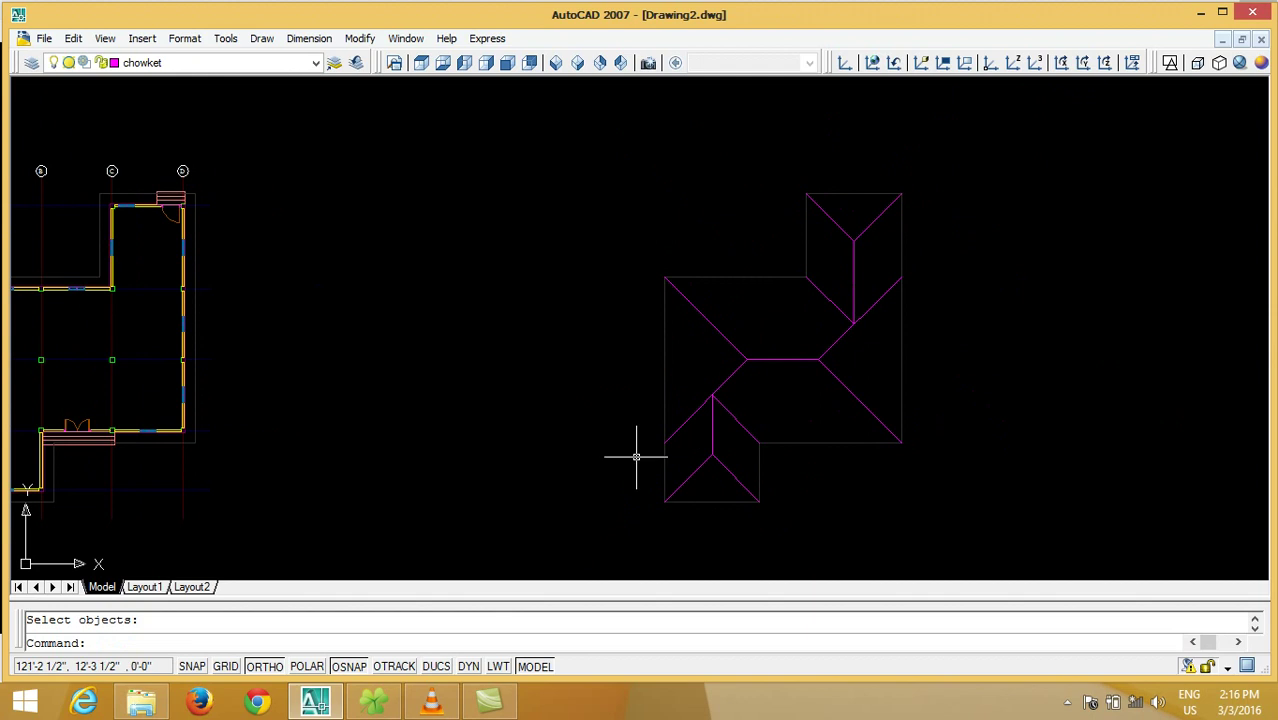
scroll(708, 425, up, 3)
text(r)
key(Return)
click(741, 389)
key(Return)
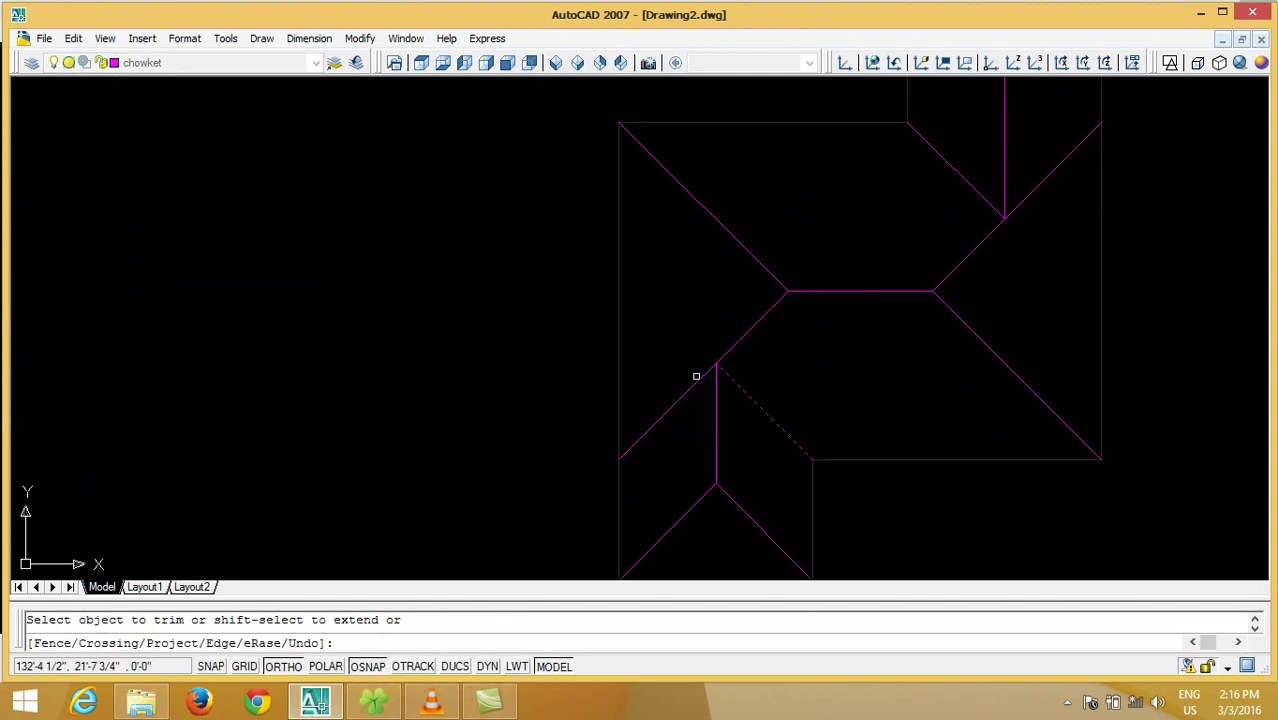
scroll(431, 403, down, 2)
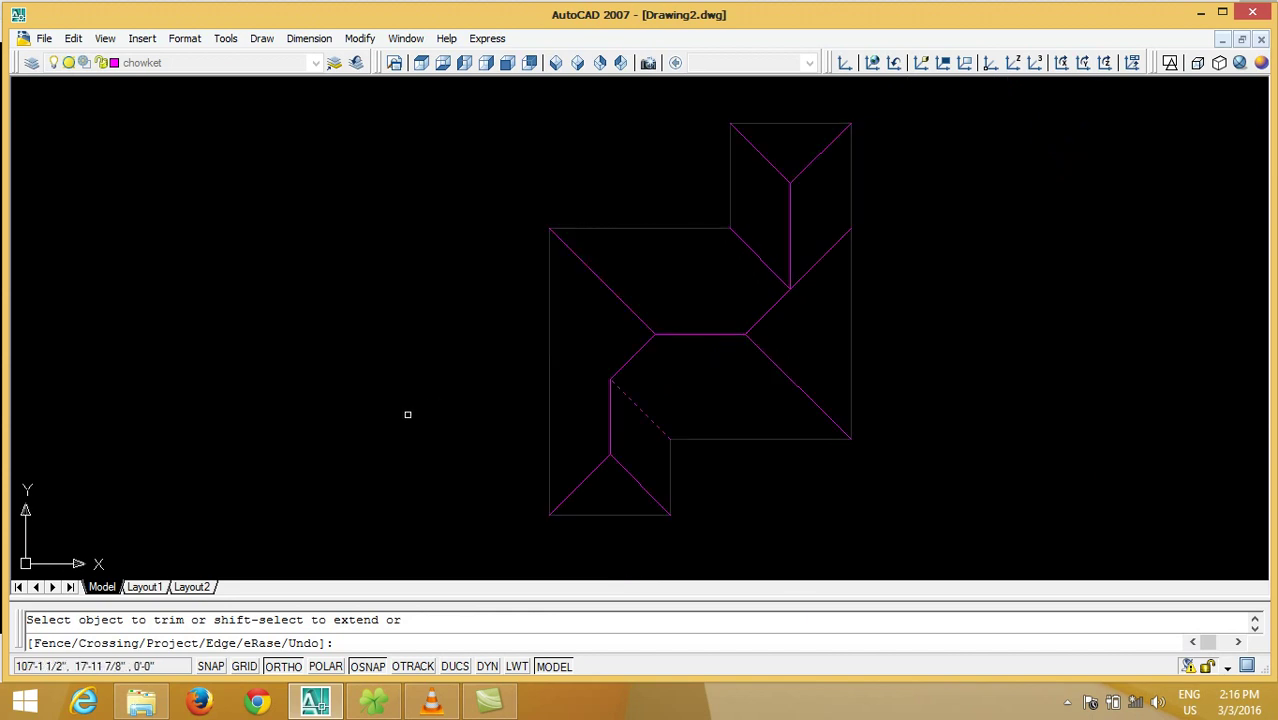
key(Return)
- Trim the hip end past the valley, using the vertical hip as the cutting edge
key(Return)
click(790, 262)
key(Return)
click(796, 280)
click(800, 279)
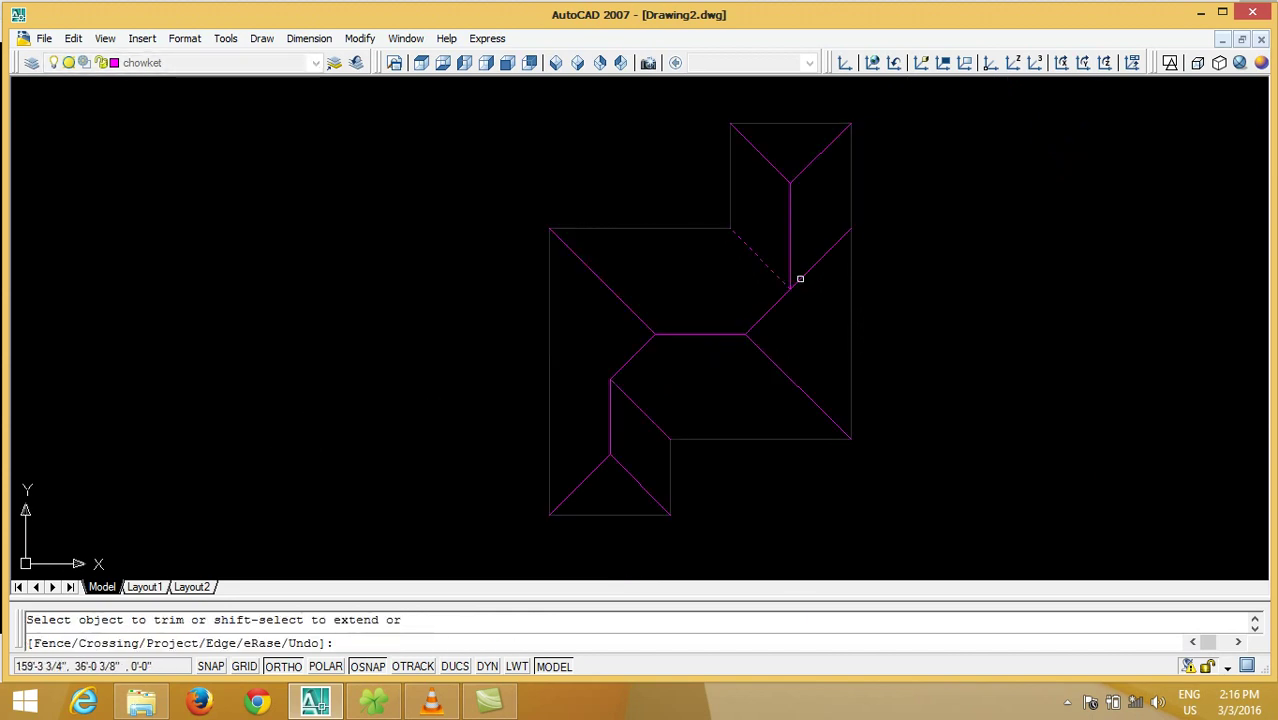
key(Return)
scroll(1083, 365, down, 3)
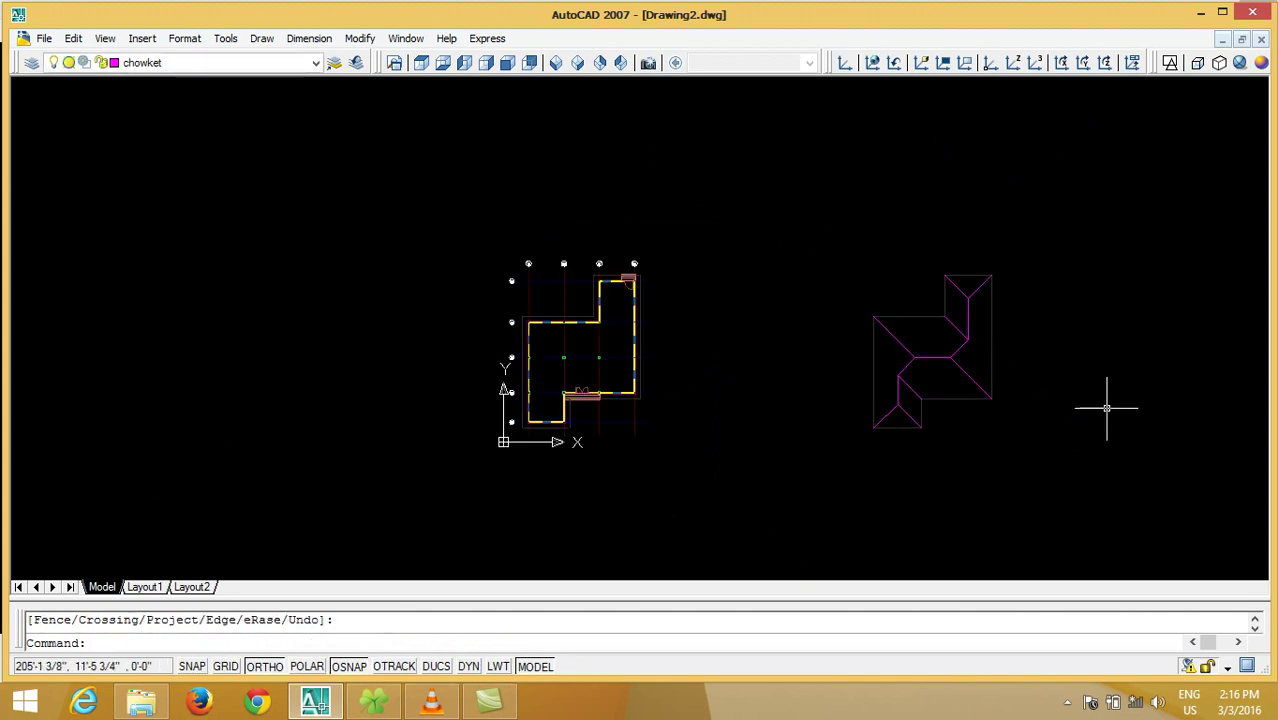
scroll(1034, 389, up, 3)
text(MA)
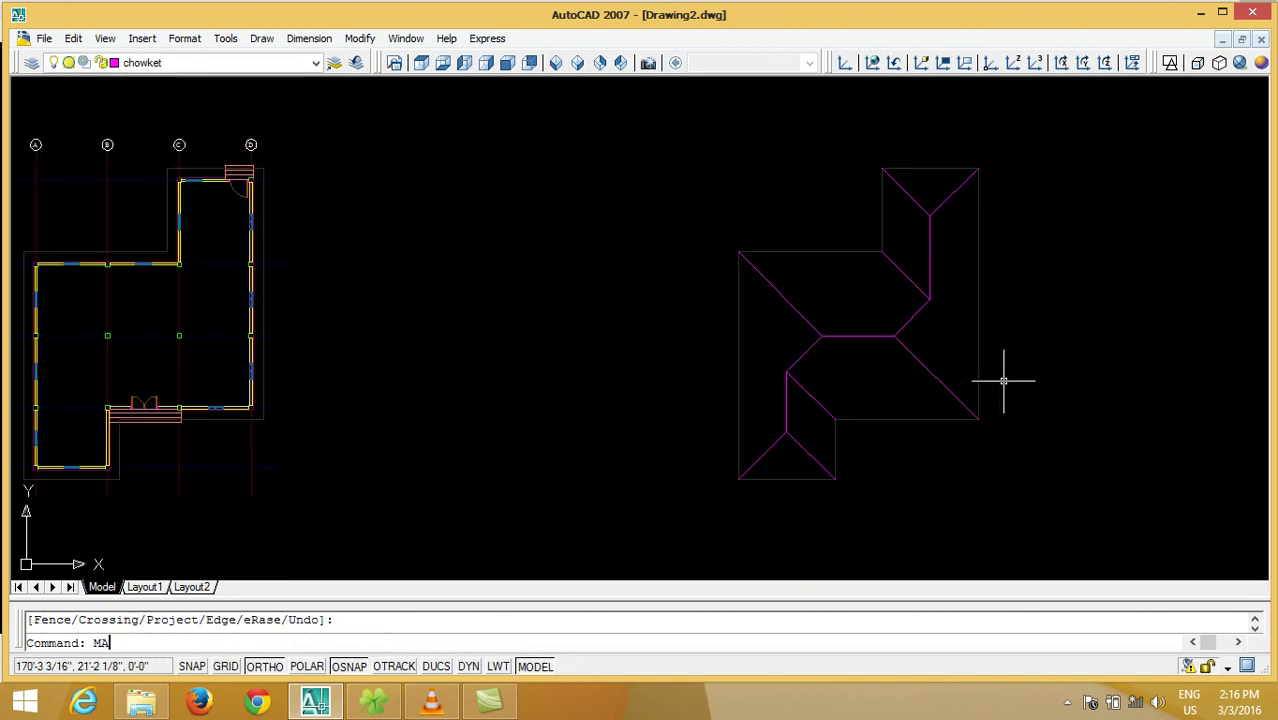
- Match all roof lines to the properties of one source roof line
key(Return)
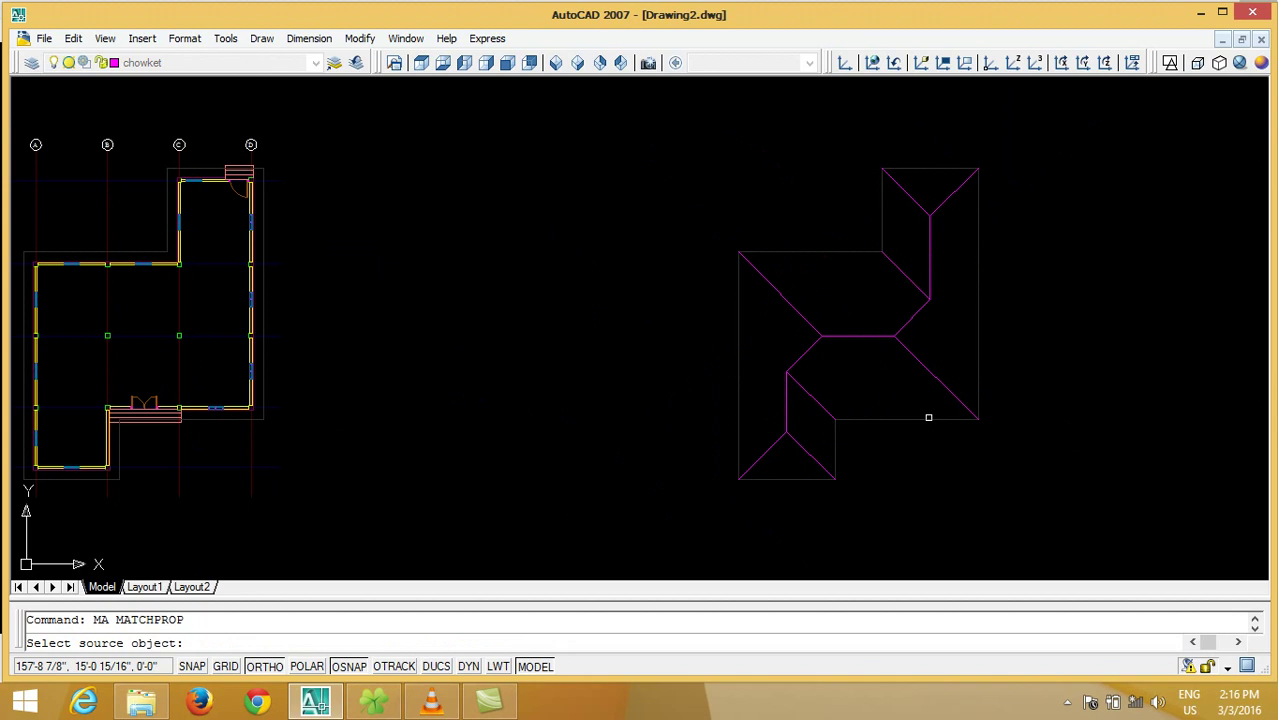
click(928, 417)
scroll(935, 388, down, 3)
click(1014, 228)
click(818, 486)
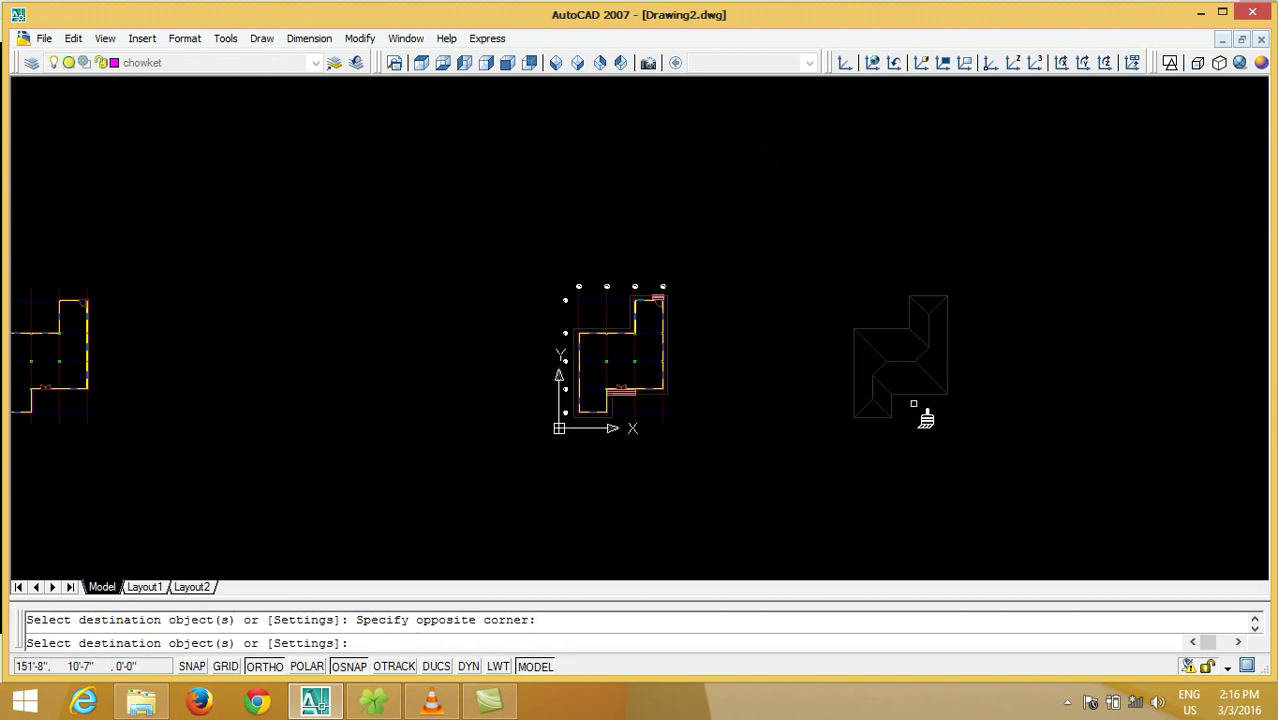
key(Return)
scroll(920, 328, up, 5)
- Select all the roof plan lines with COPY
text(o)
key(Return)
click(948, 258)
click(916, 414)
click(913, 425)
click(766, 480)
middle_drag(805, 460, 854, 300)
click(844, 357)
click(796, 409)
scroll(802, 356, down, 4)
key(Return)
- Place the roof copy on the floor plan's corner, then undo back to the lower wing's hips
click(896, 283)
scroll(554, 299, up, 4)
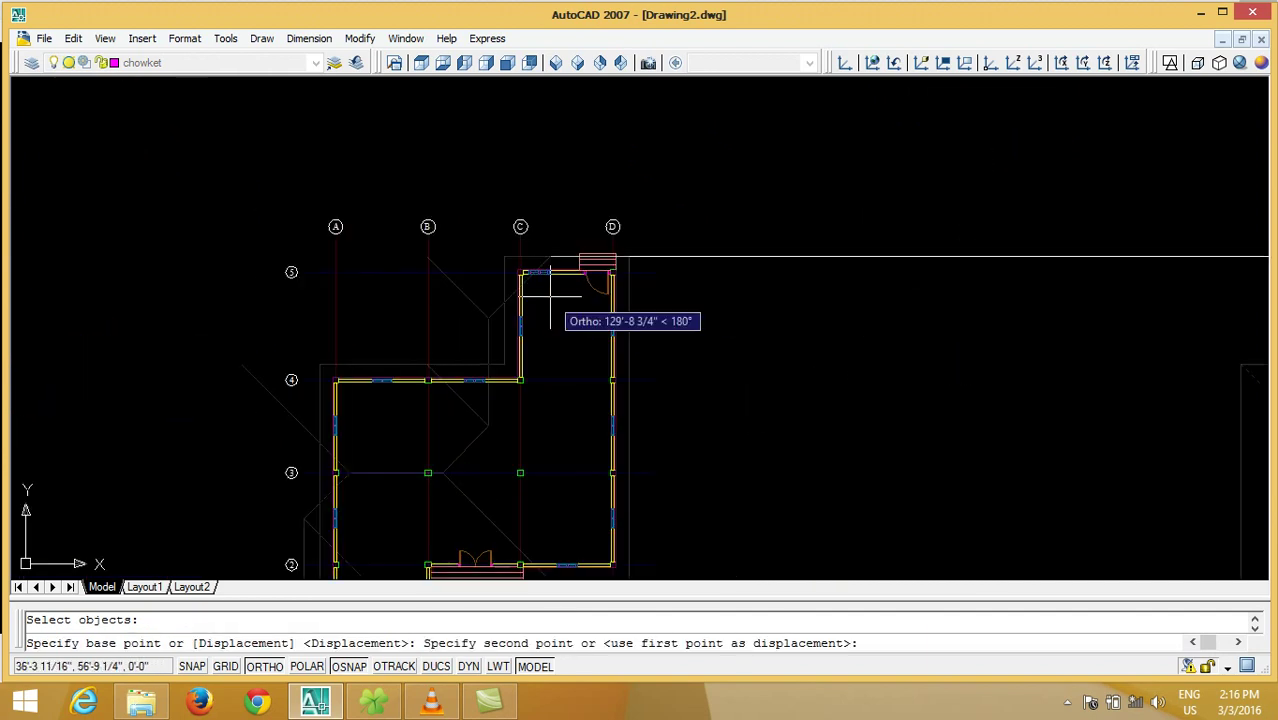
scroll(593, 275, up, 2)
click(642, 247)
scroll(845, 288, down, 5)
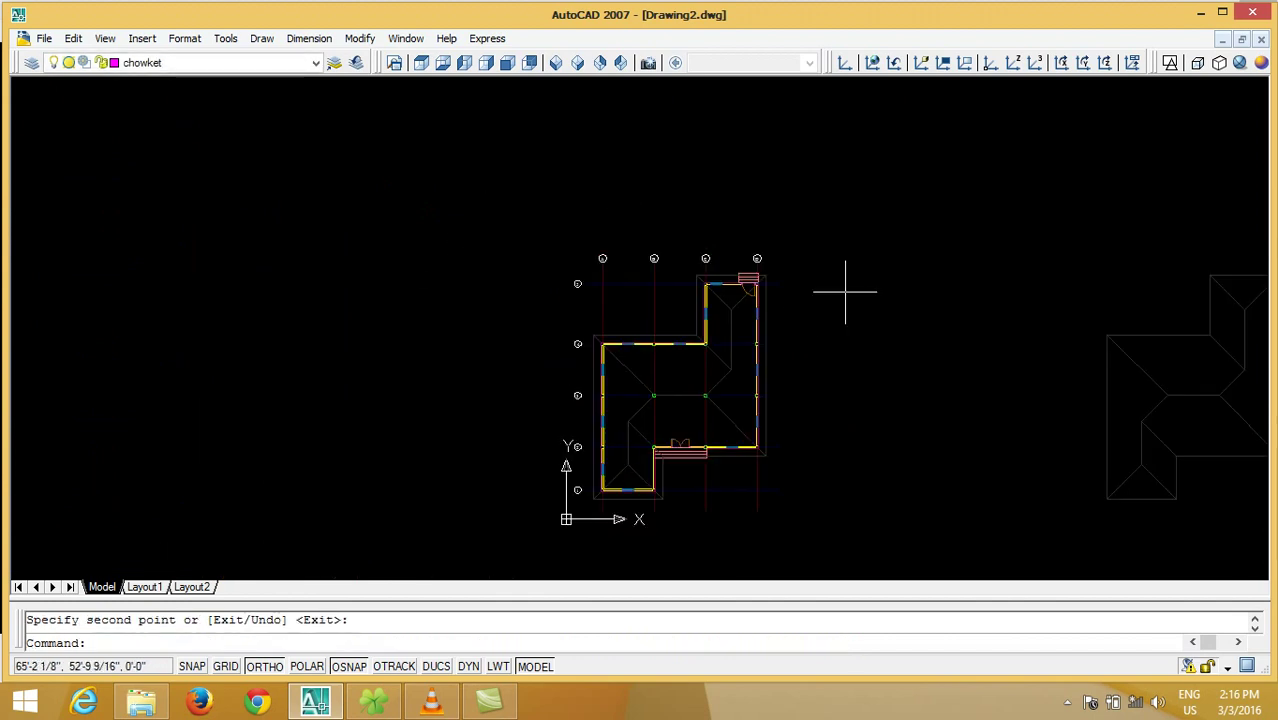
key(Return)
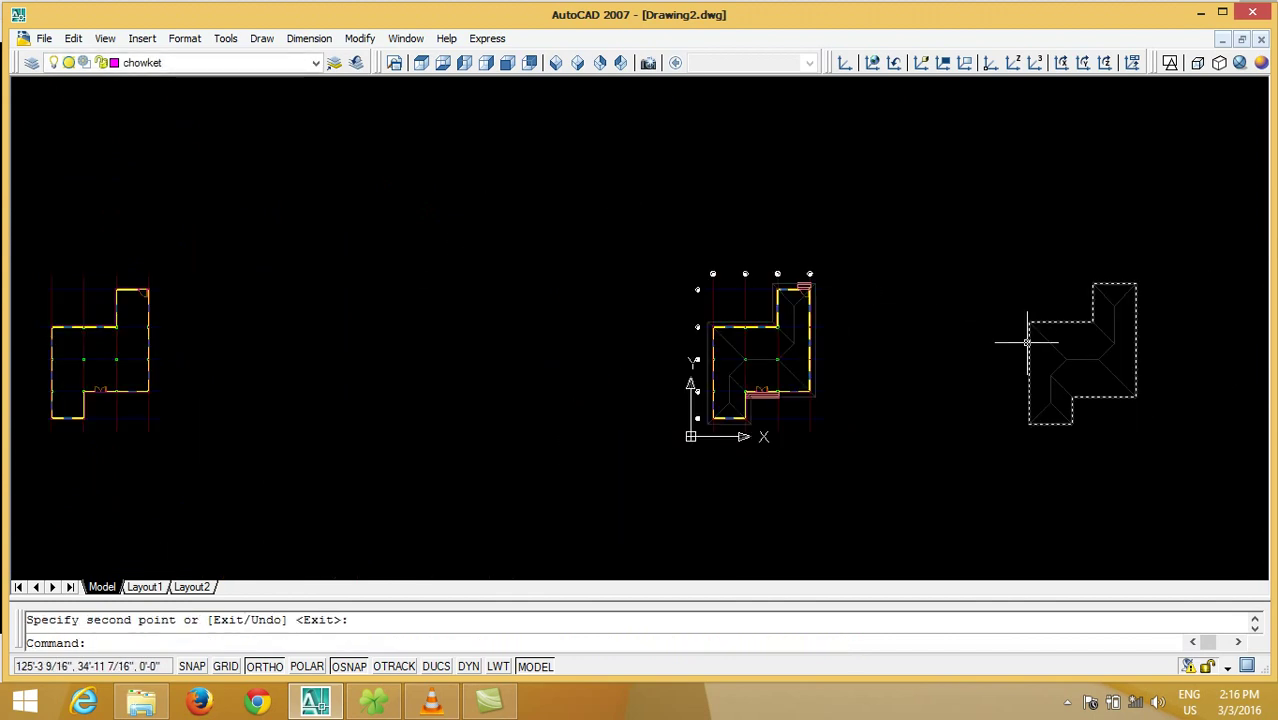
text(U)
key(Return)
key(Return)
key(Return)
key(Return)
key(Return)
key(Return)
key(Return)
key(Return)
key(Return)
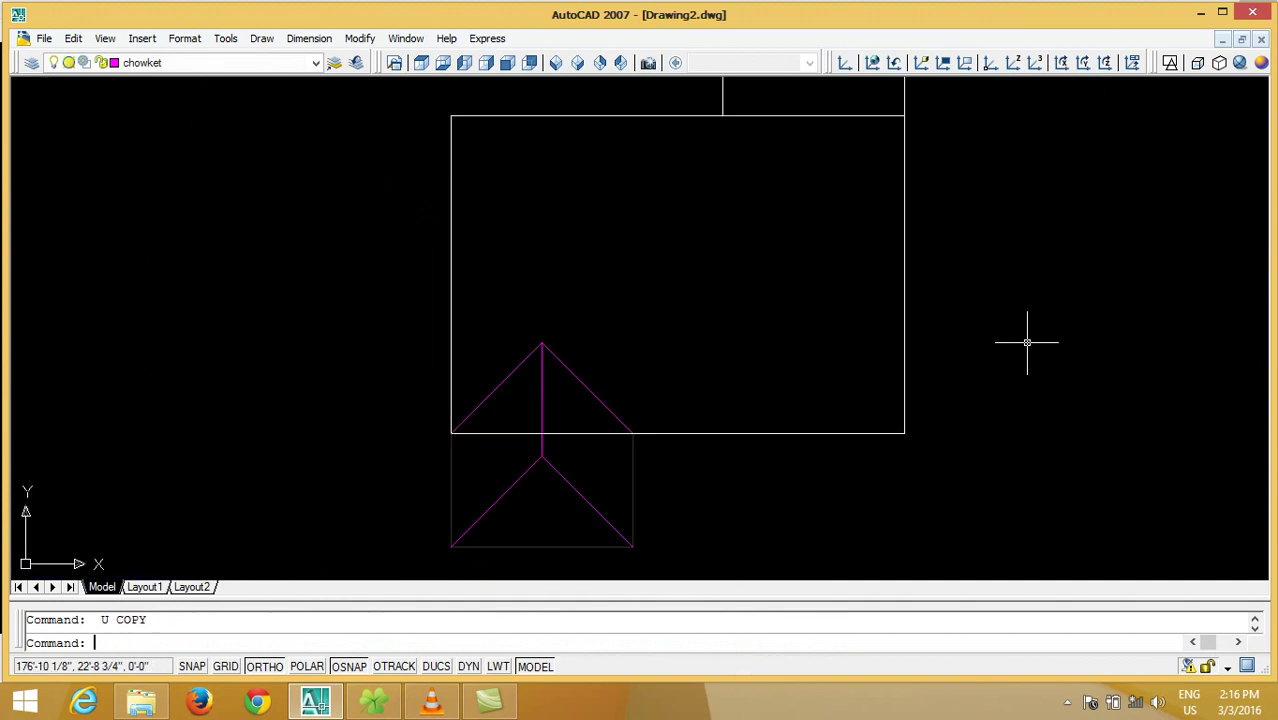
scroll(1059, 530, down, 2)
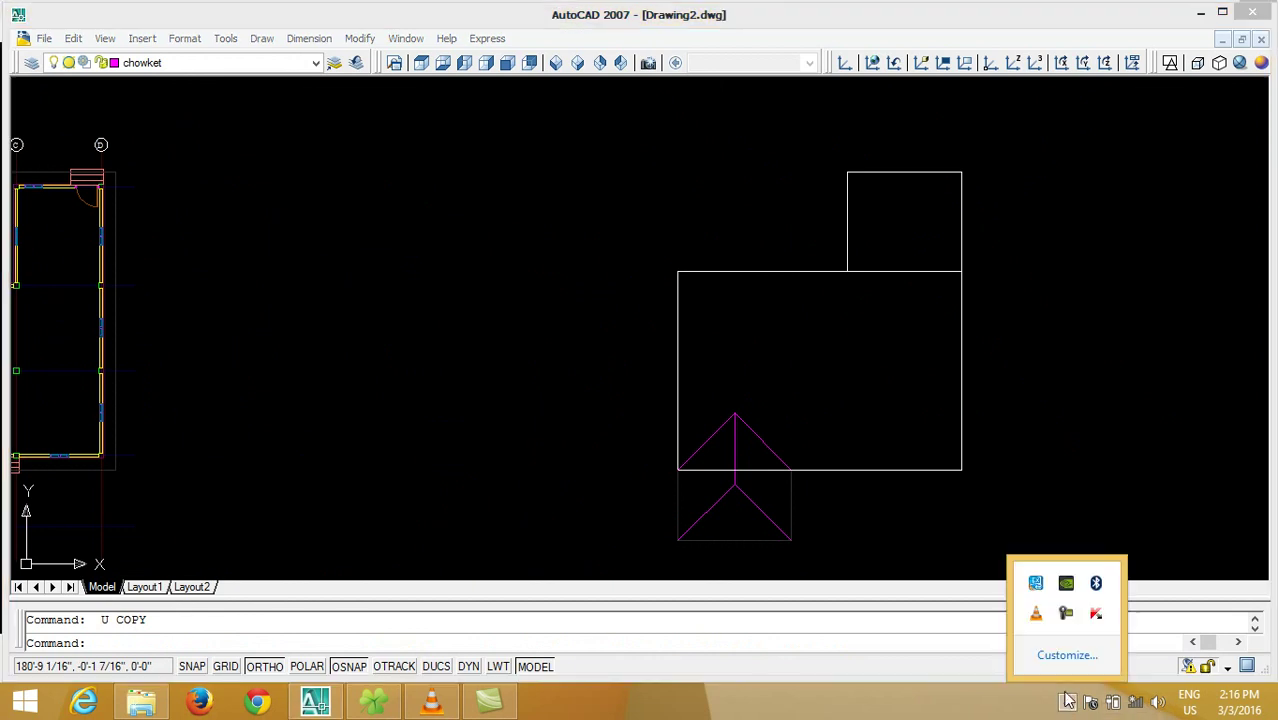